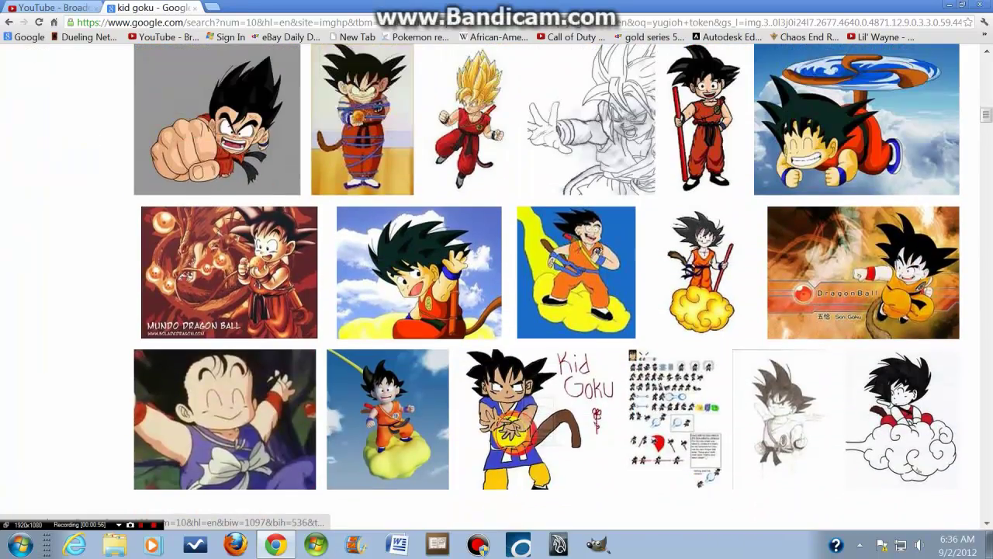
Minimize the browser and create a new desktop folder named New Orica
left_click(949, 4)
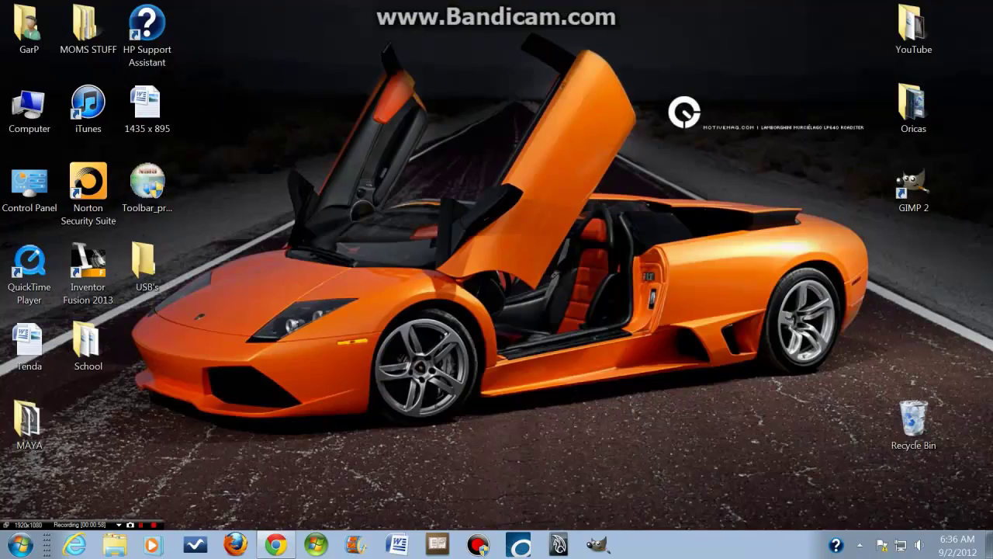
right_click(442, 212)
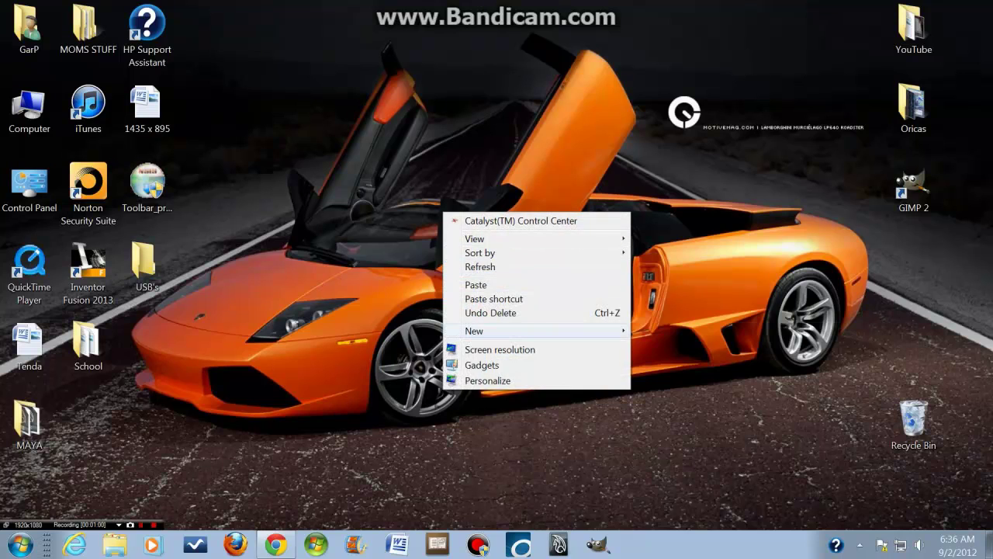
mouse_move(481, 331)
left_click(661, 332)
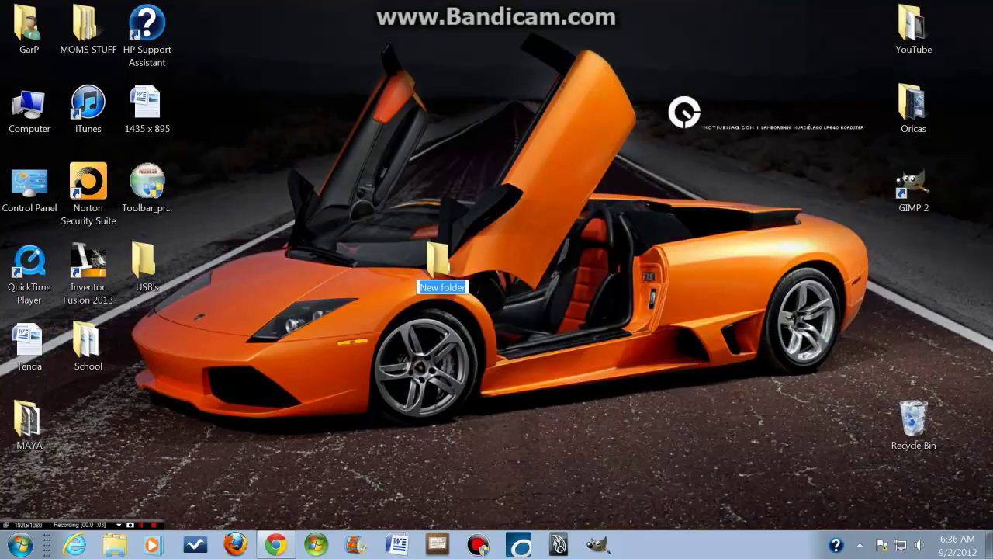
type("New O")
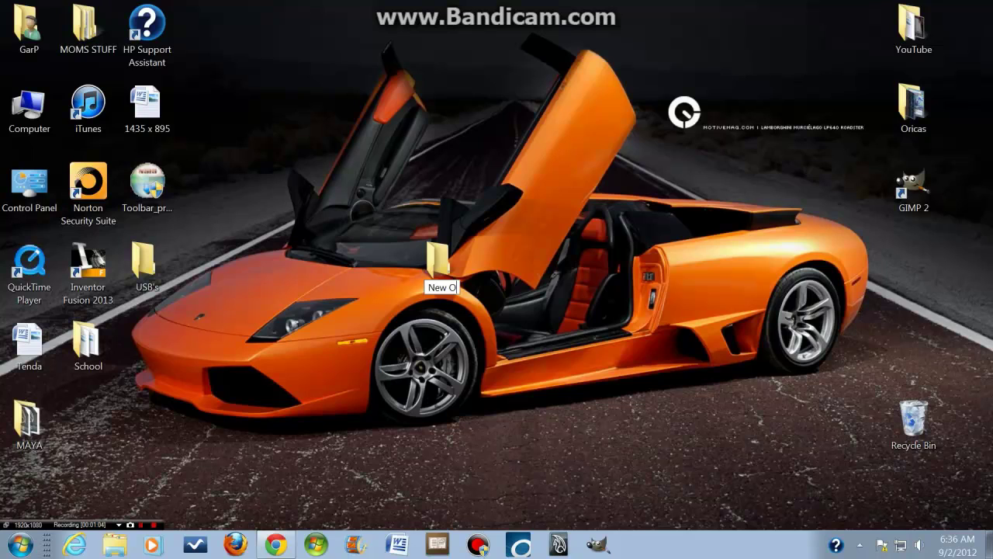
type("rica")
key("Return")
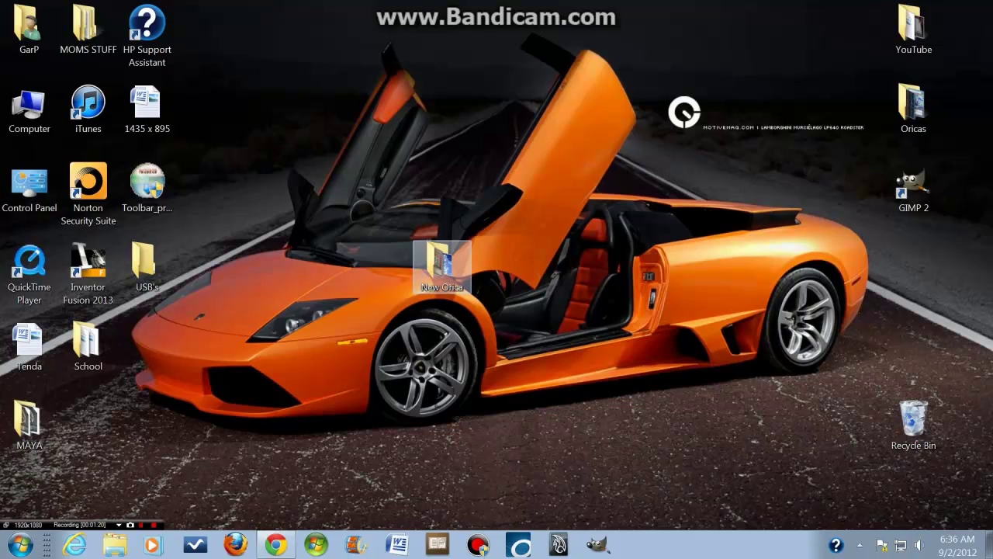
Open the New Orica folder, preview its images from Background through Token, and put the viewer and folder windows away
key("Return")
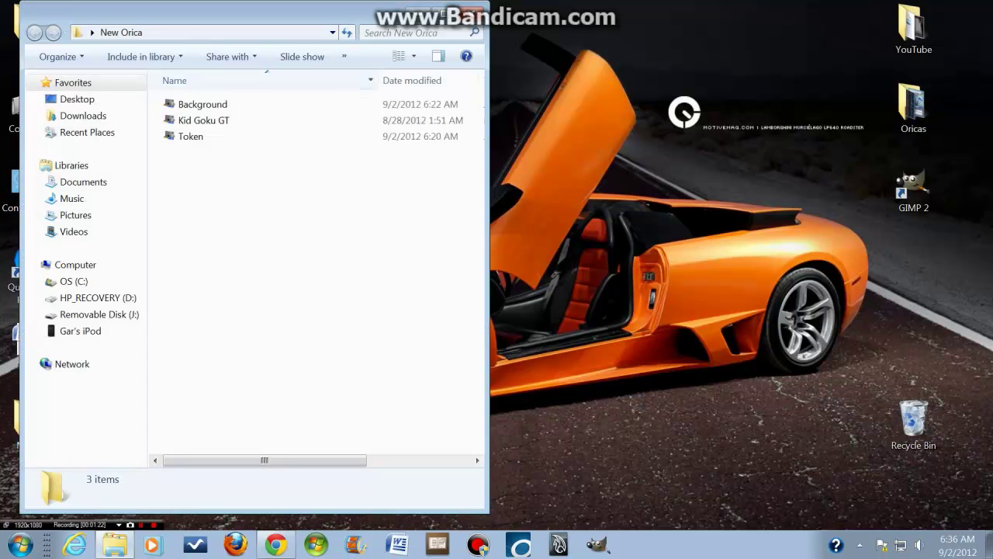
left_click(202, 104)
key("Return")
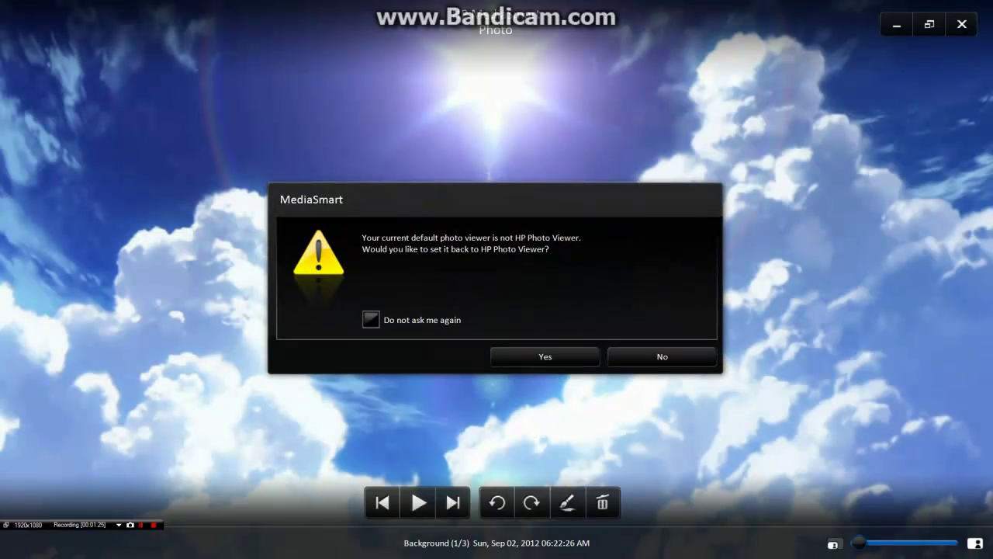
left_click(662, 357)
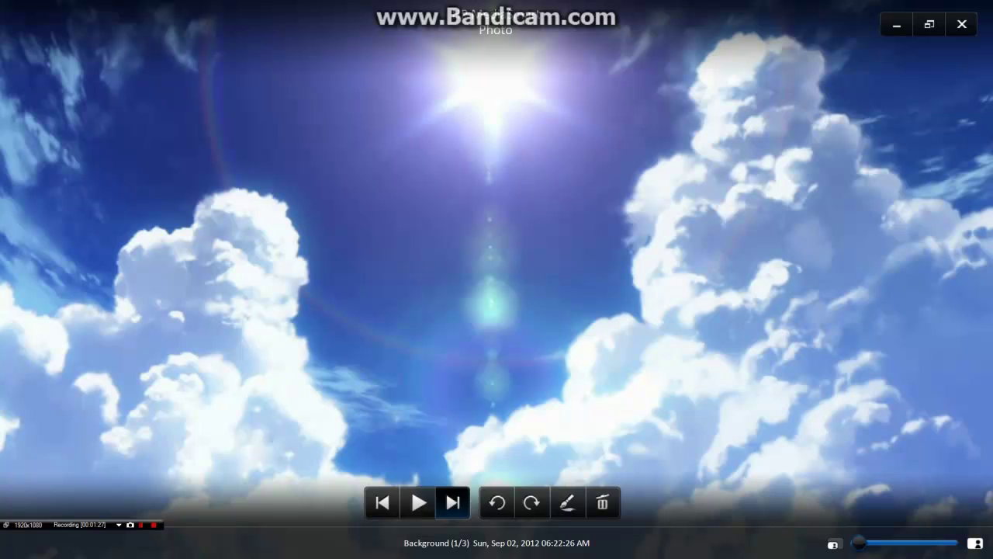
left_click(453, 503)
left_click(453, 503)
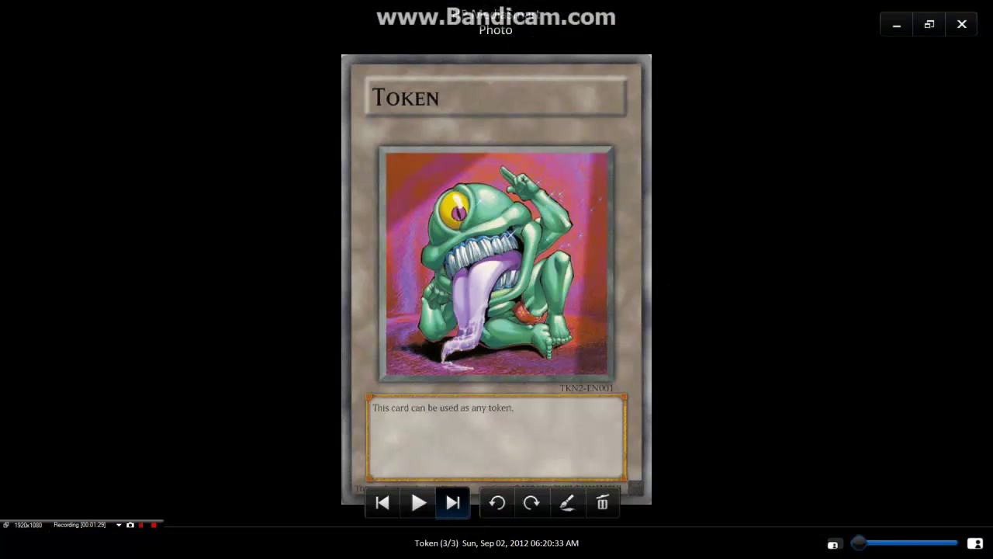
left_click(963, 24)
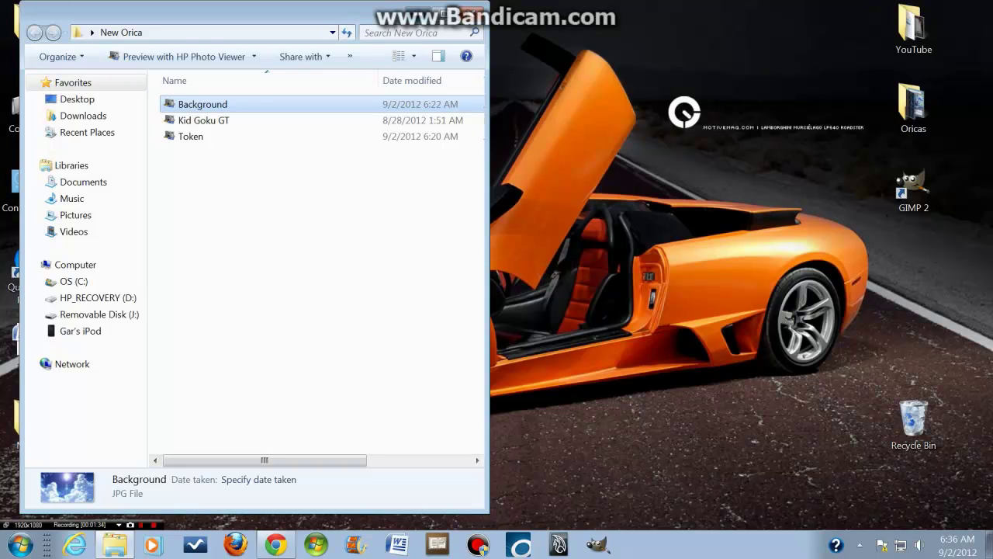
left_click(418, 12)
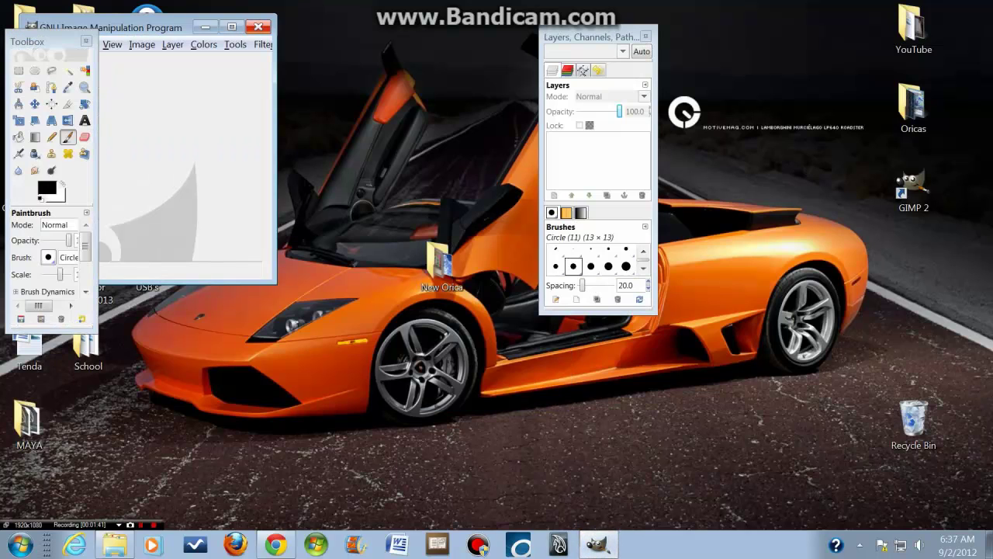
In a maximized GIMP window, create a new 400 × 580 pixel image and move the Toolbox and Layers dialogs clear of the canvas
left_click(231, 27)
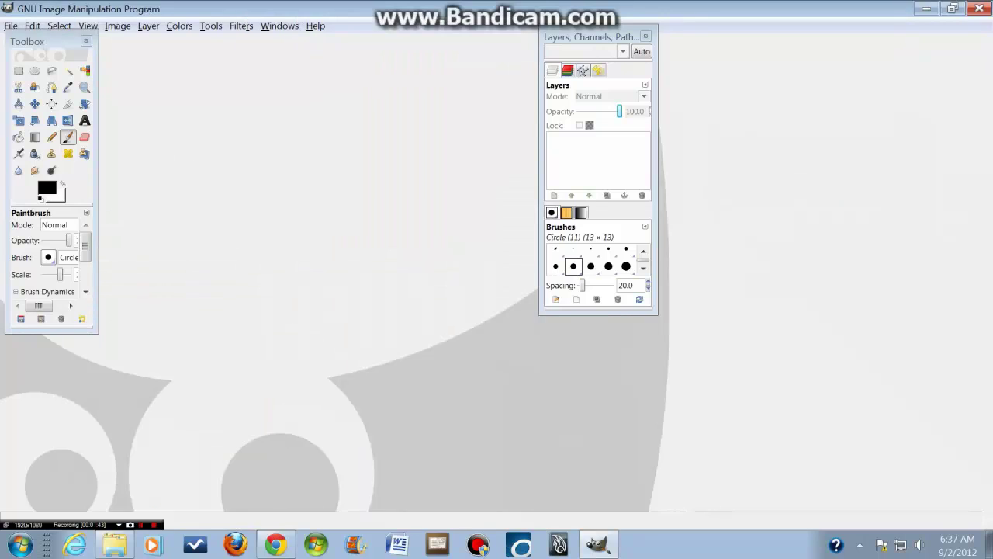
left_click(11, 26)
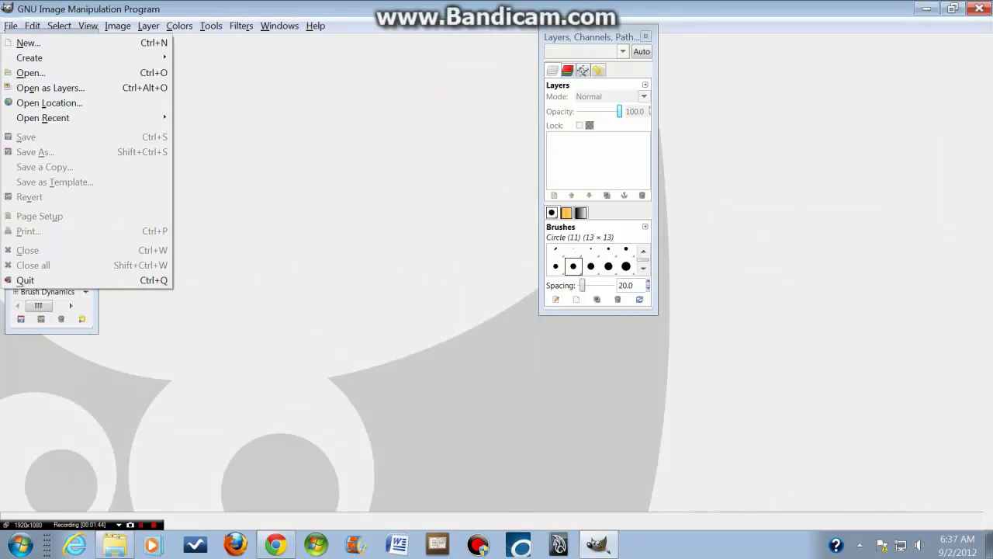
left_click(27, 43)
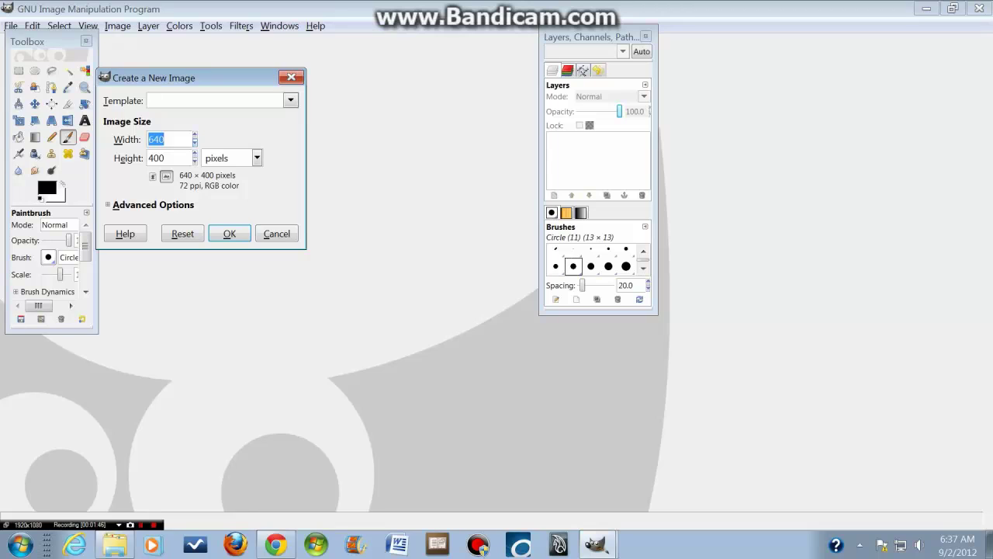
type("400")
key("Tab")
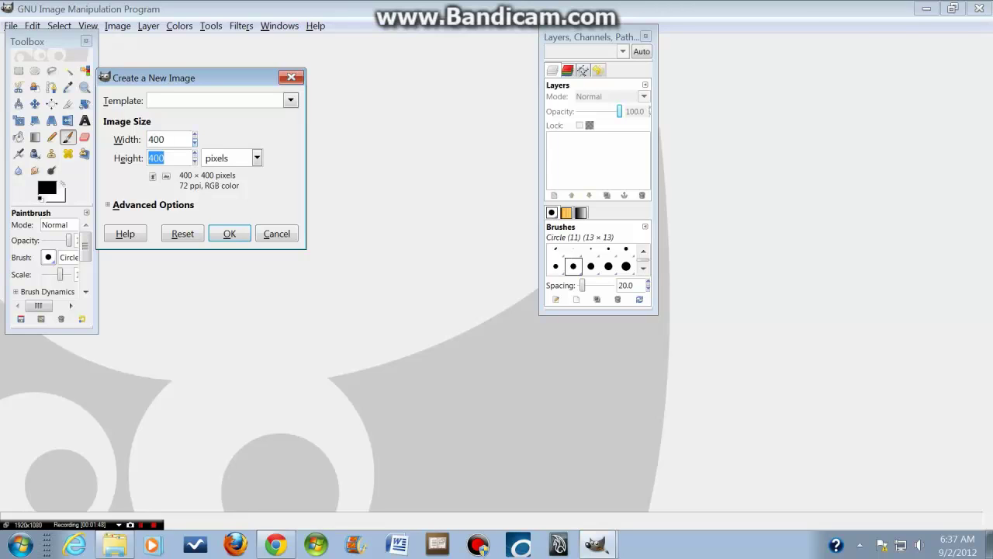
type("580")
key("Return")
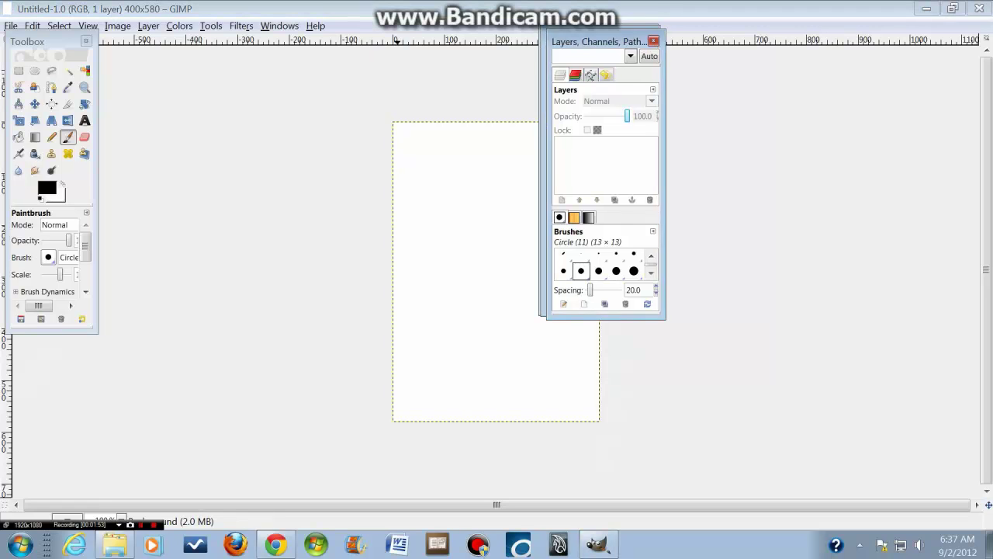
left_click_drag(590, 36, 838, 85)
left_click_drag(27, 41, 44, 114)
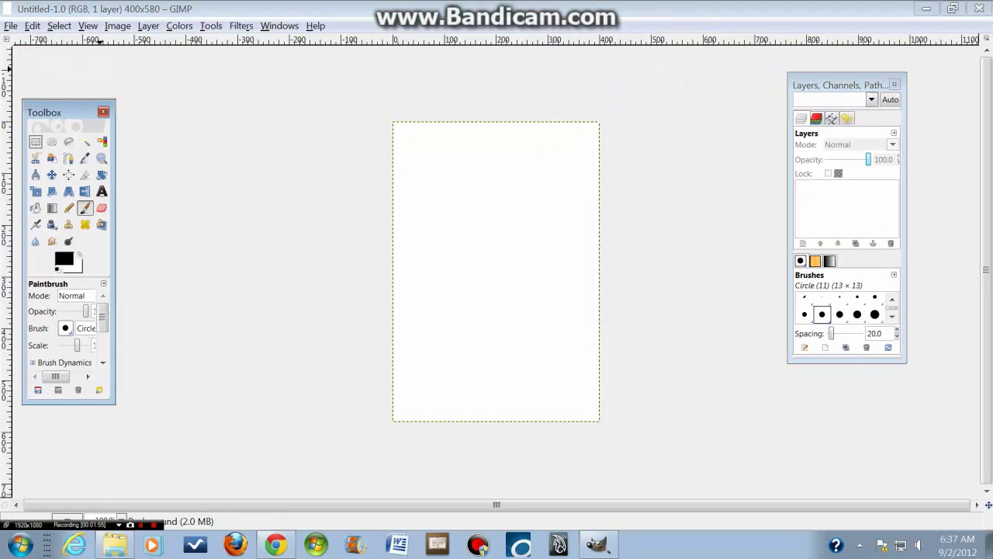
Open Token.jpg from the New Orica folder on the desktop and maximize its image window
left_click(11, 26)
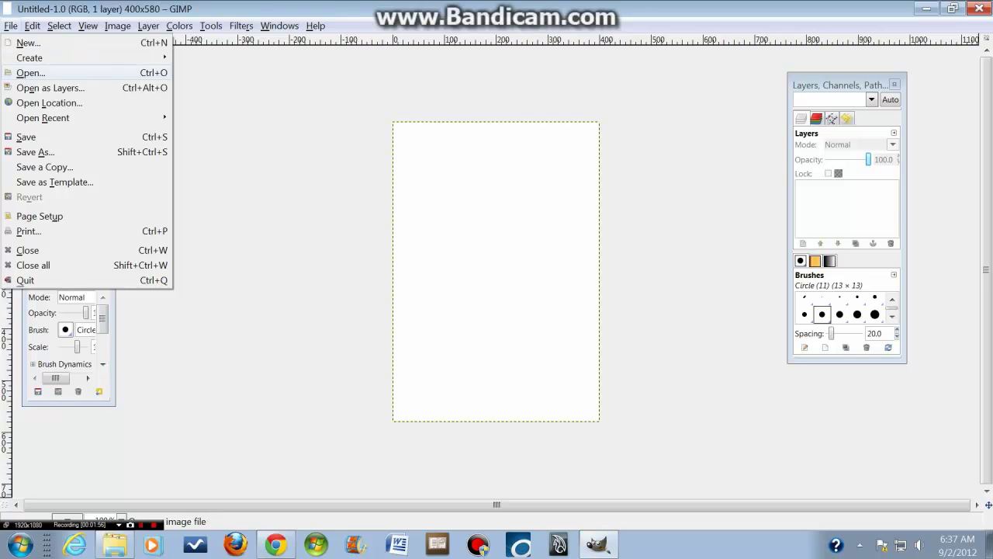
left_click(31, 72)
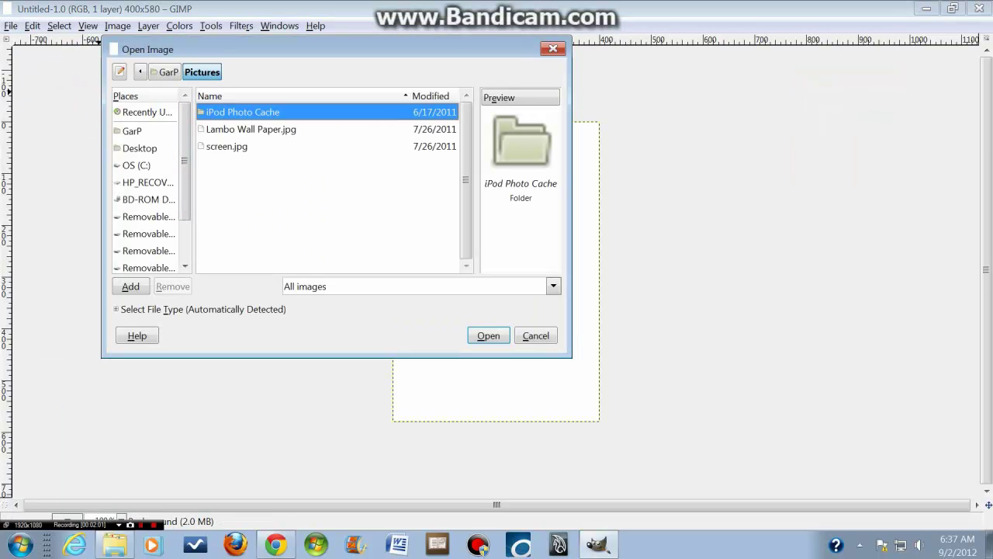
left_click(140, 149)
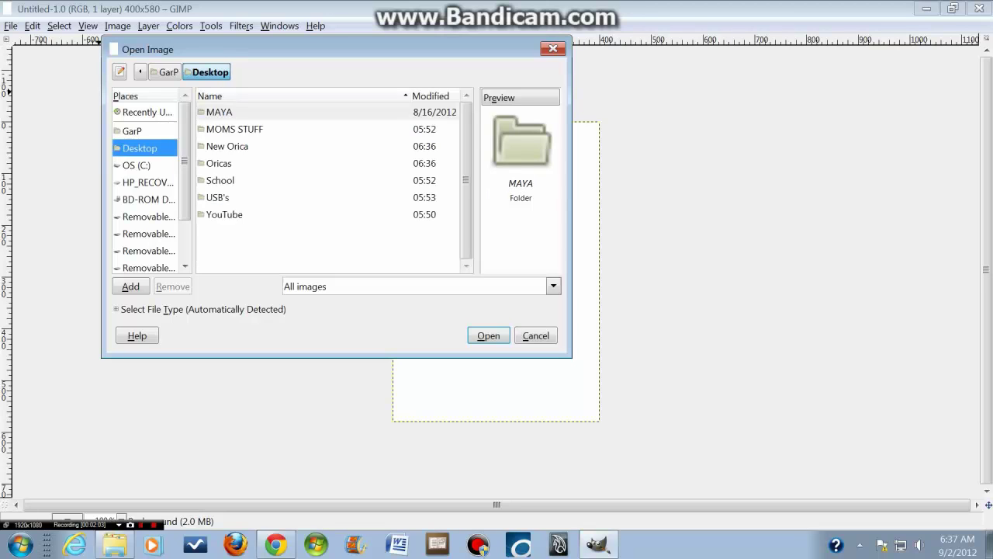
left_click(219, 163)
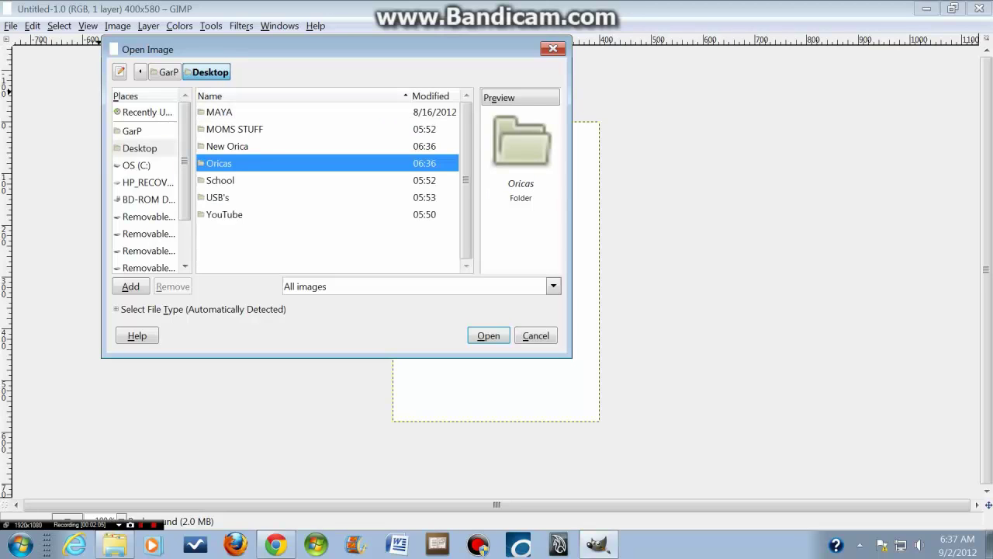
double_click(228, 146)
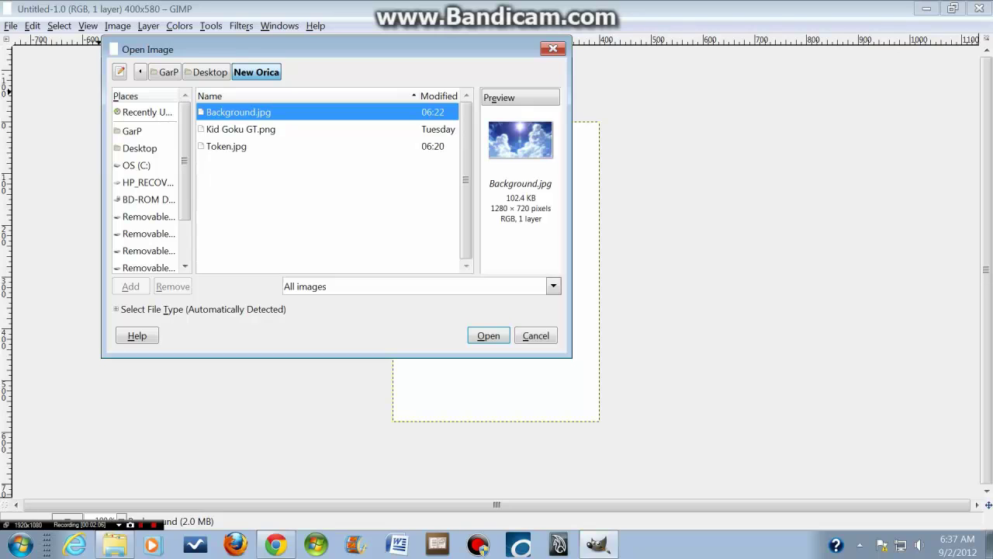
double_click(226, 146)
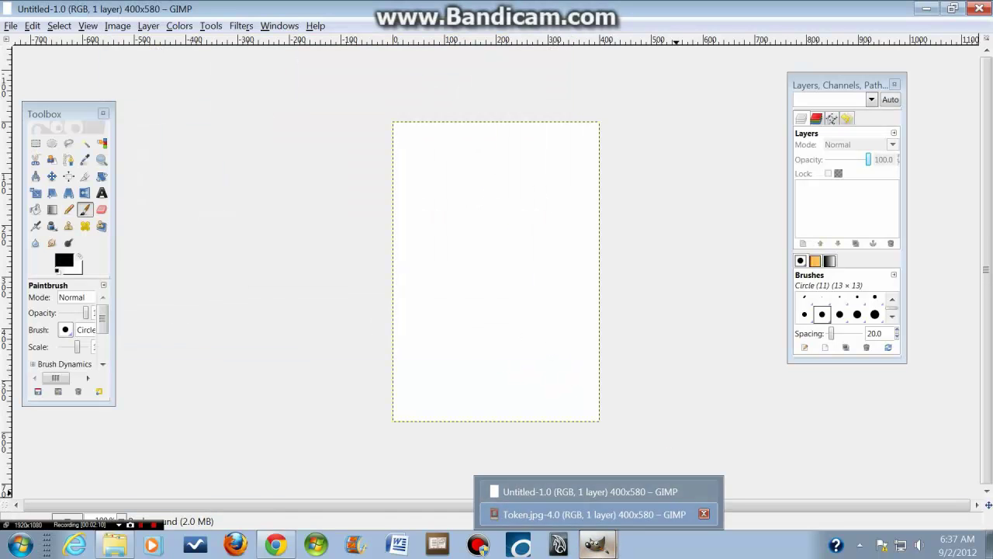
left_click(558, 512)
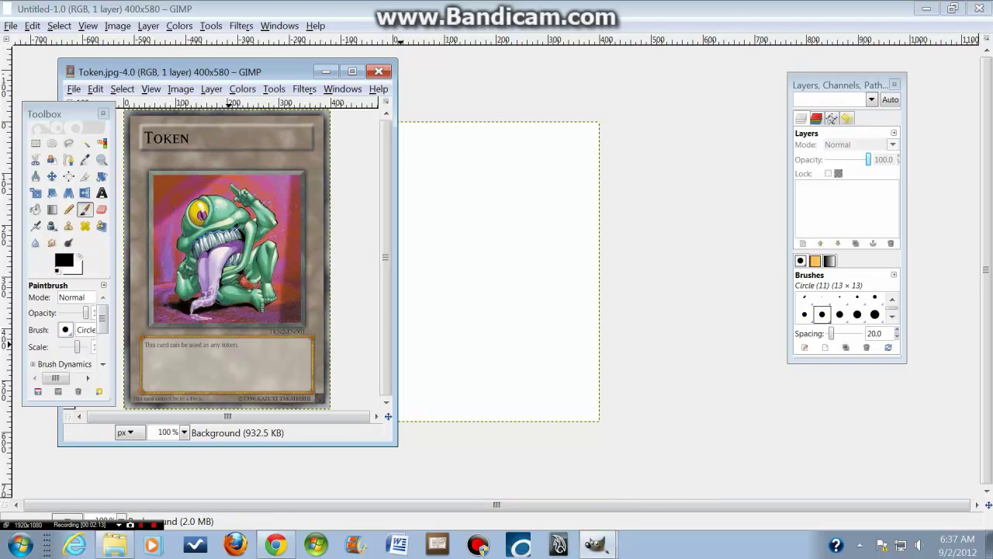
left_click(352, 71)
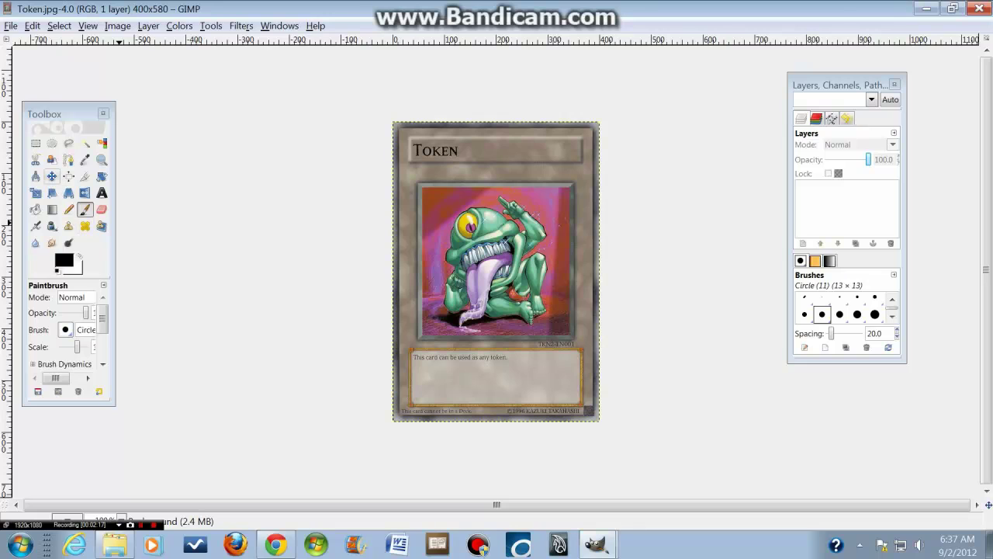
Check the Token card's pixel dimensions with the Scale tool without resizing it
left_click(35, 193)
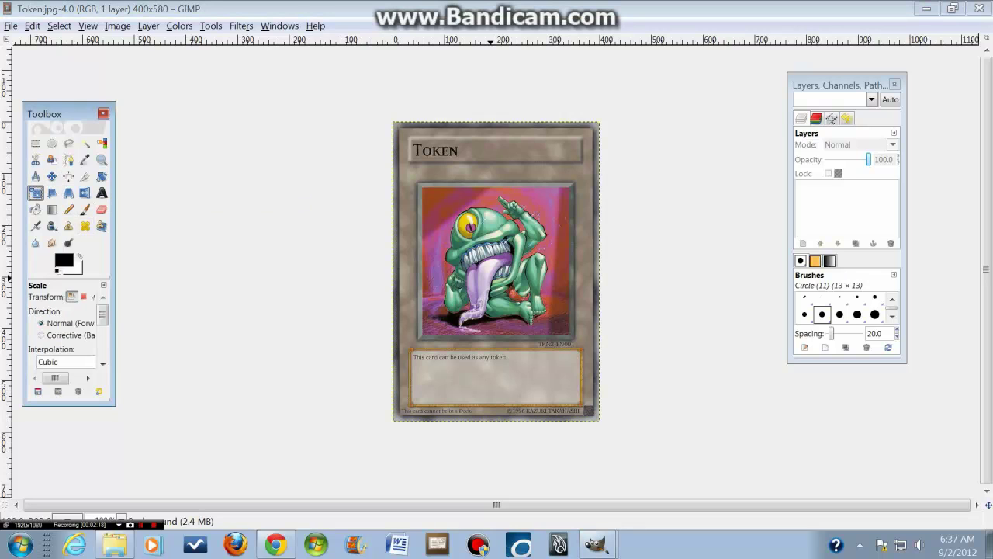
left_click(497, 272)
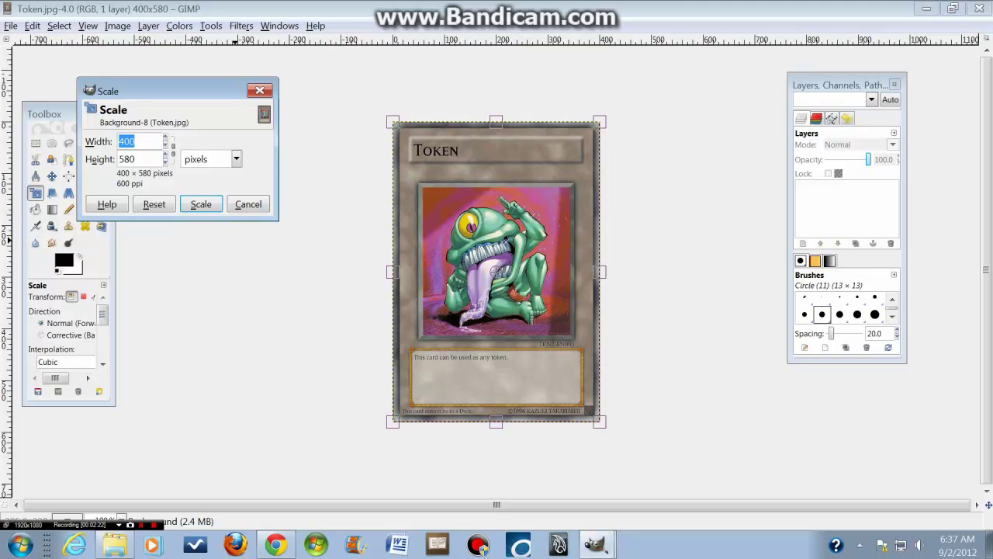
left_click(260, 90)
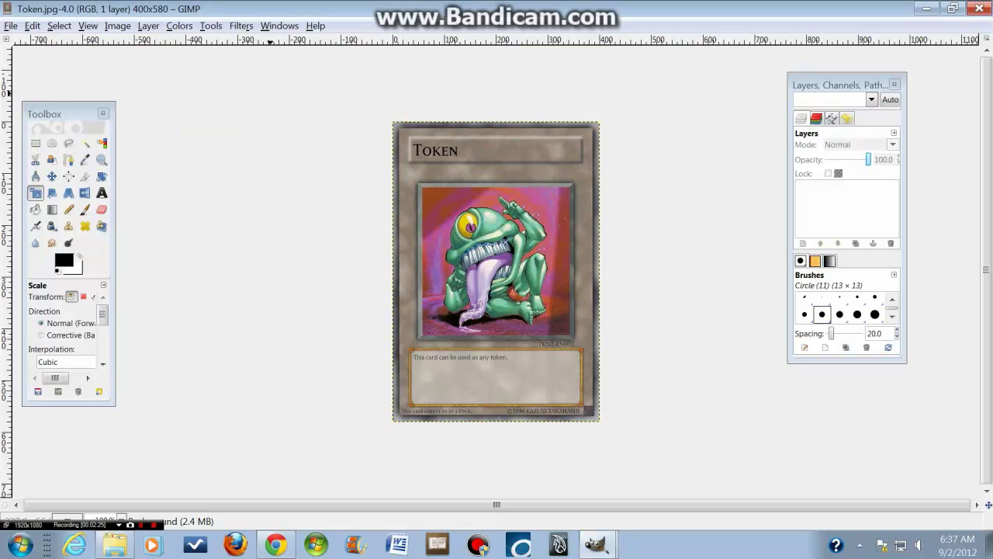
left_click(86, 176)
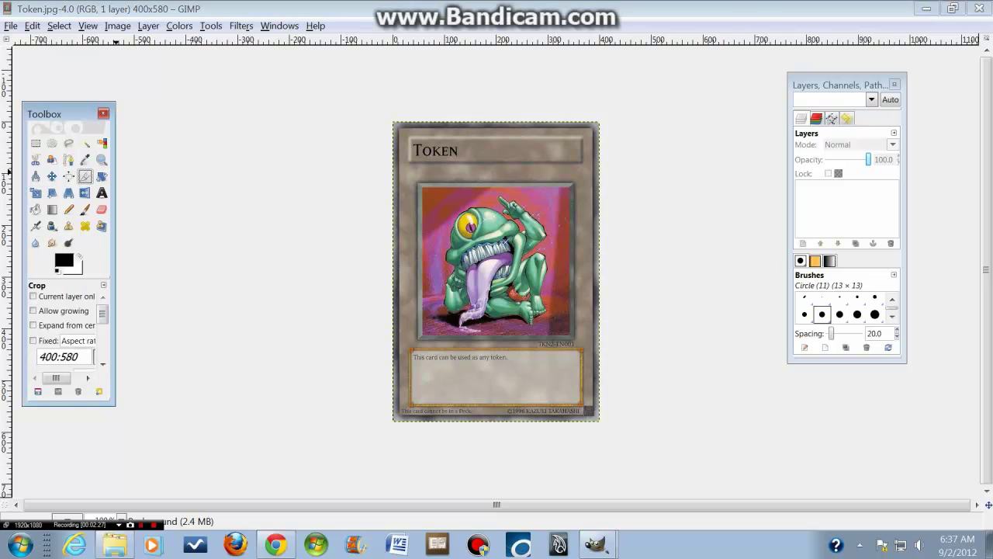
left_click(102, 159)
left_click(495, 167)
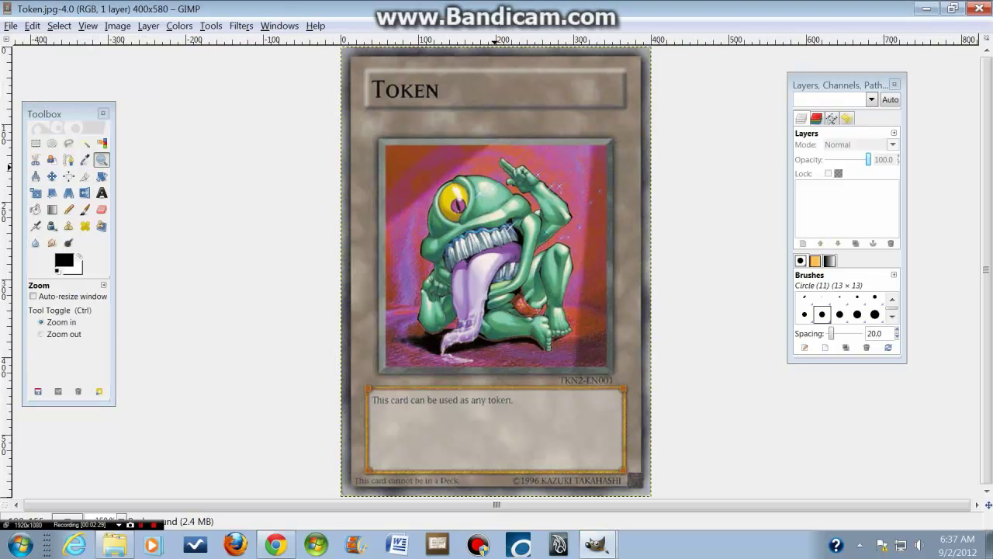
key("plus")
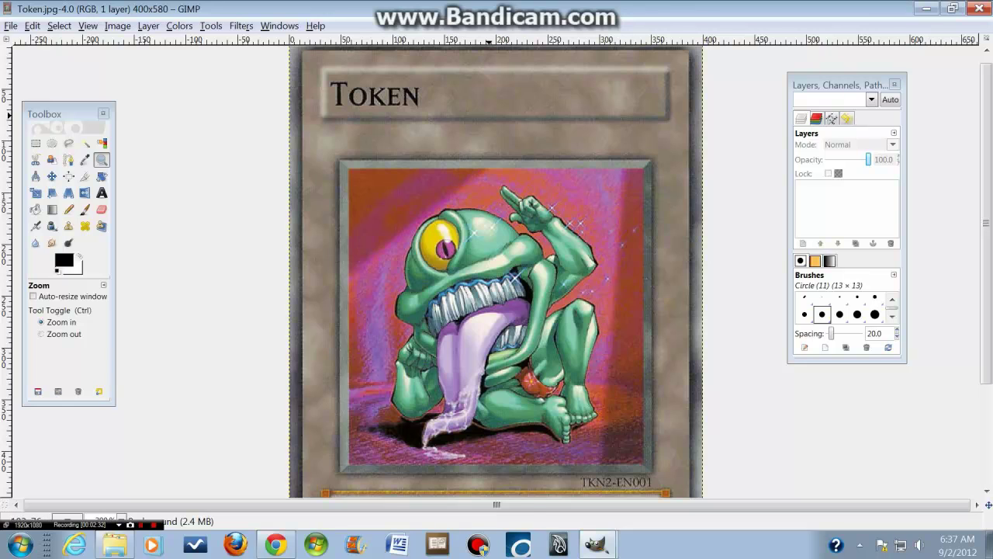
left_click_drag(514, 126, 518, 128)
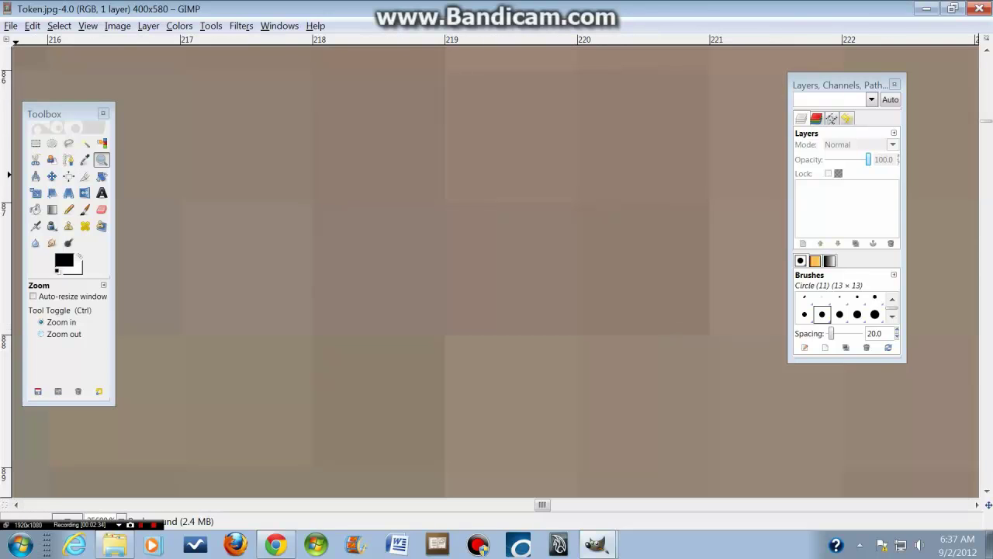
left_click(299, 249, "ctrl")
left_click(299, 249, "ctrl")
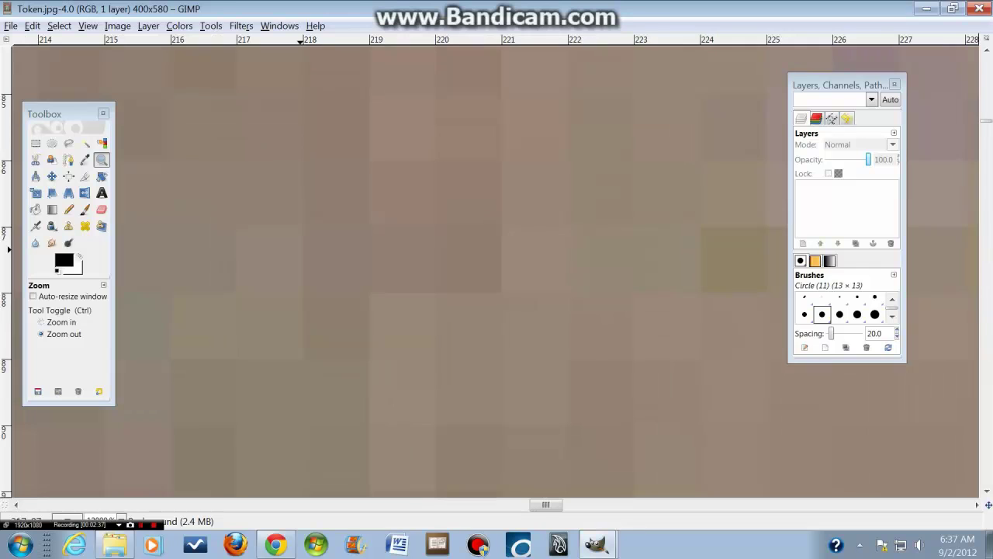
left_click(299, 249, "ctrl")
left_click(301, 249, "ctrl")
left_click(300, 248, "ctrl")
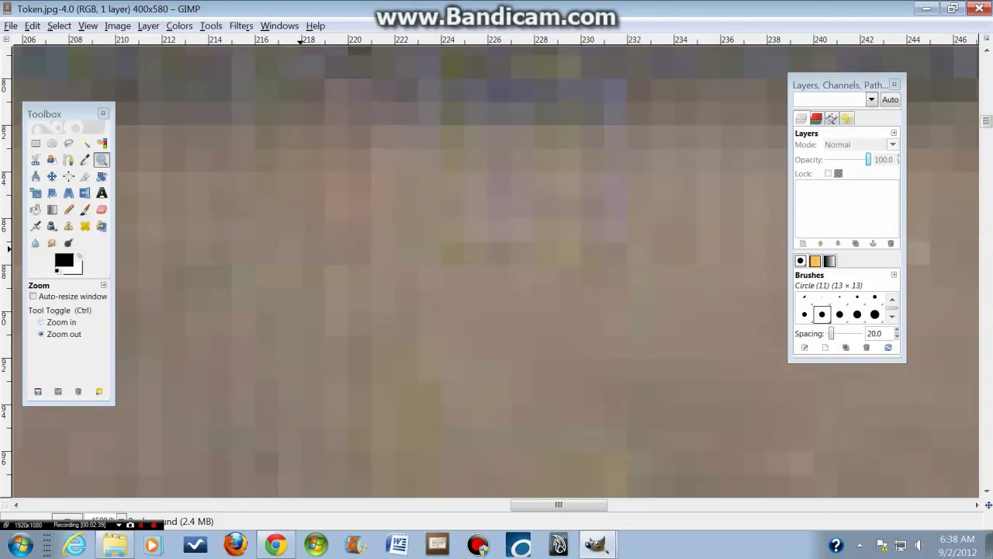
left_click(300, 248, "ctrl")
left_click(301, 249, "ctrl")
left_click(300, 248, "ctrl")
left_click(300, 248, "ctrl")
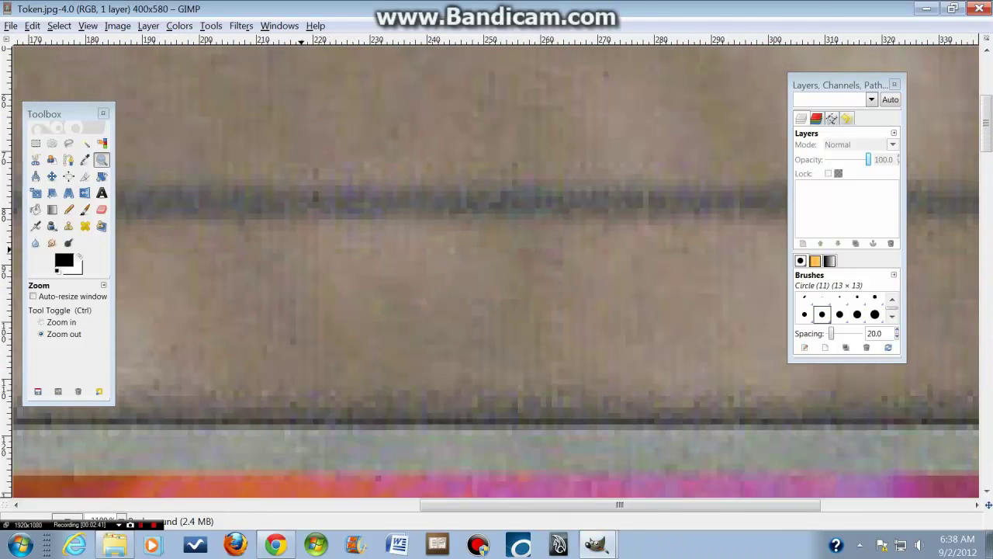
left_click(301, 249, "ctrl")
left_click(301, 248, "ctrl")
left_click(300, 248, "ctrl")
left_click(300, 248, "ctrl")
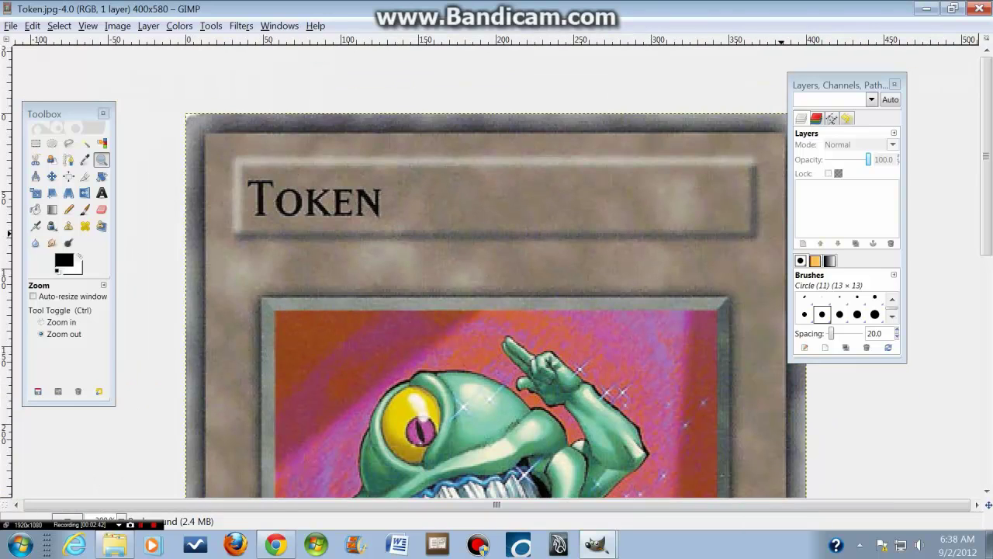
Crop Token.jpg to the beveled title bar containing the word Token, about 339 × 54 pixels
left_click(84, 176)
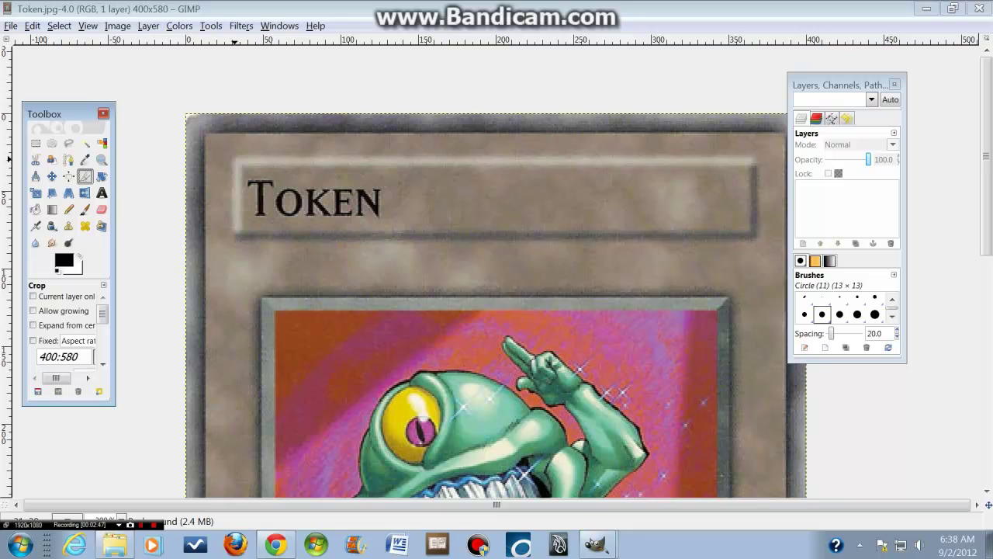
left_click(35, 243)
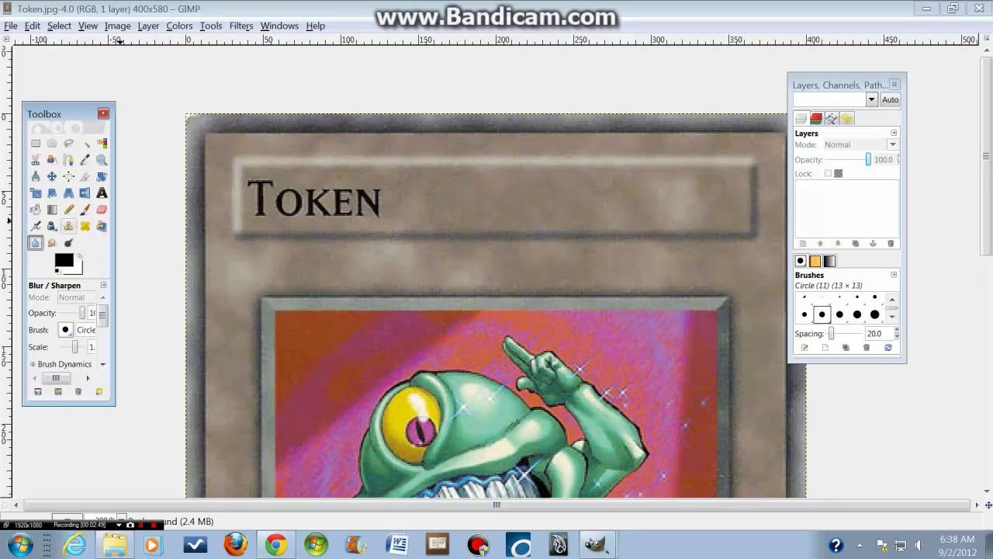
left_click(101, 160)
left_click(294, 287)
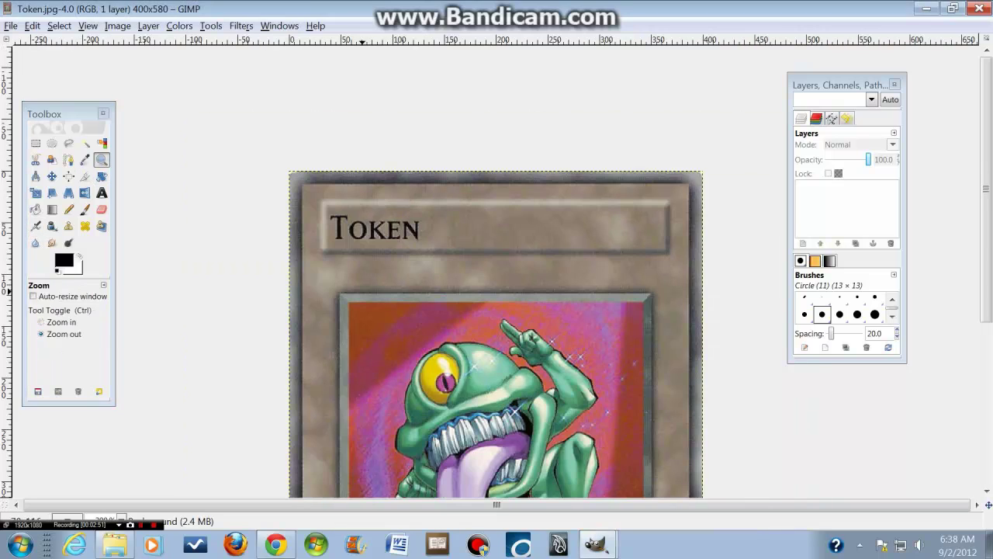
left_click(84, 176)
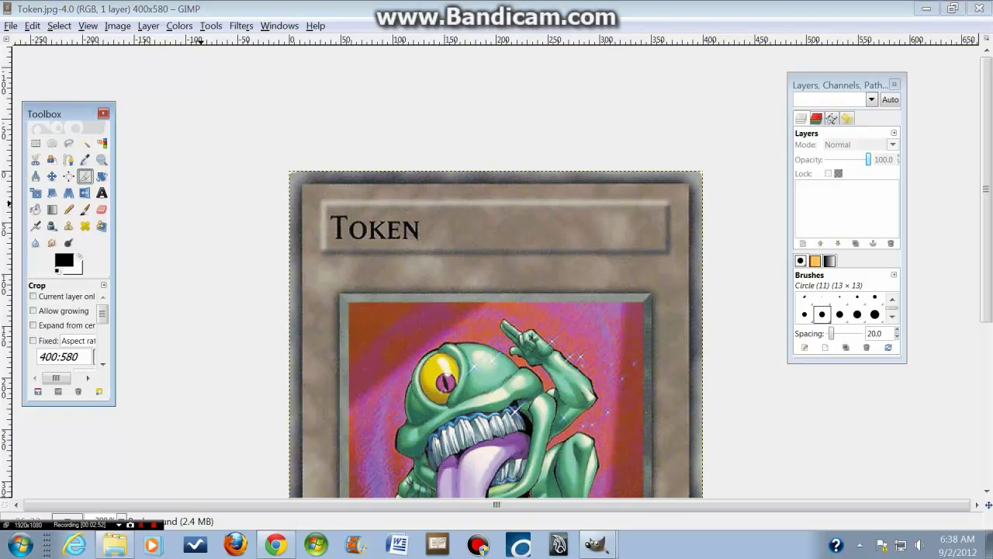
left_click_drag(322, 201, 668, 255)
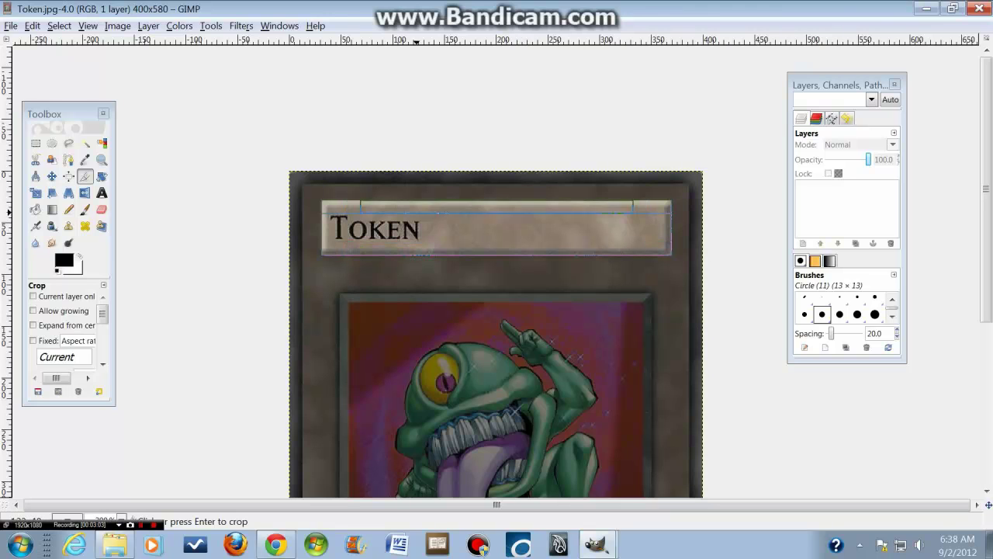
key("Return")
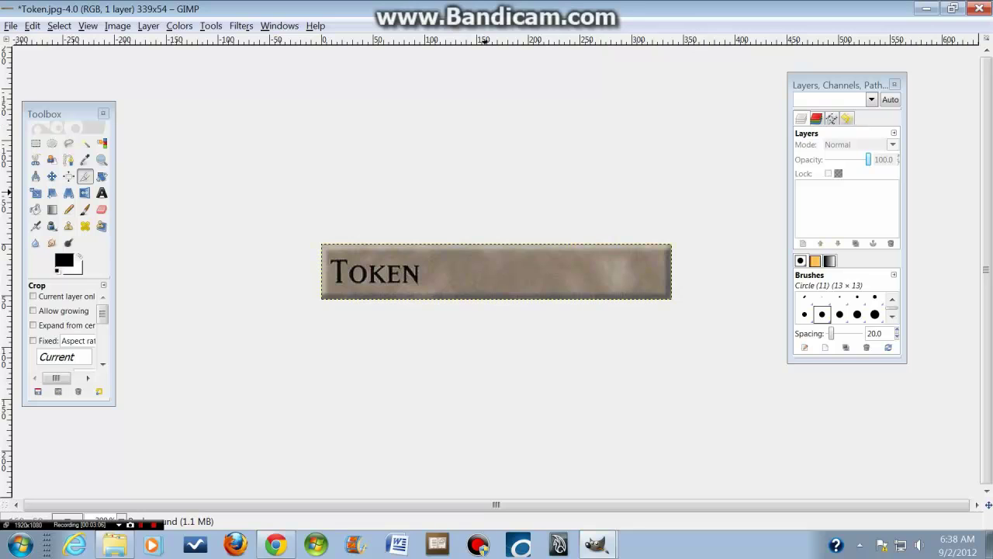
Save the cropped title bar as a new file named Token Title, without the .jpg extension, in the New Orica folder
left_click(11, 25)
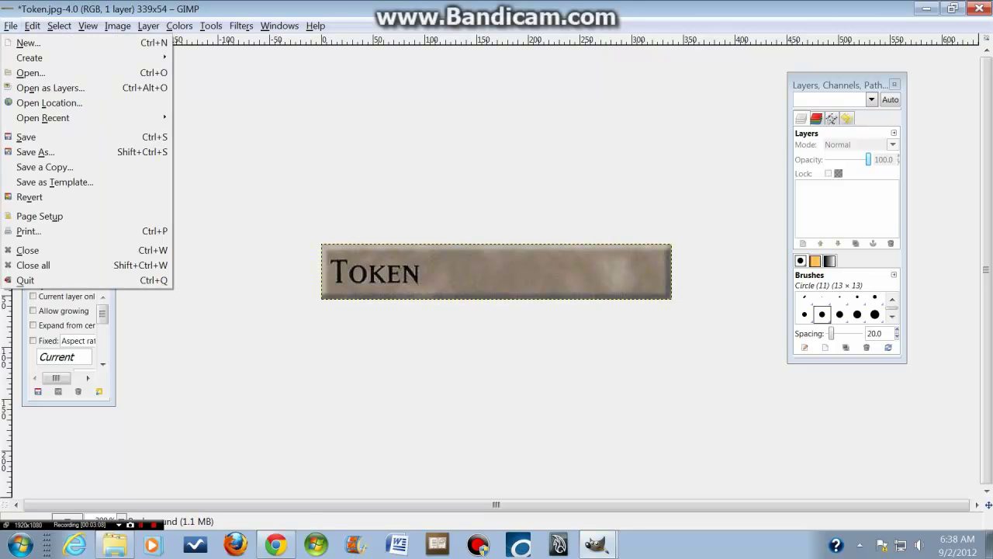
left_click(78, 153)
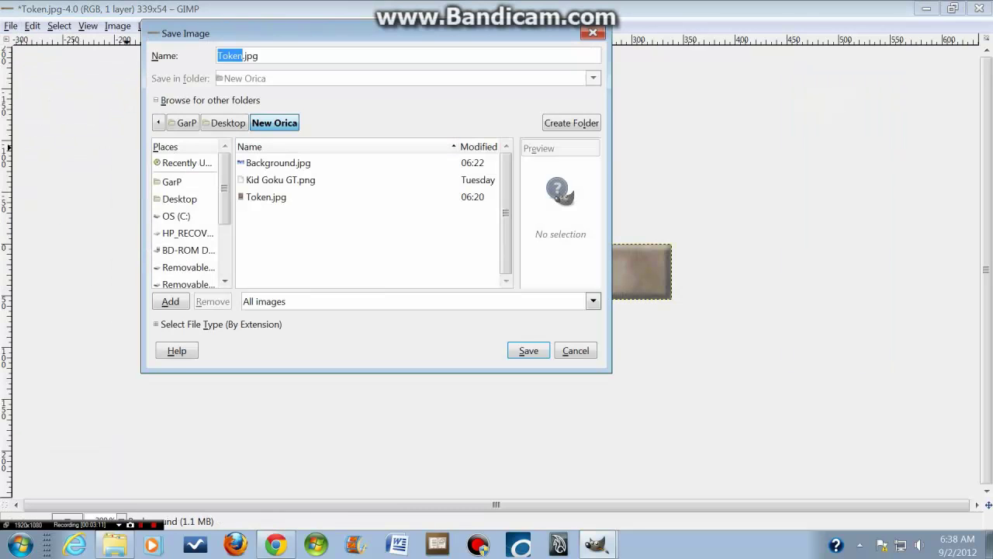
left_click(243, 55)
type("Title")
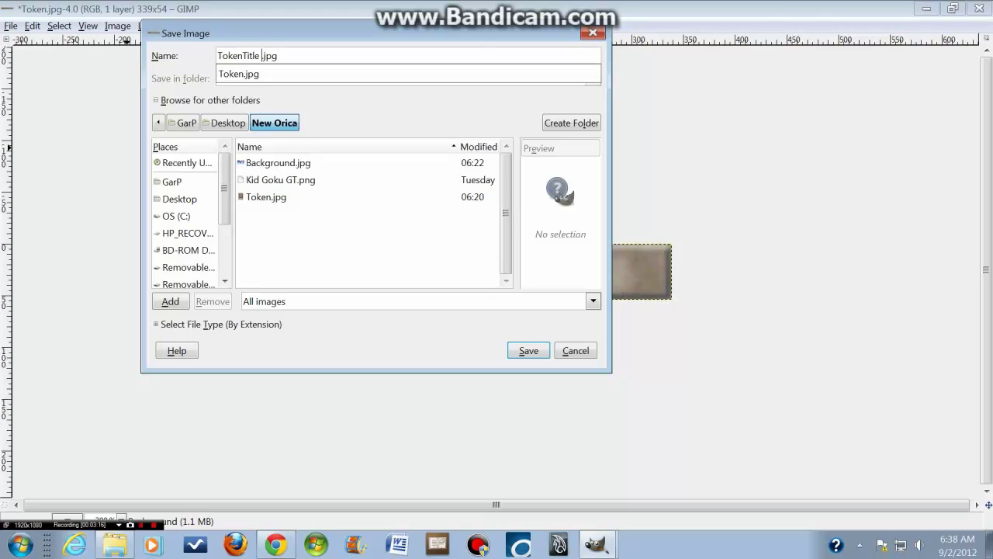
key("BackSpace")
key("Left")
key("Left")
key("Left")
key("Left")
key("Left")
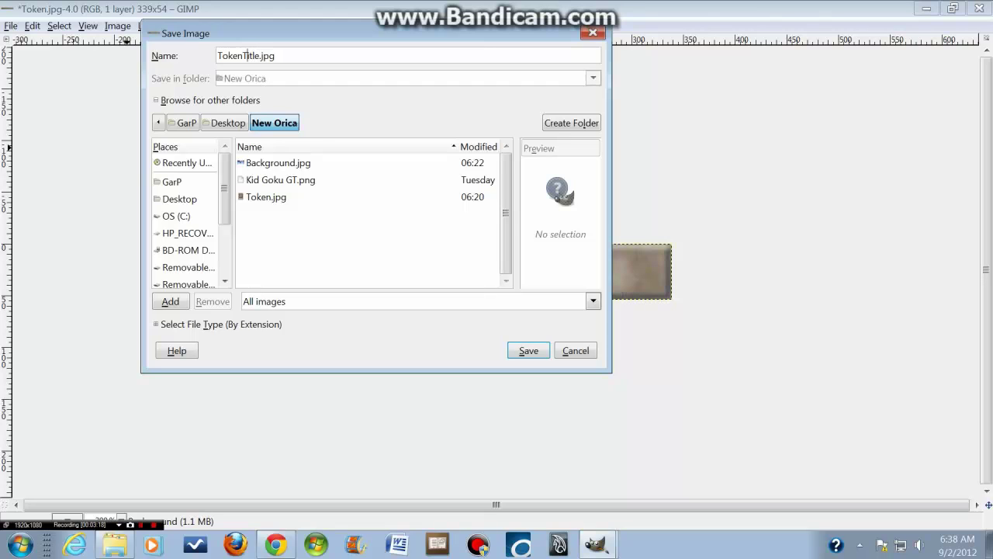
key("Escape")
double_click(271, 56)
key("BackSpace")
key("BackSpace")
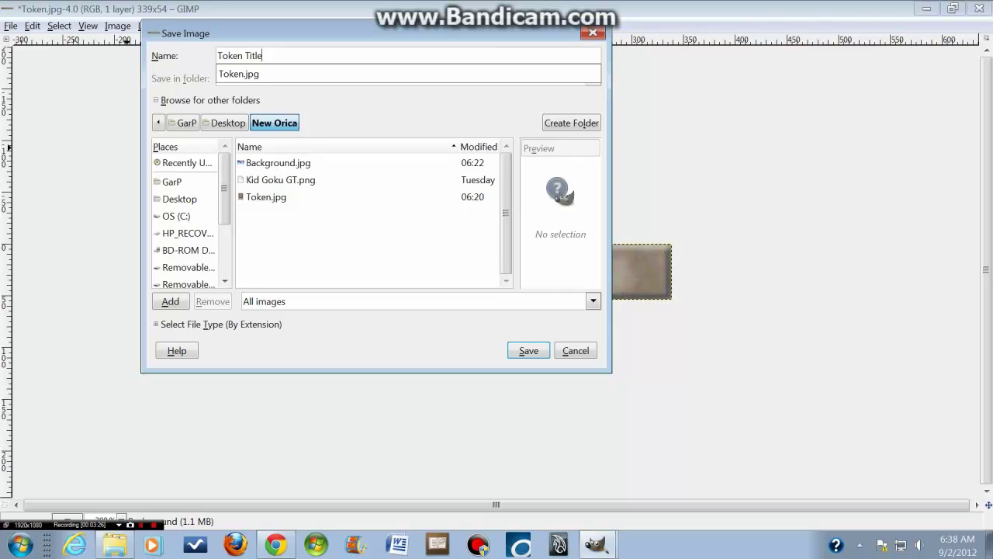
key("Escape")
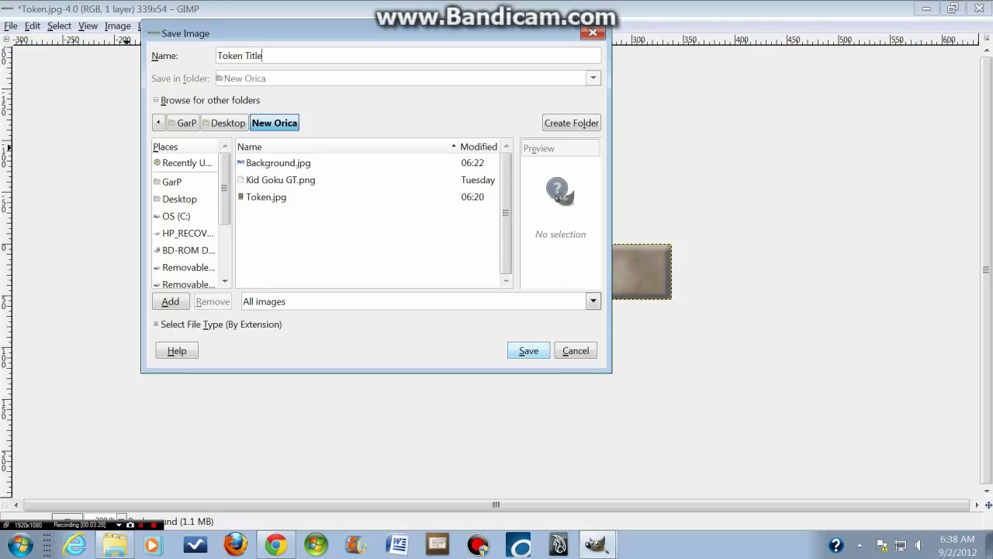
left_click(528, 350)
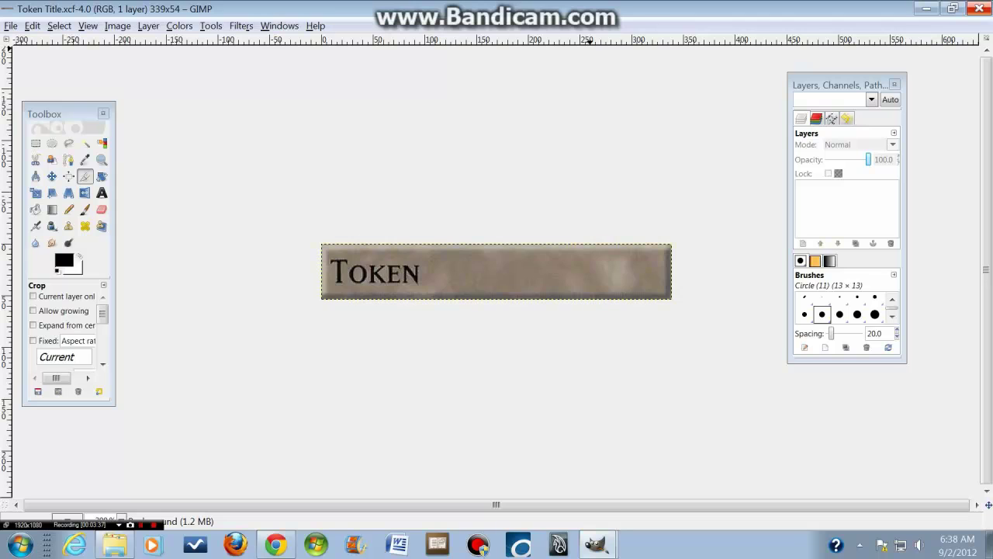
Close the Token Title image, reopen the full Token.jpg from the New Orica folder and bring up its window maximized
left_click(979, 8)
left_click(11, 25)
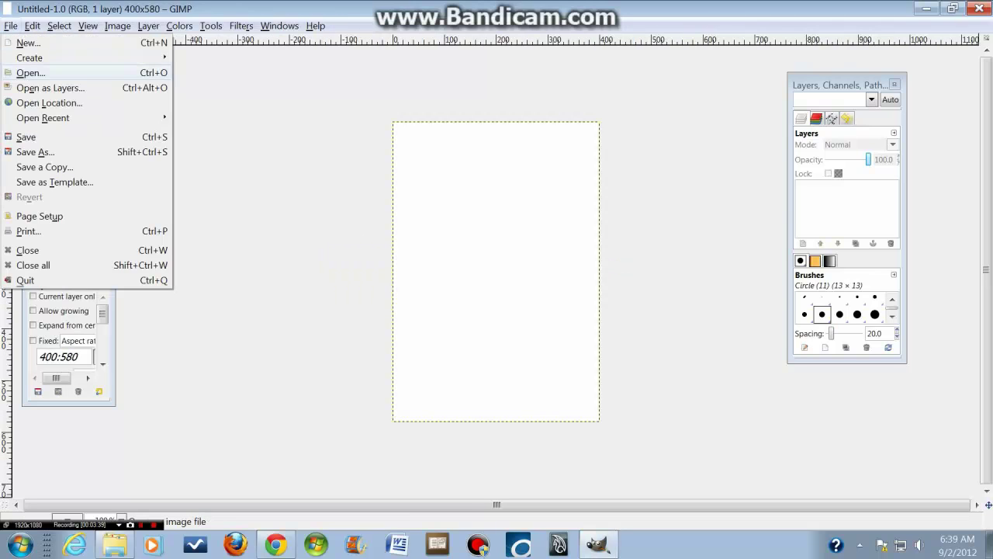
left_click(31, 72)
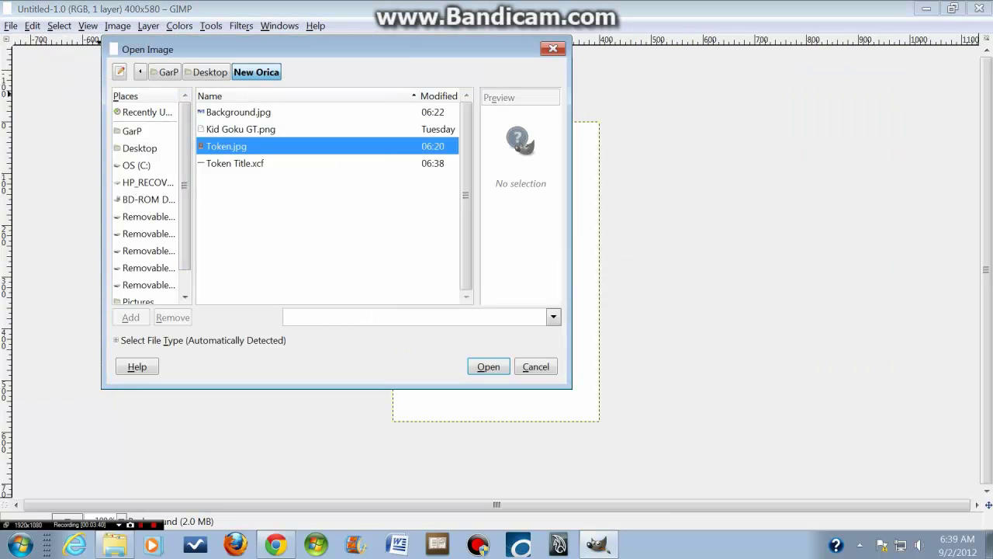
key("Return")
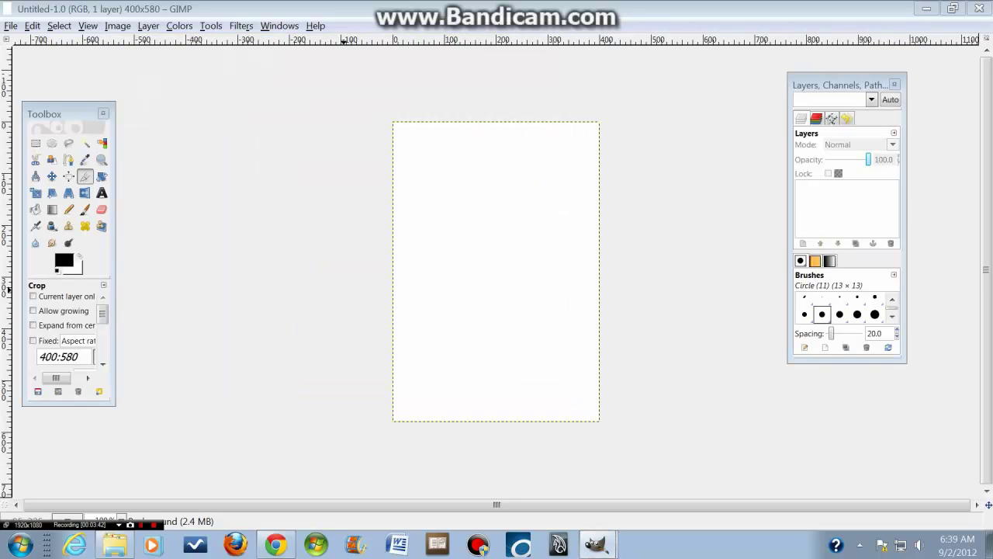
left_click(596, 545)
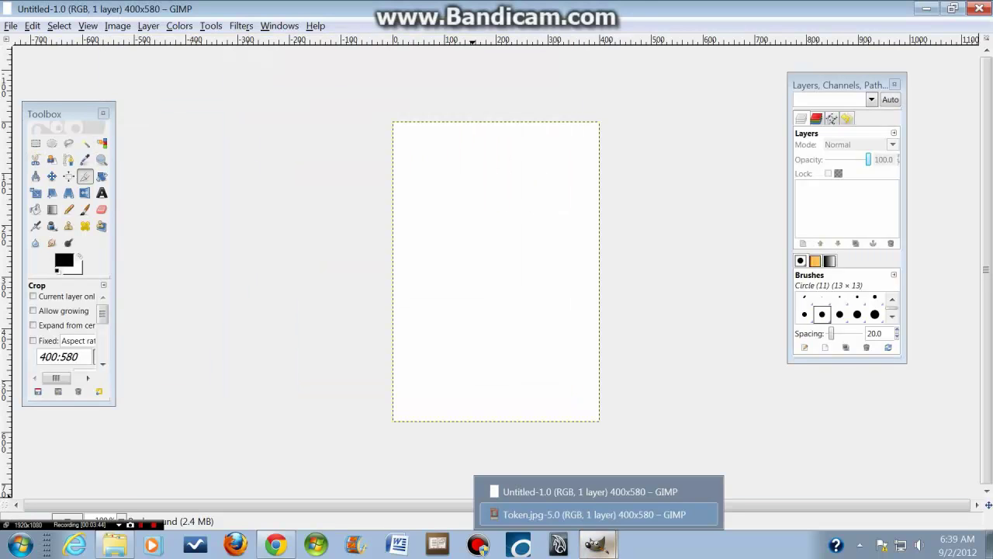
left_click(605, 491)
left_click(598, 545)
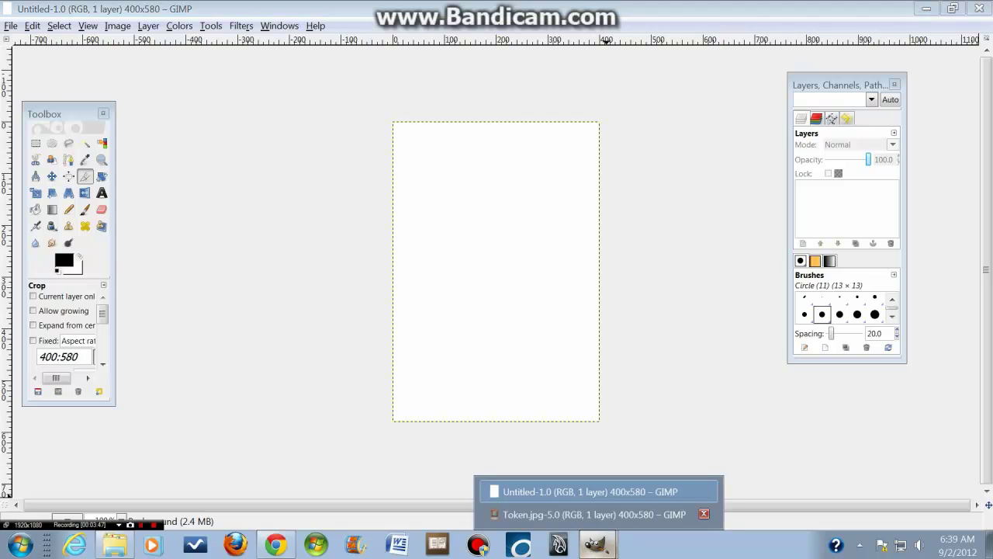
left_click(593, 514)
left_click(334, 52)
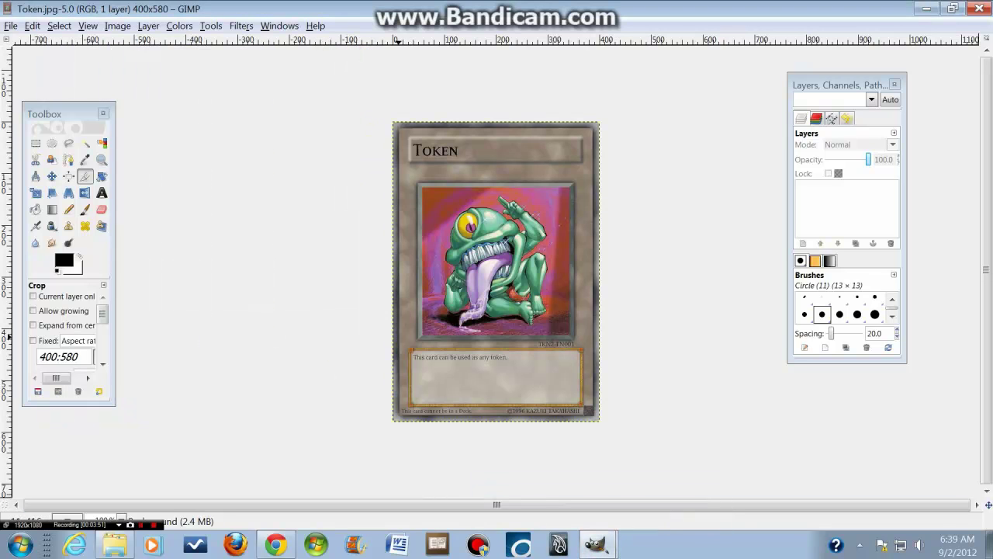
Draw a crop frame about 341 pixels wide around the orange-bordered description box on the Token card
left_click(101, 159)
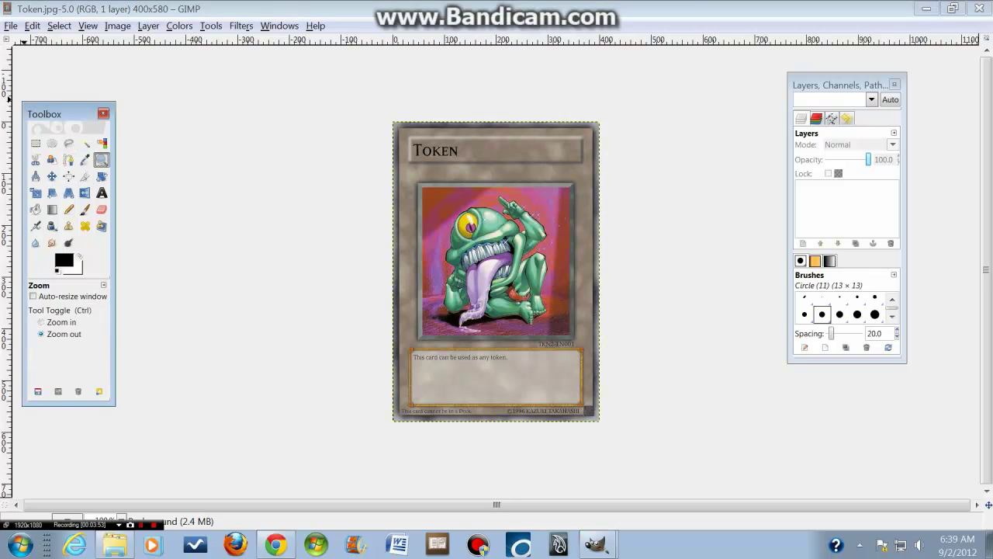
left_click(61, 322)
left_click(446, 377)
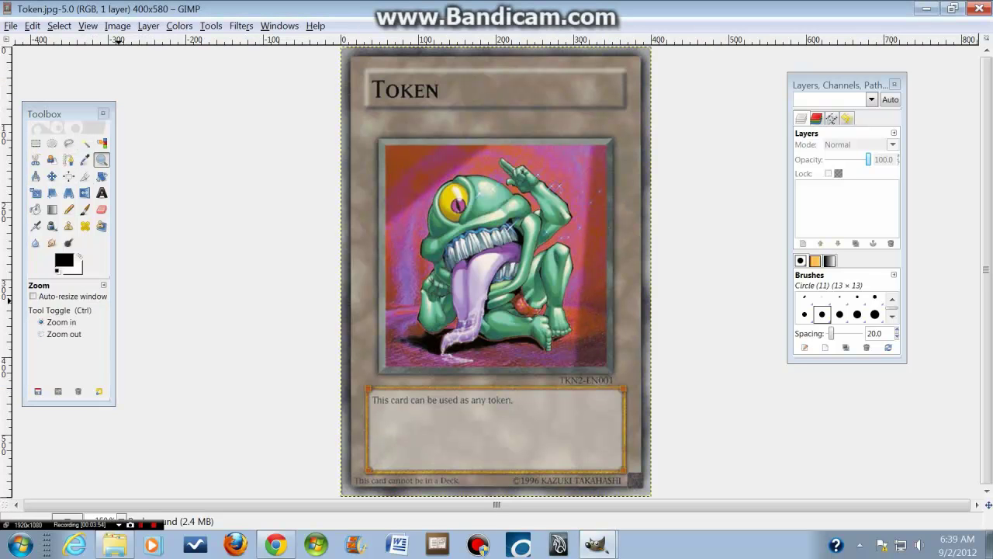
left_click(85, 176)
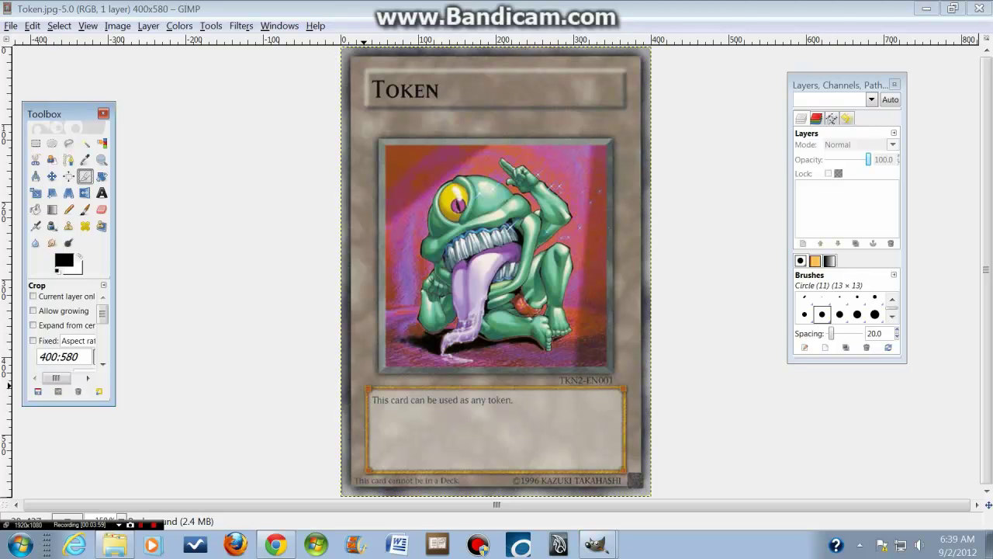
left_click_drag(363, 386, 627, 472)
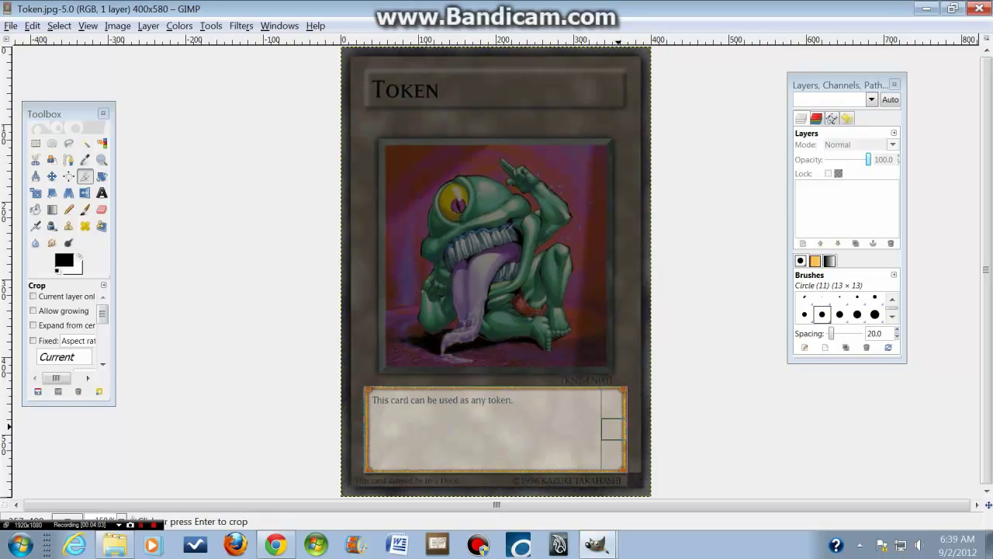
Fine-tune the crop frame to the outer edges of the orange-bordered description box and crop Token.jpg to about 340 × 115 pixels
left_click_drag(610, 425, 612, 425)
left_click_drag(521, 394, 519, 392)
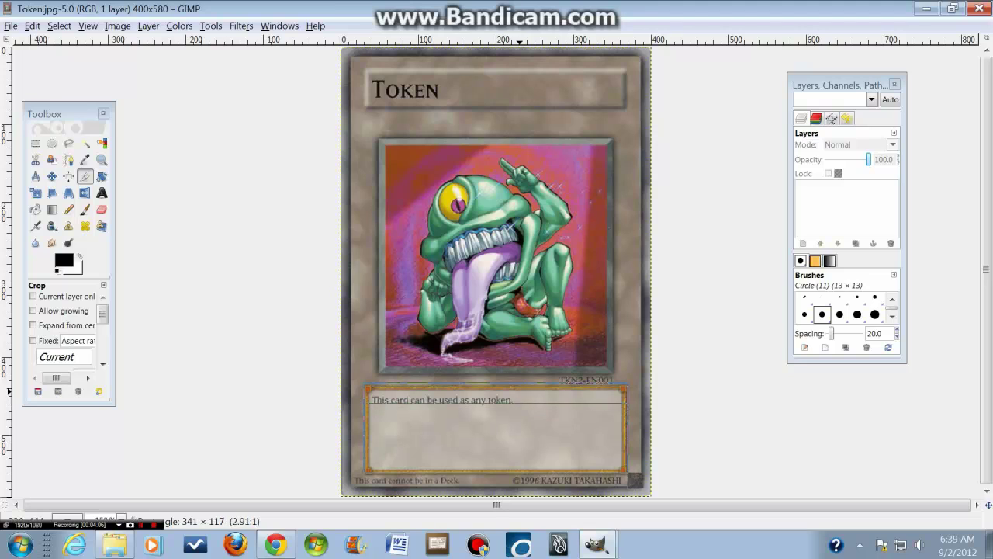
left_click_drag(402, 398, 402, 402)
left_click_drag(521, 395, 522, 393)
left_click_drag(373, 423, 378, 429)
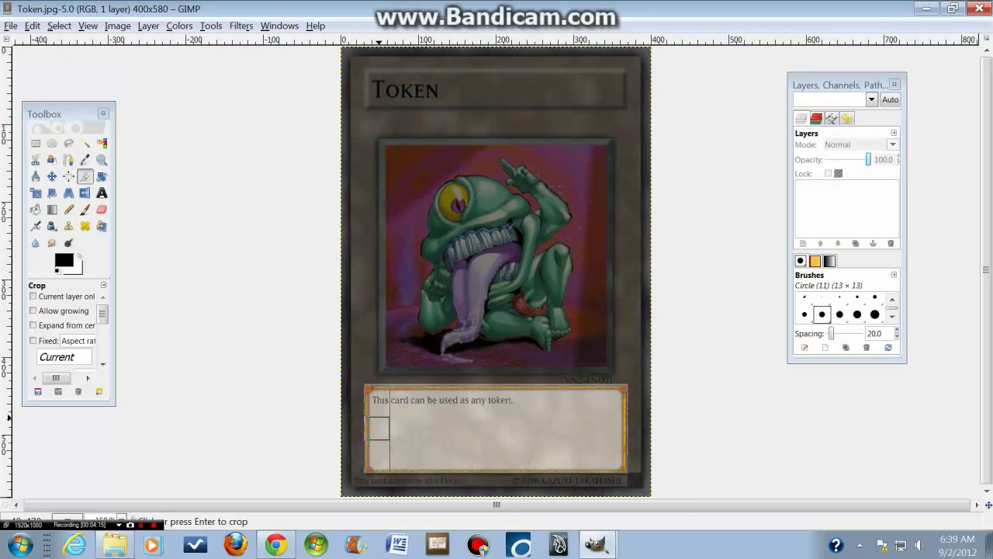
left_click_drag(440, 388, 440, 398)
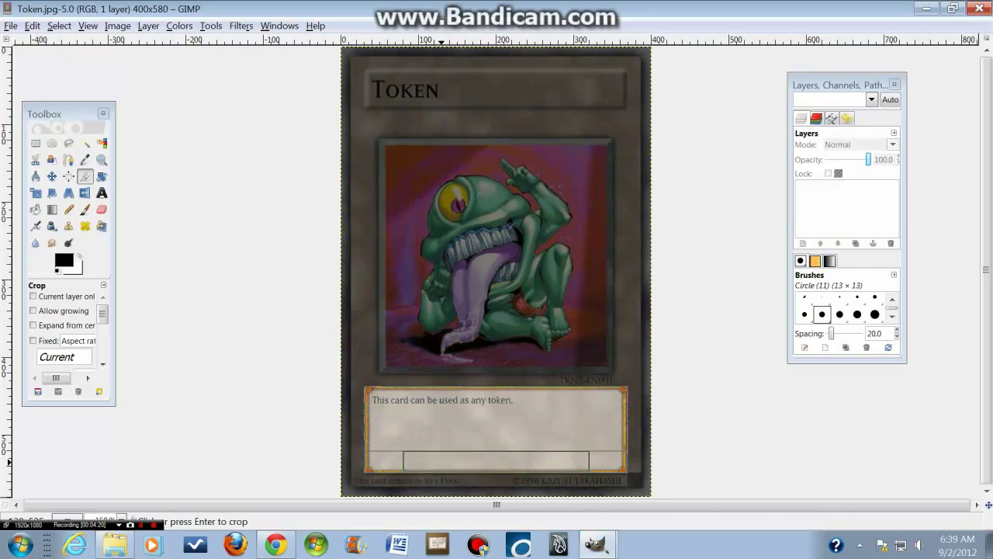
left_click_drag(442, 462, 442, 466)
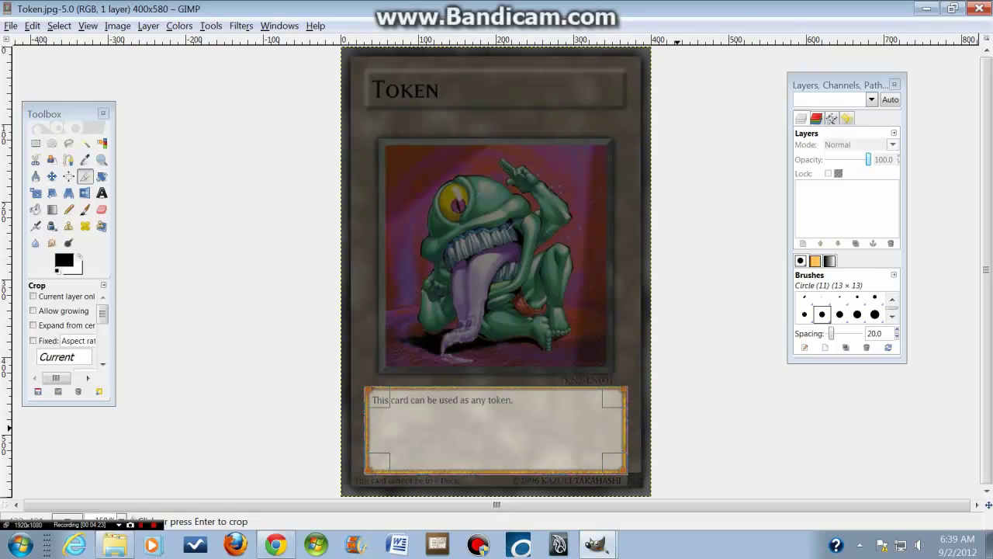
key("Return")
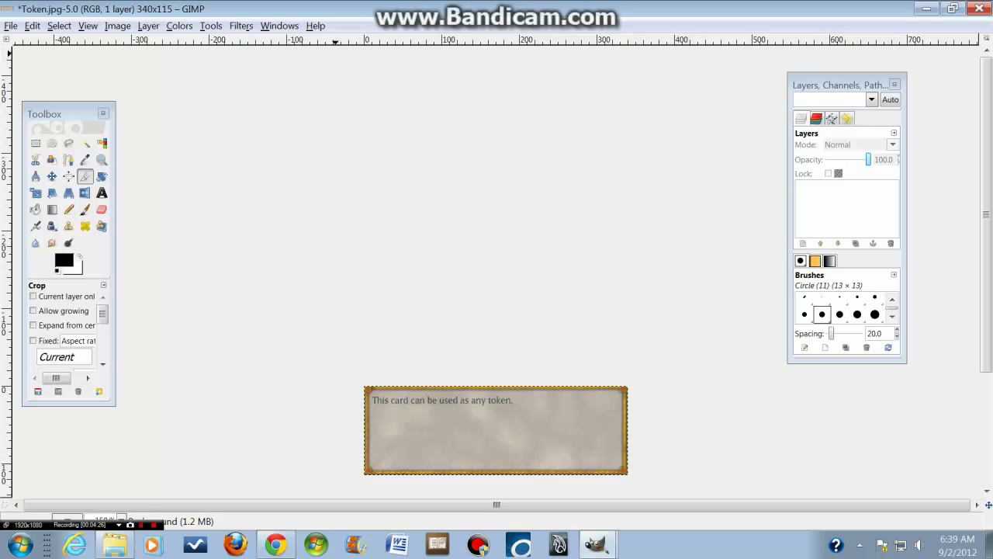
Save the cropped description box as Token Text.jpg in the New Orica folder with the JPEG quality raised, and close the image
left_click(11, 26)
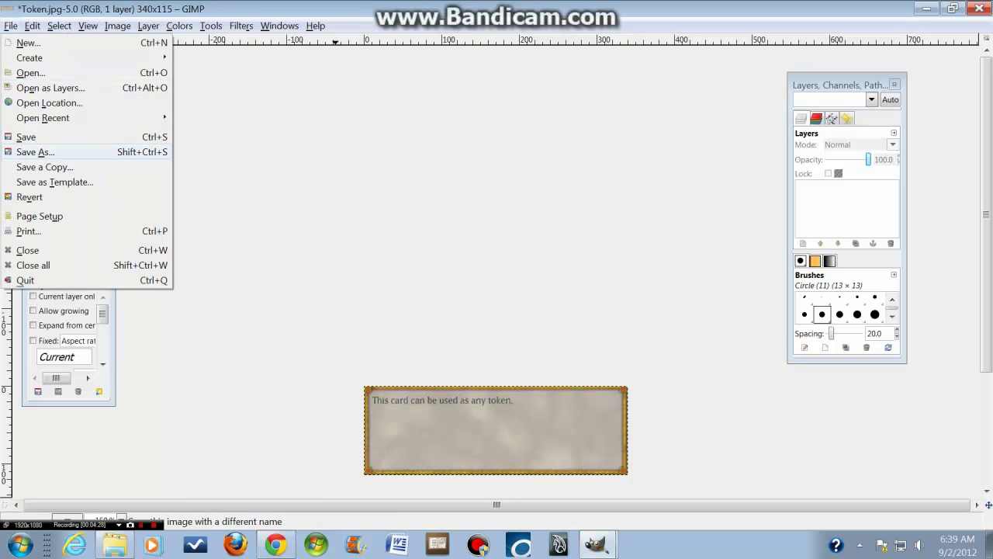
key("Return")
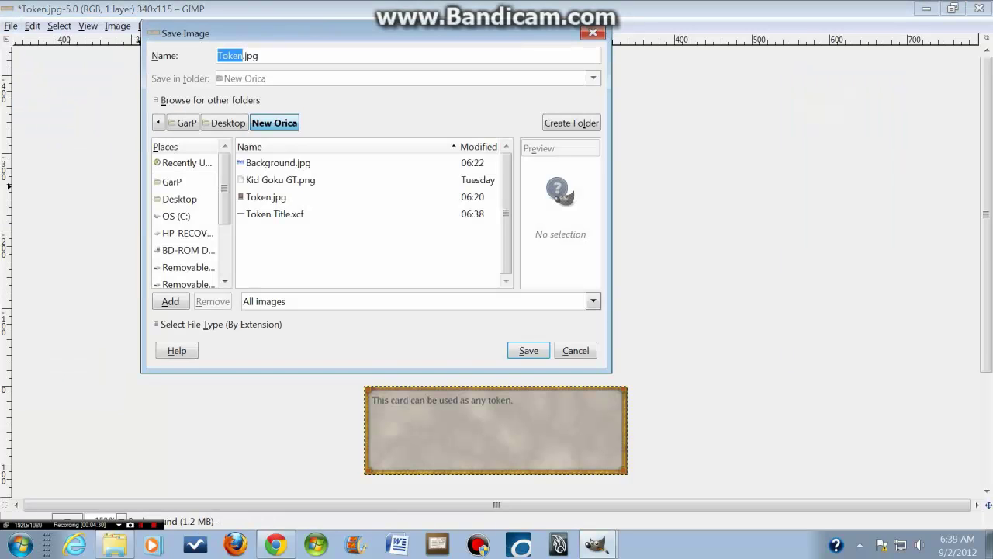
type("Token Text")
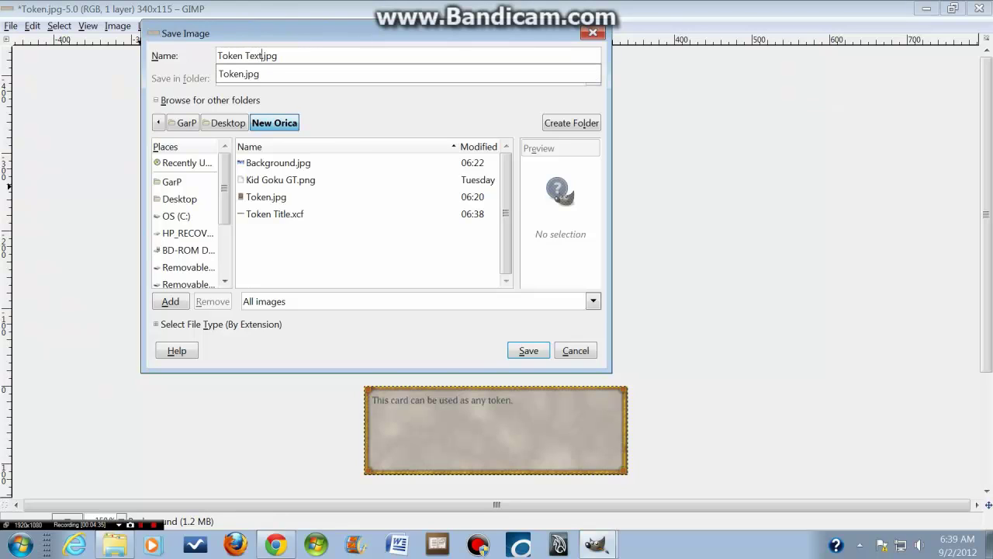
key("Return")
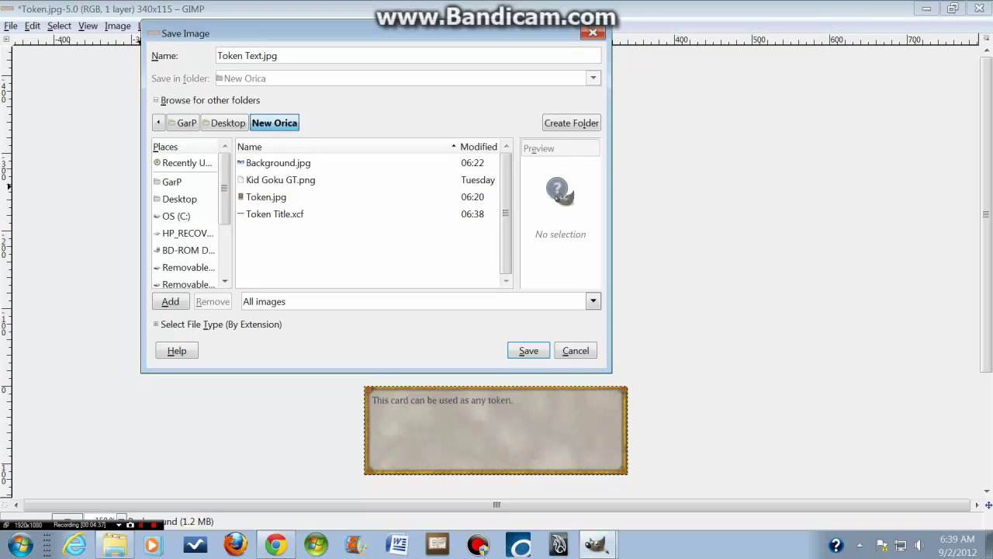
key("Return")
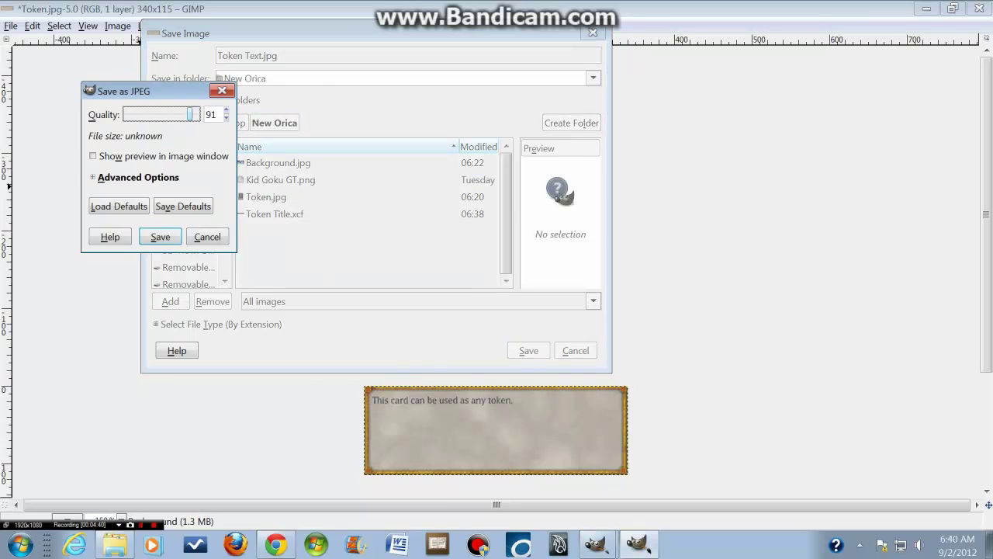
left_click_drag(190, 114, 199, 114)
left_click(160, 236)
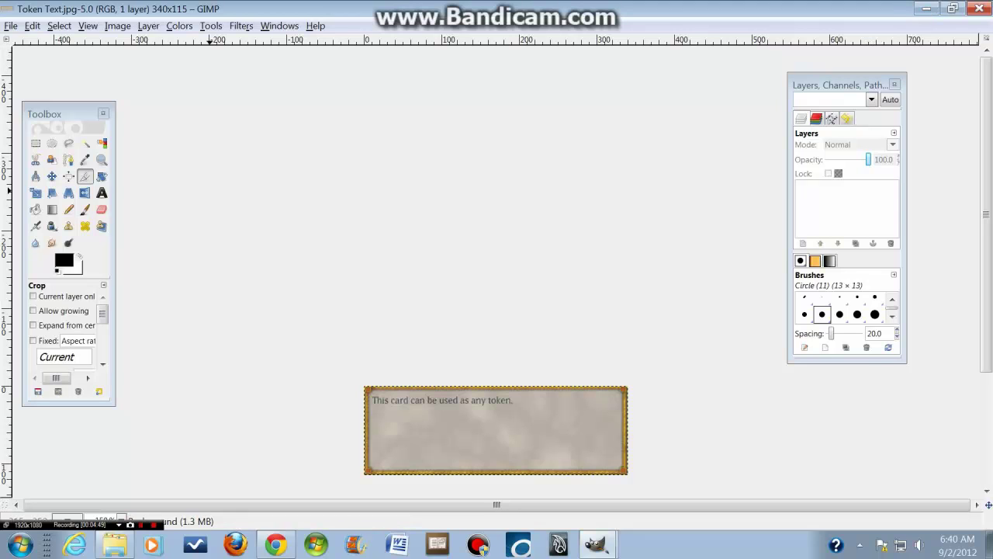
left_click(978, 8)
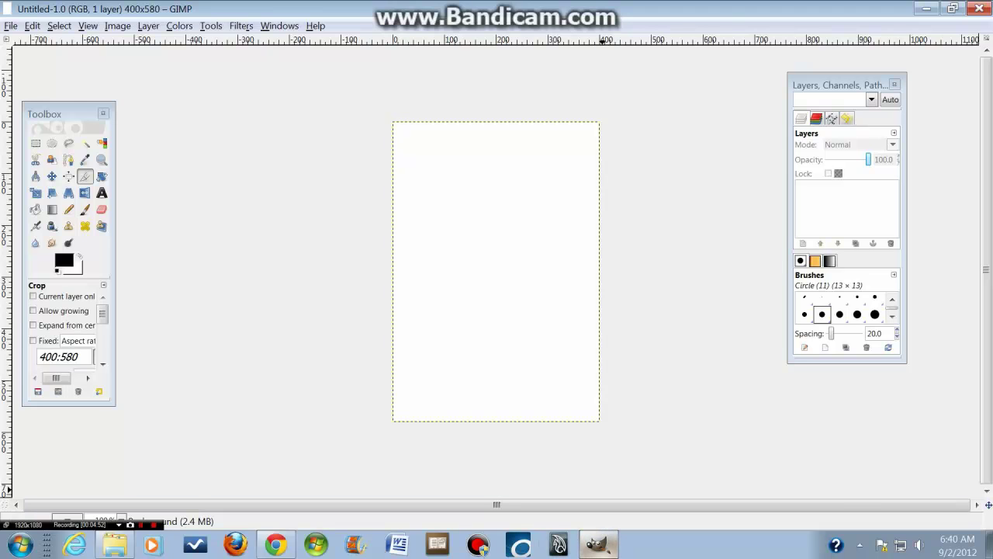
left_click(598, 544)
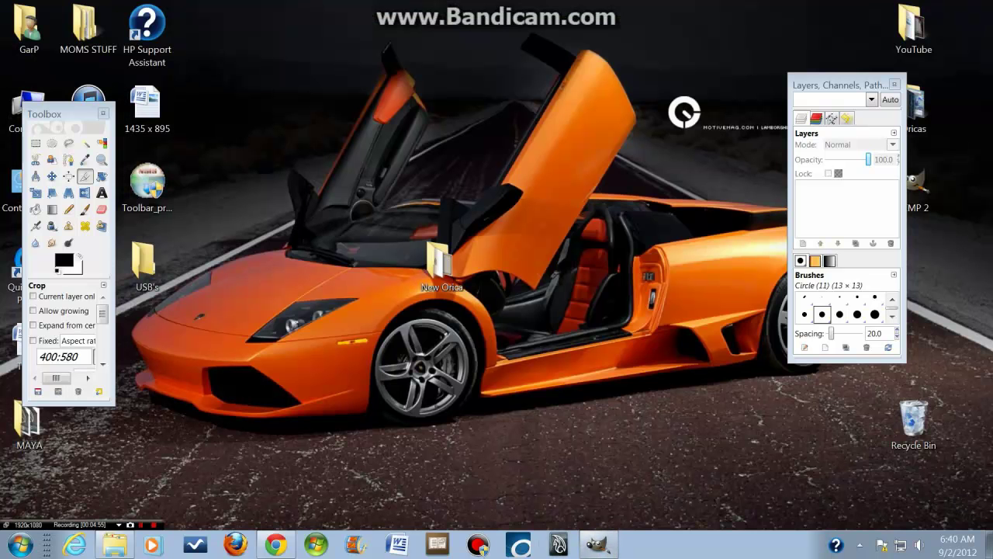
left_click(597, 546)
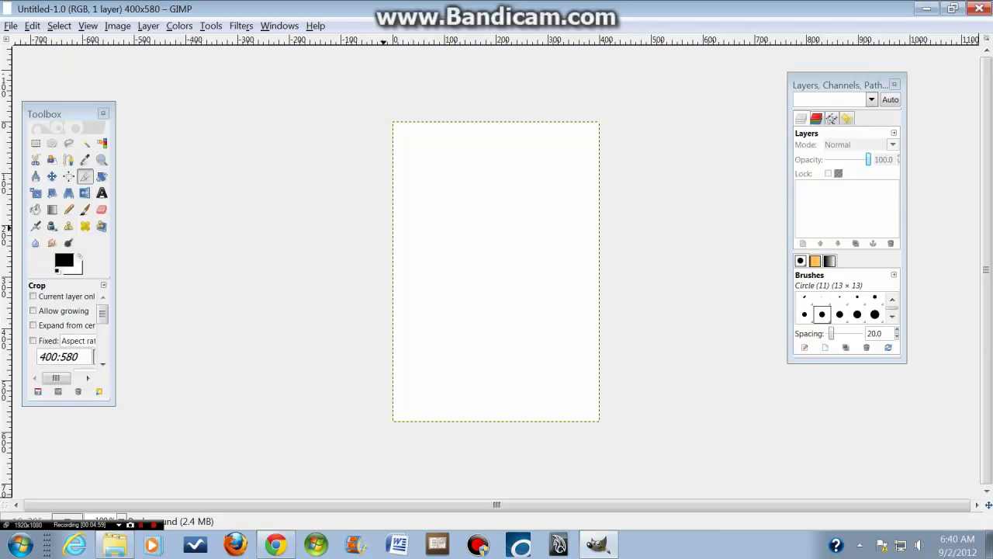
Open Token Title.xcf, Token Text.jpg and Token.jpg from the New Orica folder as separate images
left_click(11, 26)
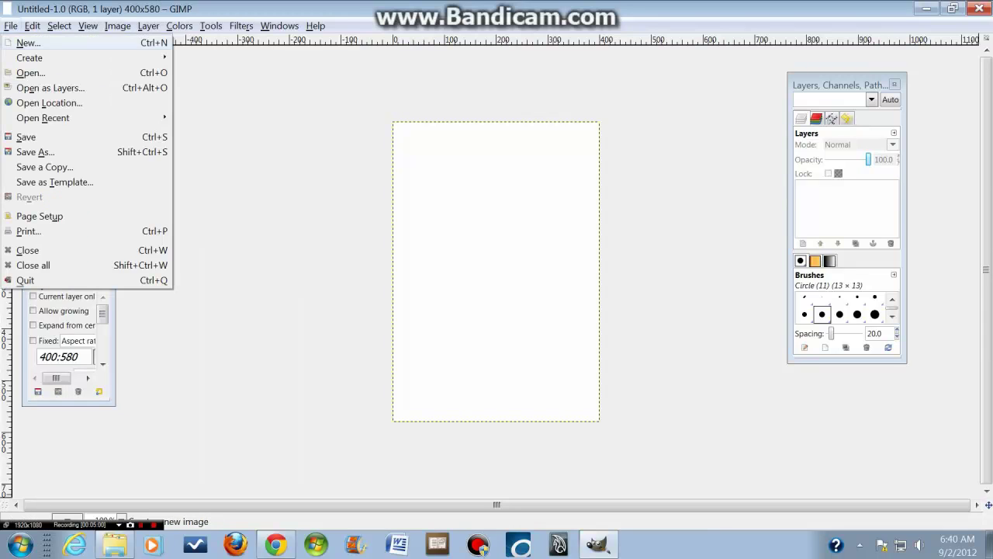
left_click(31, 72)
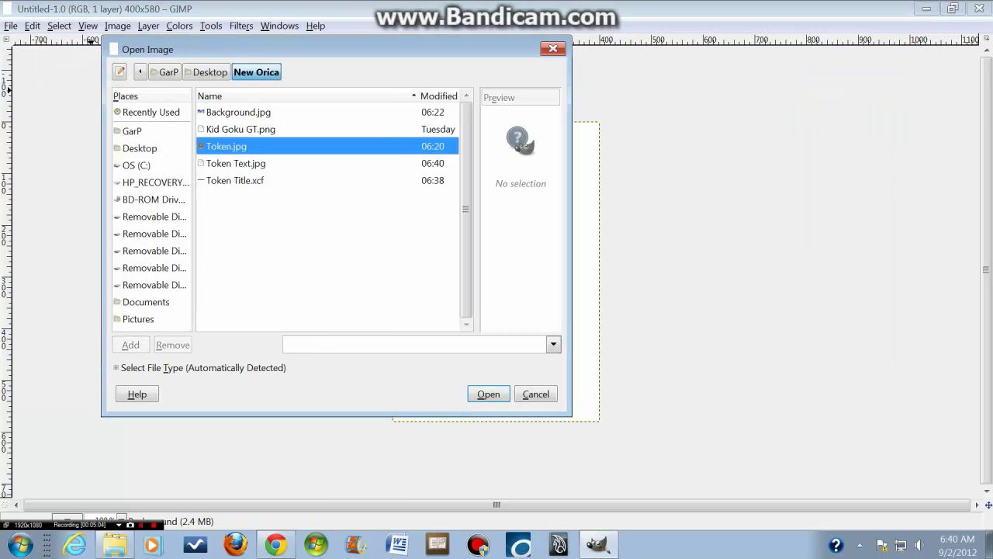
double_click(234, 180)
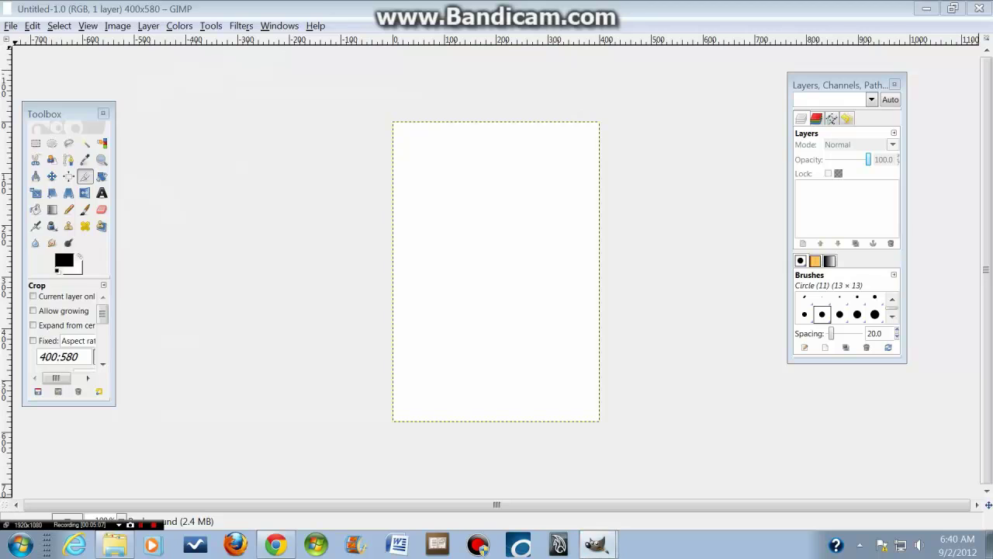
left_click(11, 26)
left_click(31, 72)
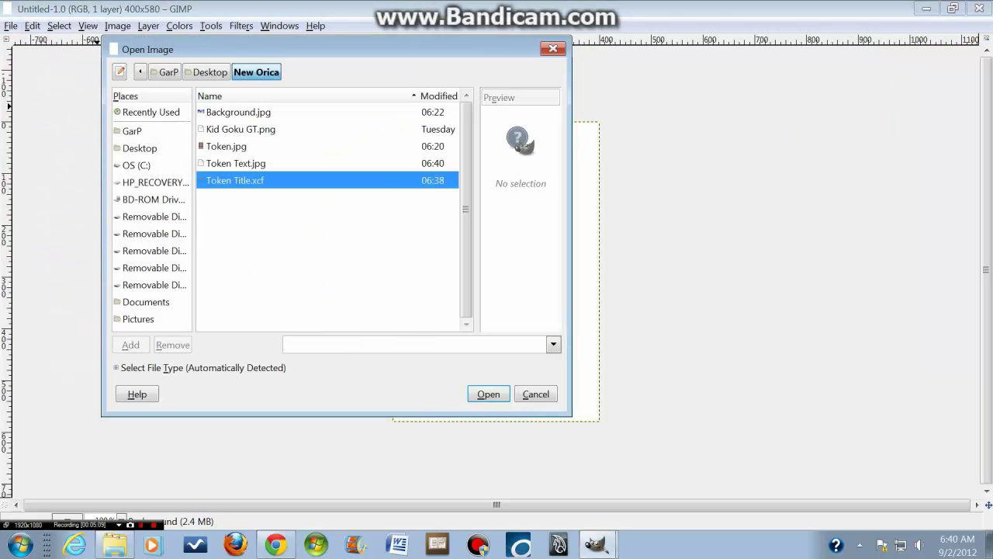
key("Up")
key("Return")
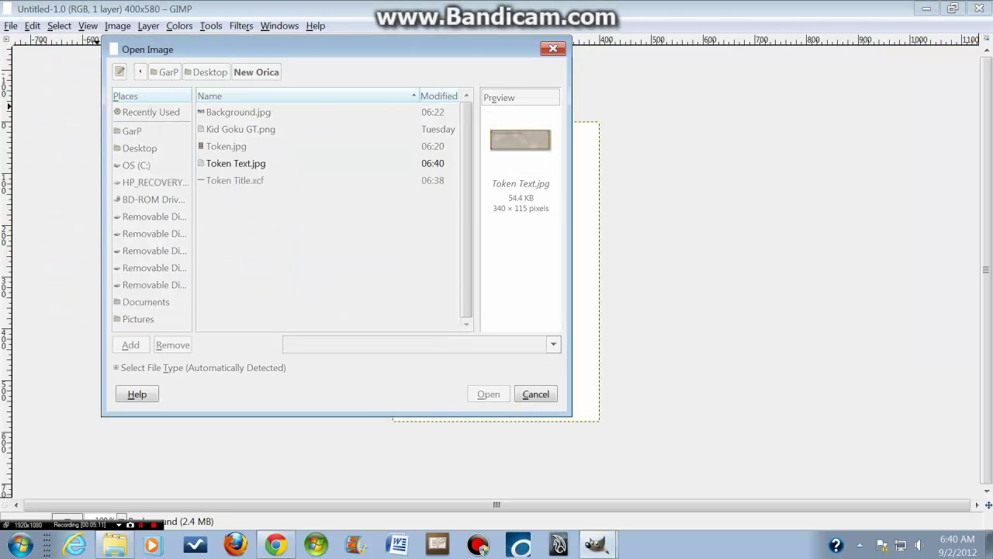
key("alt+f")
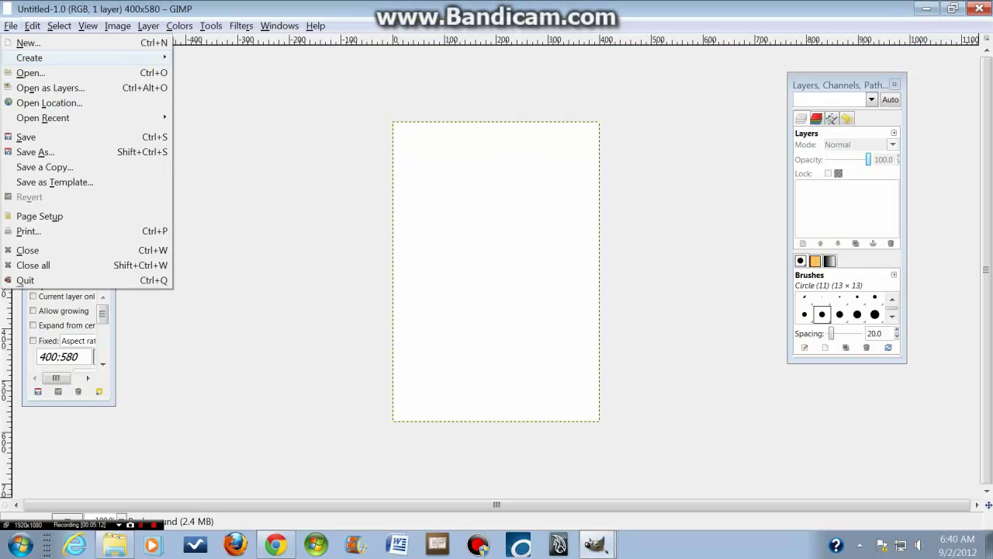
key("o")
key("Up")
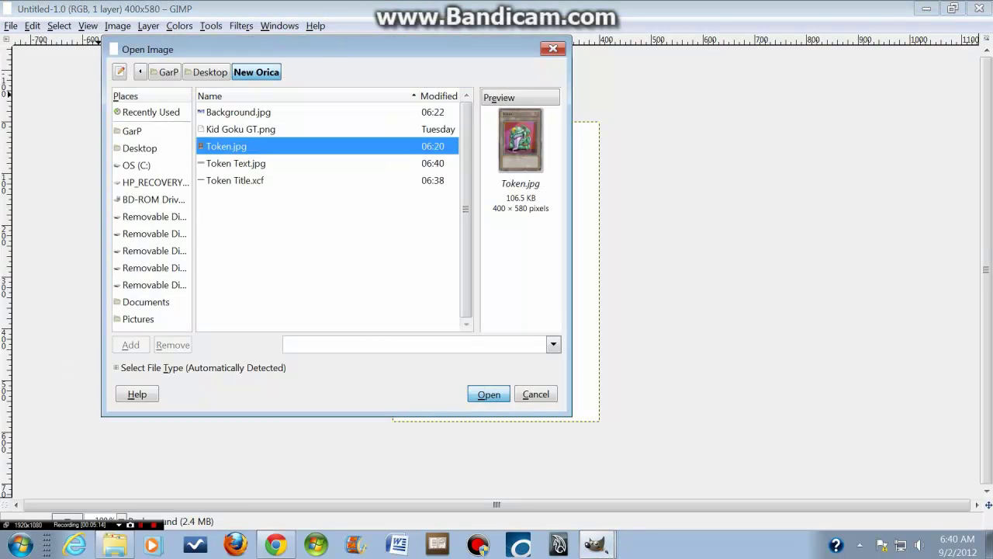
key("Return")
Copy the title bar from Token Title.xcf, close that image and paste the copy into the blank 400 × 580 image
left_click(596, 545)
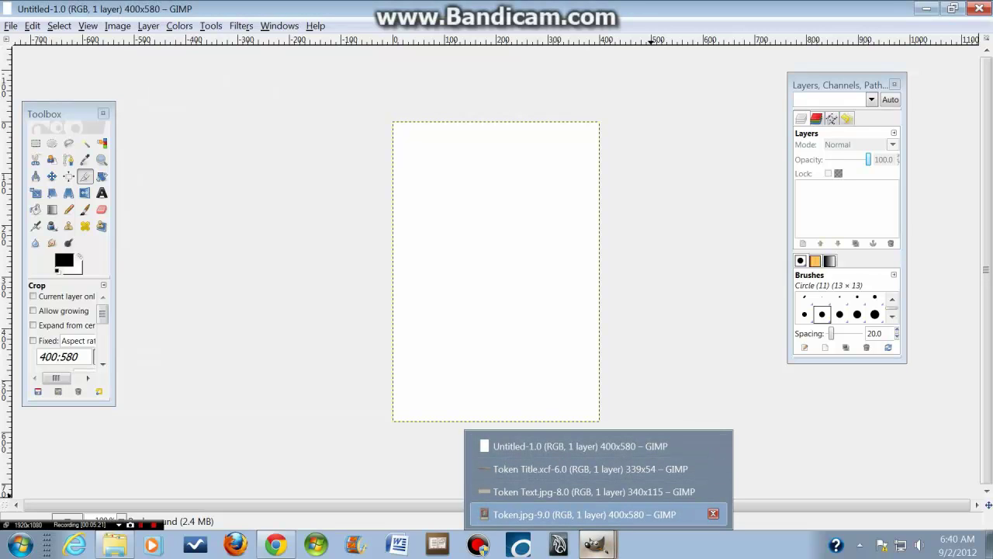
left_click(590, 468)
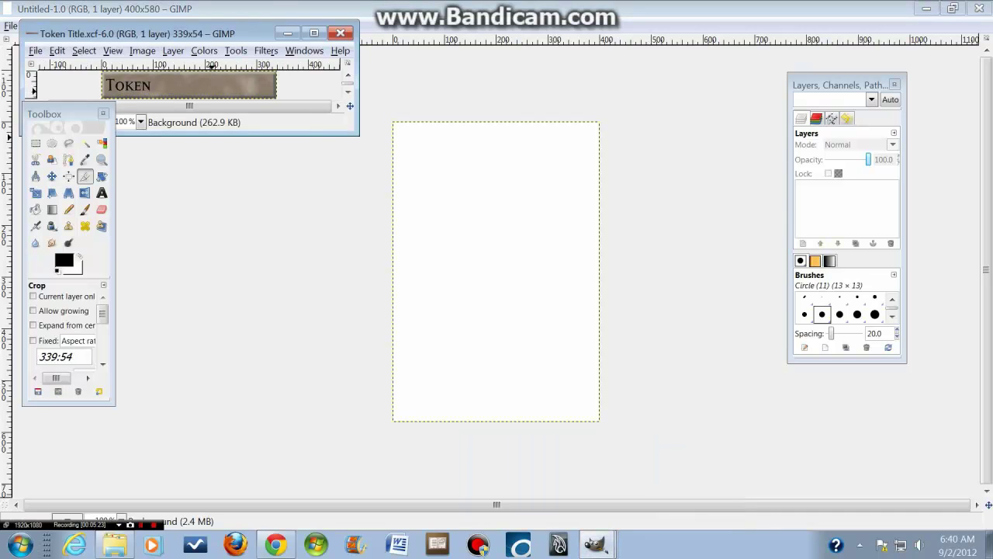
right_click(214, 81)
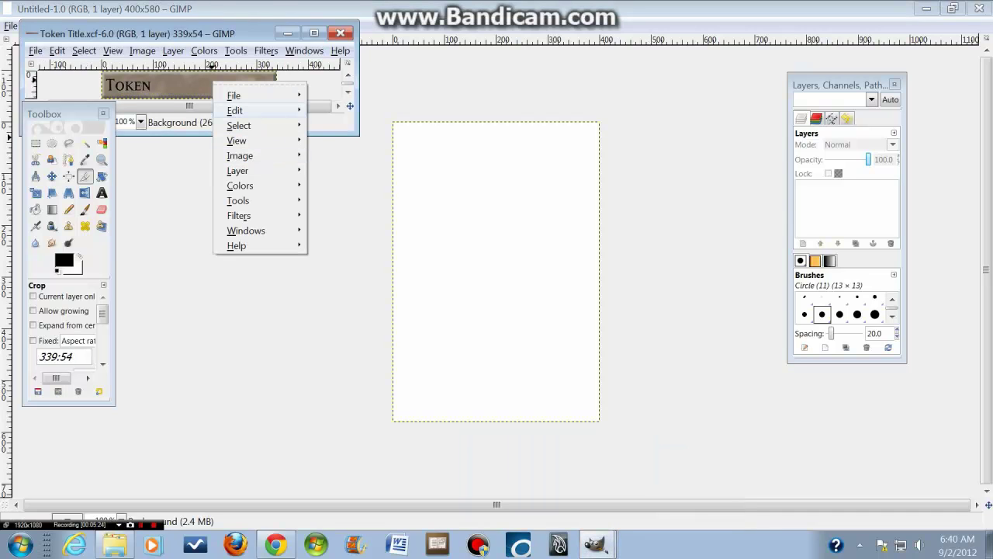
mouse_move(235, 110)
left_click(332, 195)
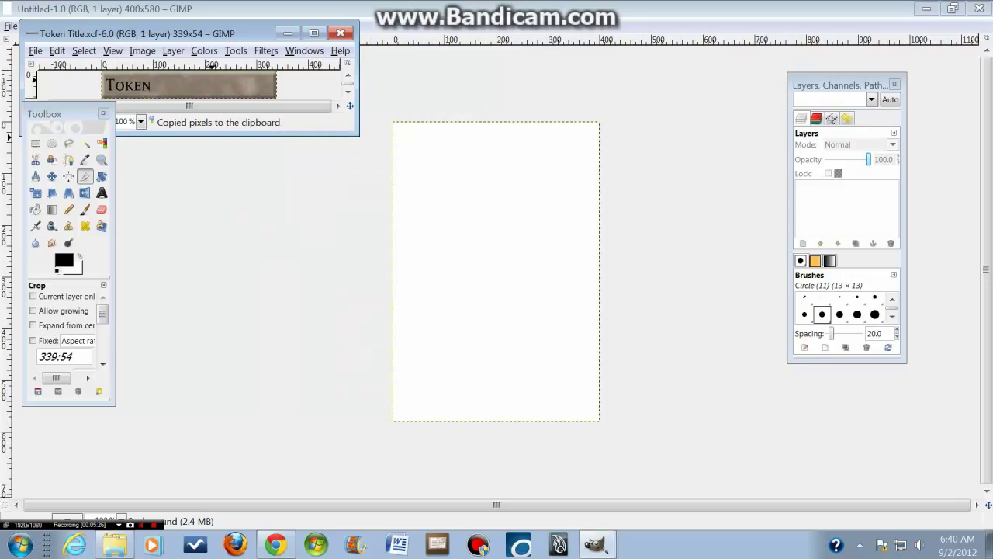
left_click(339, 32)
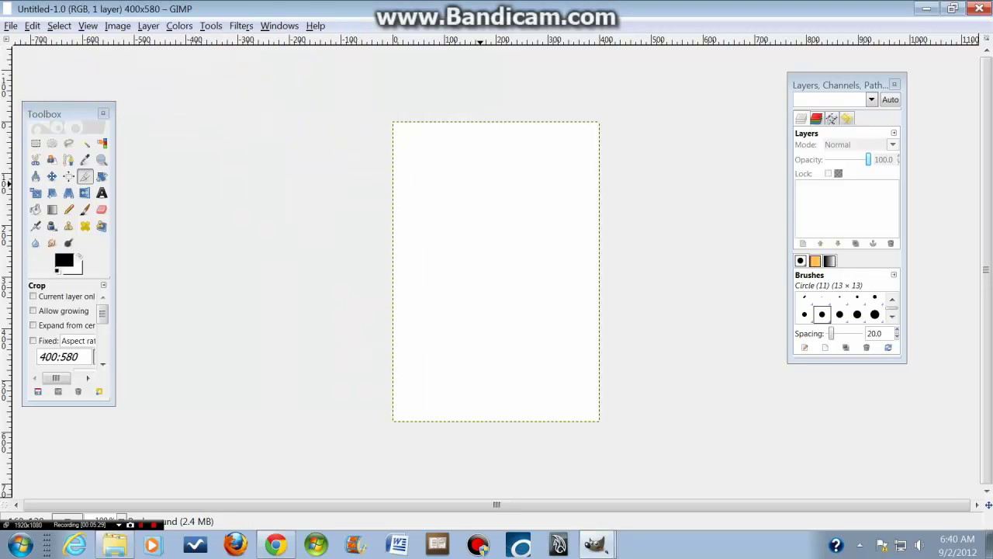
key("ctrl+v")
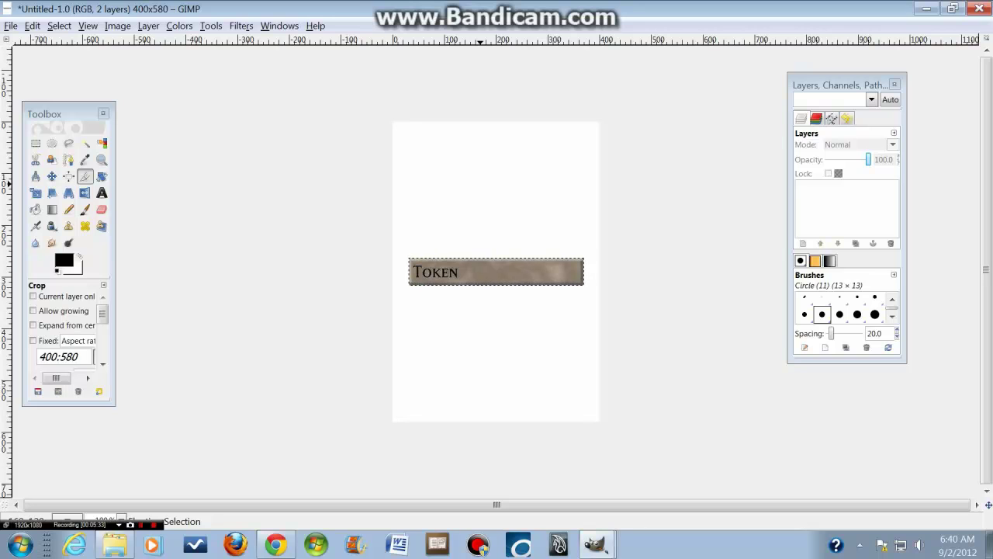
Move the pasted title bar straight up with the Move tool until it sits just below the blank canvas's top edge
left_click(52, 177)
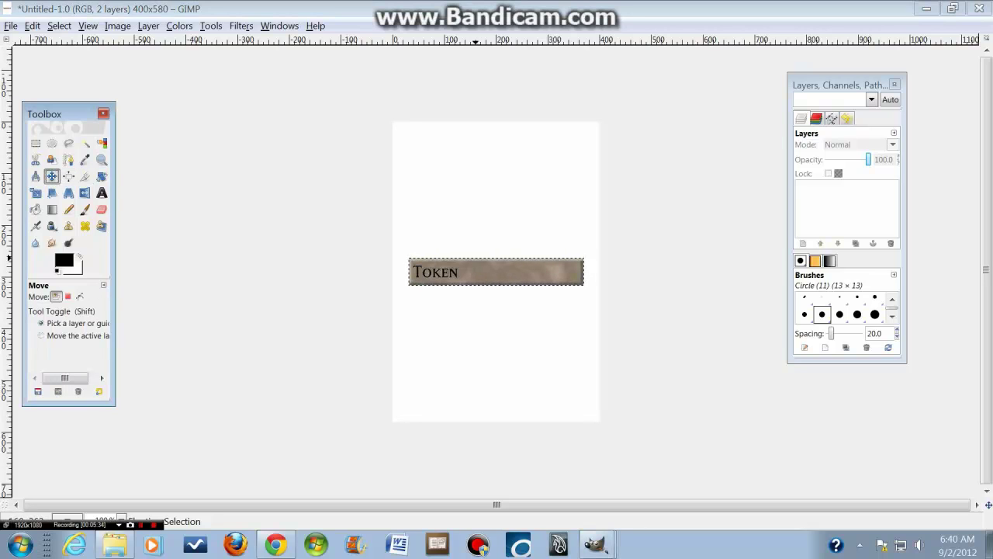
key("Up")
key("Up")
key("Up")
key("Up")
key("Up")
key("Up")
key("Up")
key("Up")
key("Up")
key("Up")
key("Up")
key("Up")
key("Up")
key("Up")
key("Up")
key("Up")
key("Up")
key("Up")
key("Up")
key("Up")
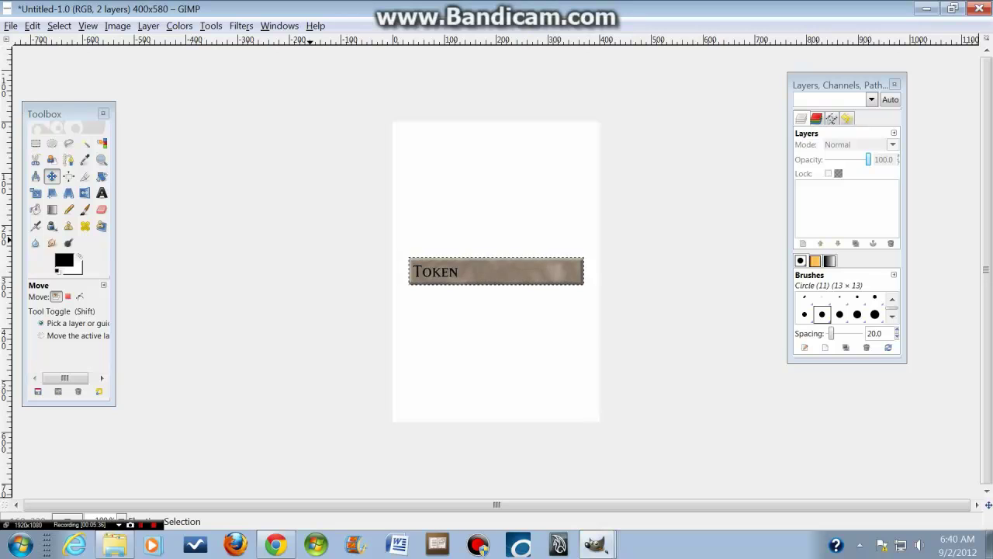
key("Up")
key("Up")
key("Up")
key("Up")
key("Up")
key("Up")
key("Up")
key("Up")
key("Up")
key("Up")
key("Up")
key("Up")
key("Up")
key("Up")
key("Up")
key("Up")
key("Up")
key("Up")
key("Up")
key("Up")
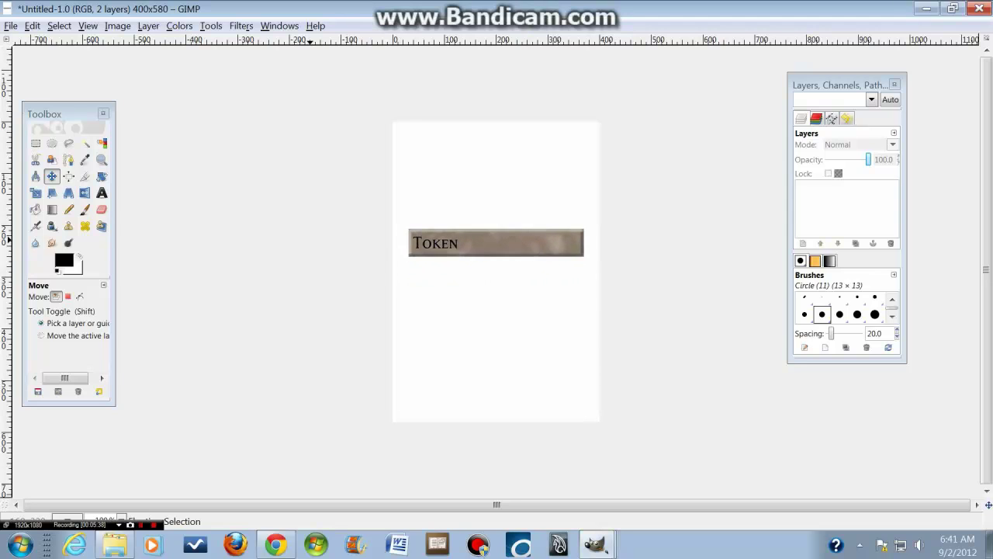
key("Up")
key("Up")
key("Up")
key("Up")
key("Up")
key("Up")
key("Up")
key("Up")
key("Up")
key("Up")
key("Up")
key("Up")
key("Up")
key("Up")
key("Up")
key("Up")
key("Up")
key("Up")
key("Up")
key("Up")
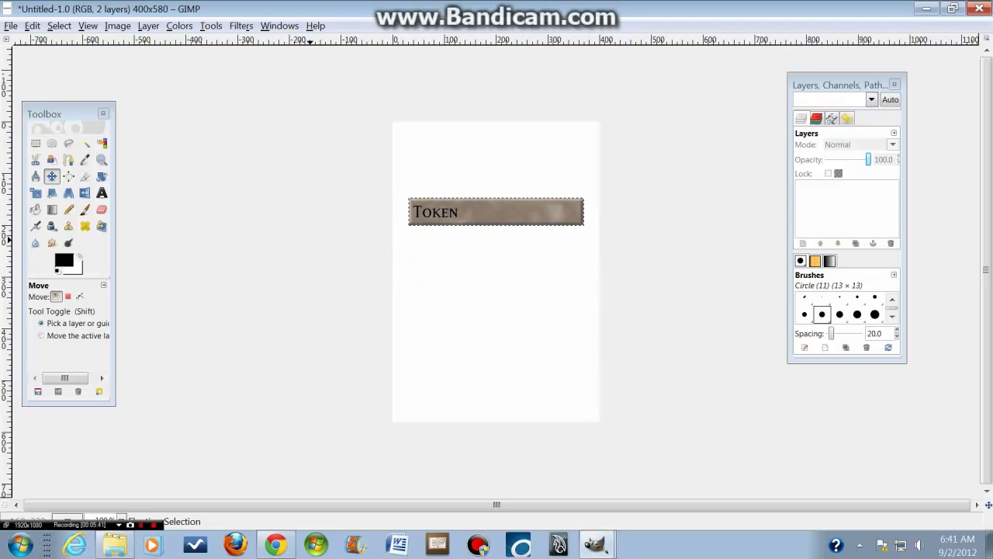
key("Up")
key("Up")
key("Up")
key("Up")
key("Up")
key("Up")
key("Up")
key("Up")
key("Up")
key("Up")
key("Up")
key("Up")
key("Up")
key("Up")
key("Up")
key("Up")
key("Up")
key("Up")
key("Up")
key("Up")
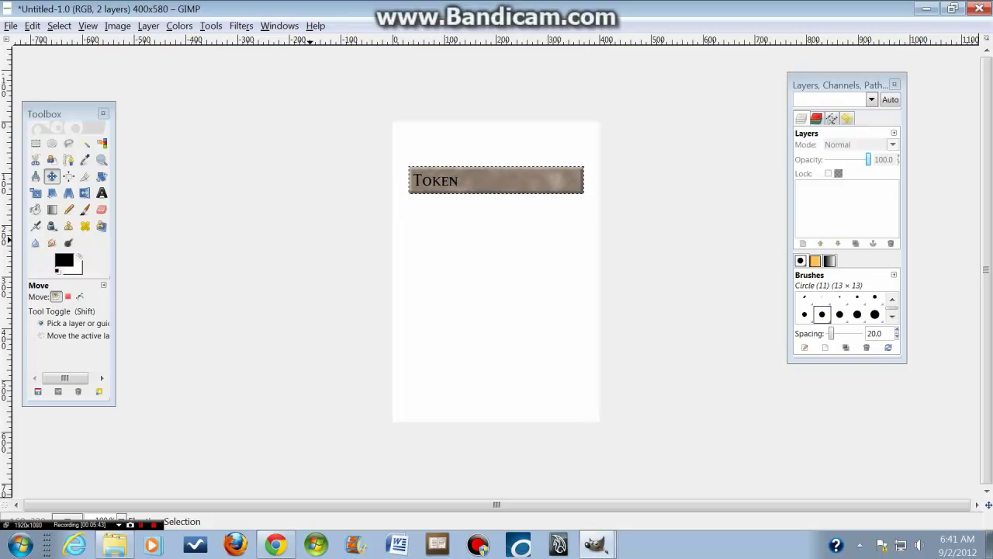
key("Up")
key("Up")
key("Up")
key("Up")
key("Up")
key("Up")
key("Up")
key("Up")
key("Up")
key("Up")
key("Up")
key("Up")
key("Up")
key("Up")
key("Up")
key("Up")
key("Up")
key("Up")
key("Up")
key("Up")
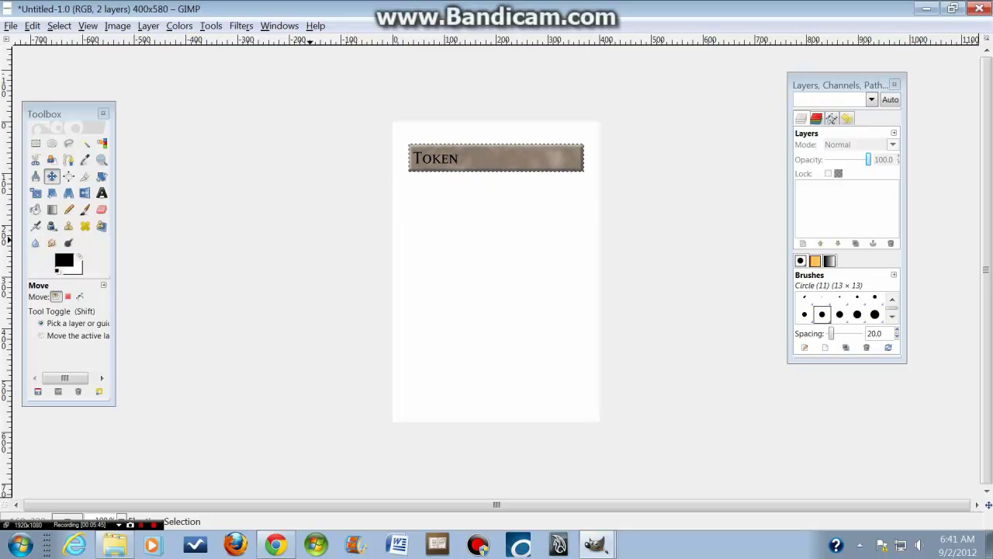
key("Up")
key("Up")
key("Up")
key("Up")
key("Up")
key("Up")
key("Up")
key("Up")
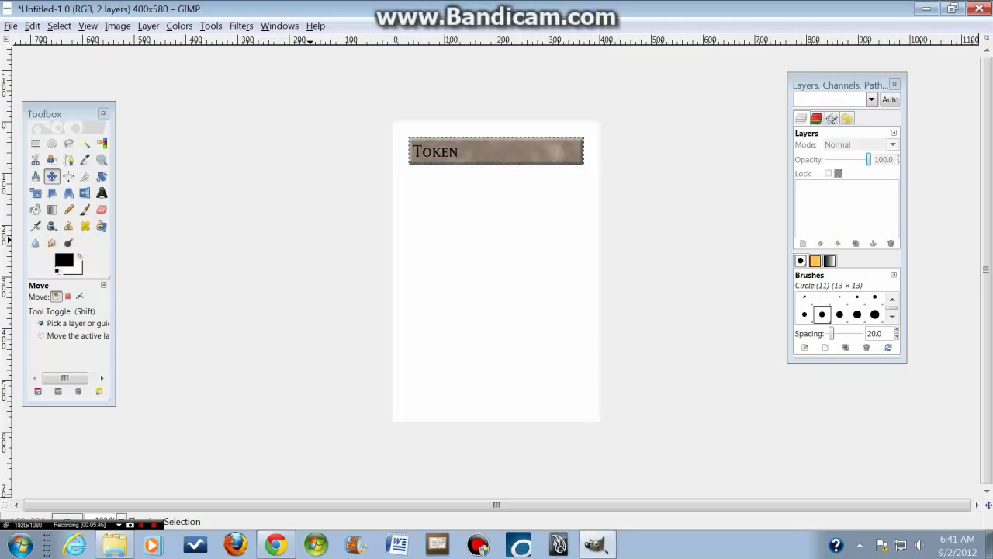
mouse_move(595, 544)
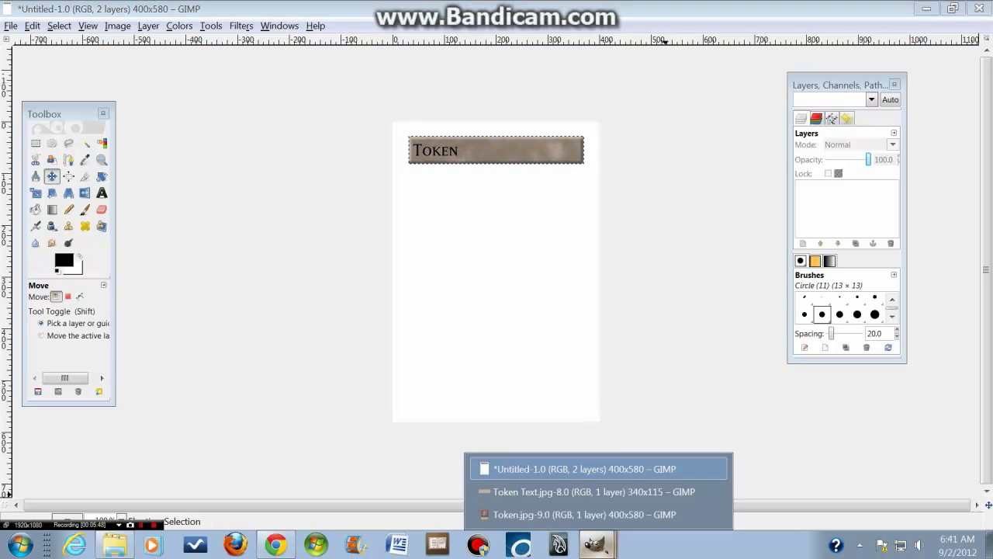
Maximize Token.jpg and compare the title bar's placement in the 400 × 580 image with the original card's title bar
left_click(578, 513)
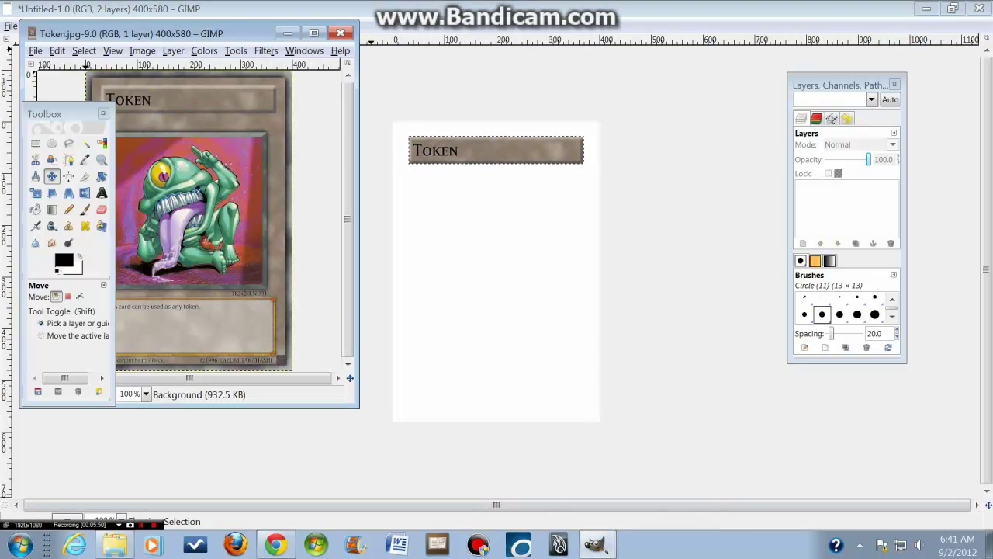
left_click(314, 33)
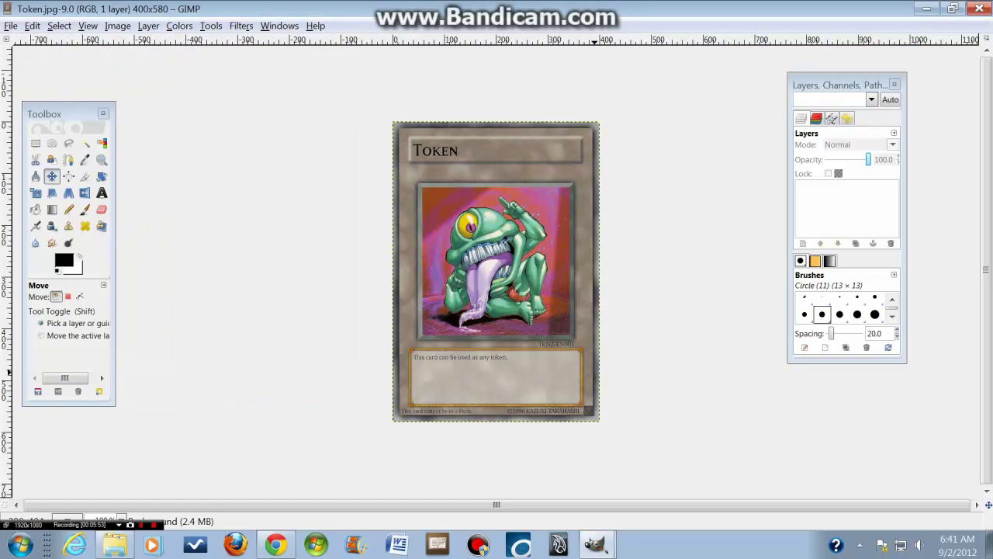
mouse_move(595, 545)
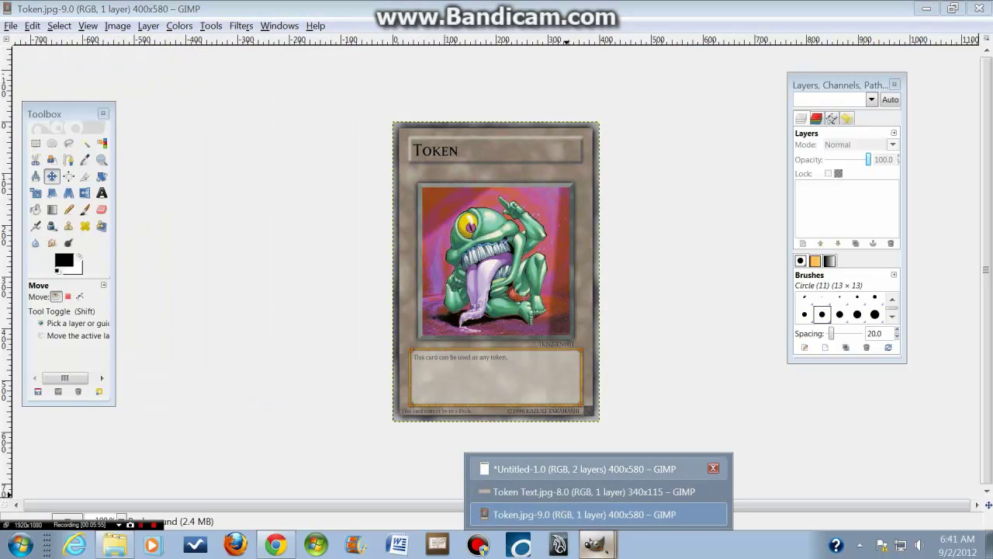
left_click(582, 469)
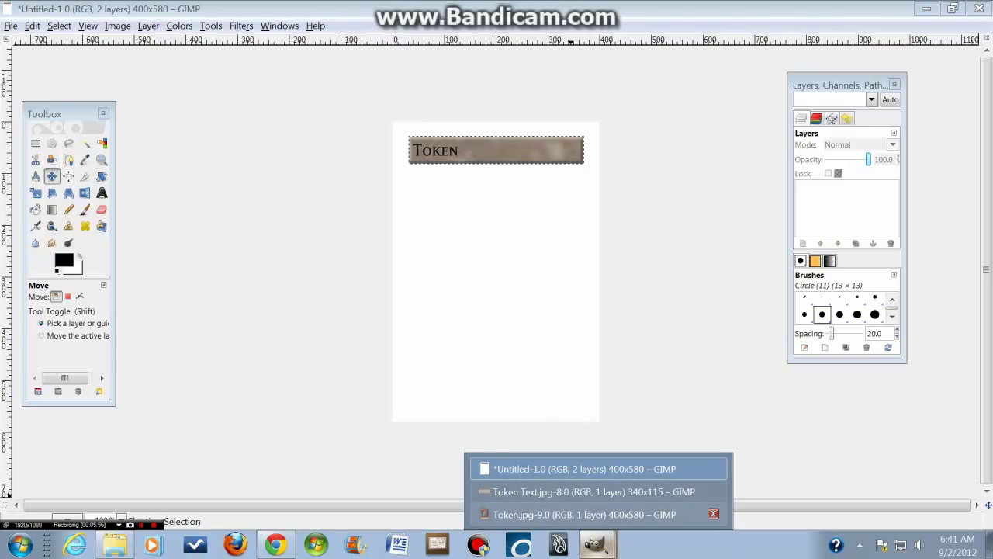
left_click(473, 514)
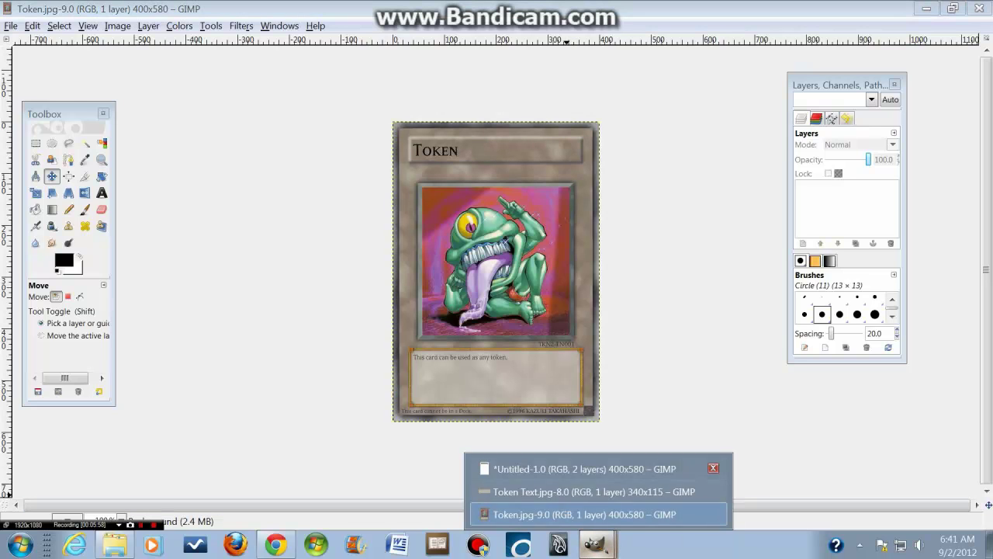
left_click(582, 469)
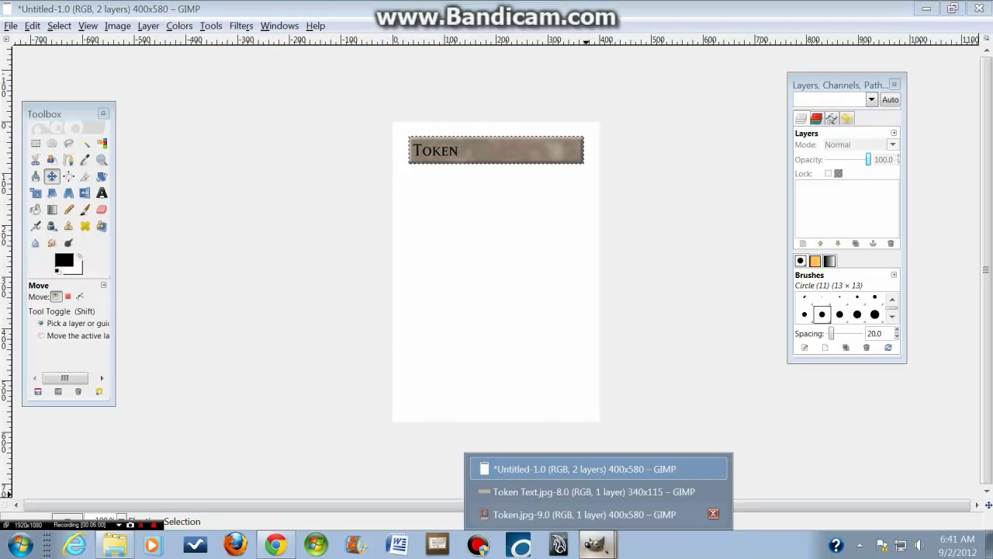
left_click(582, 514)
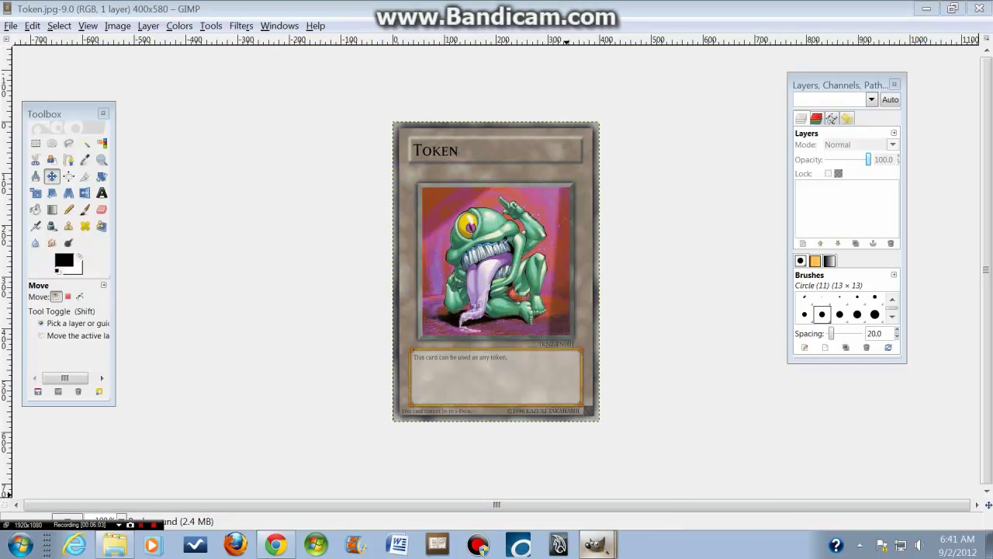
mouse_move(595, 544)
left_click(582, 469)
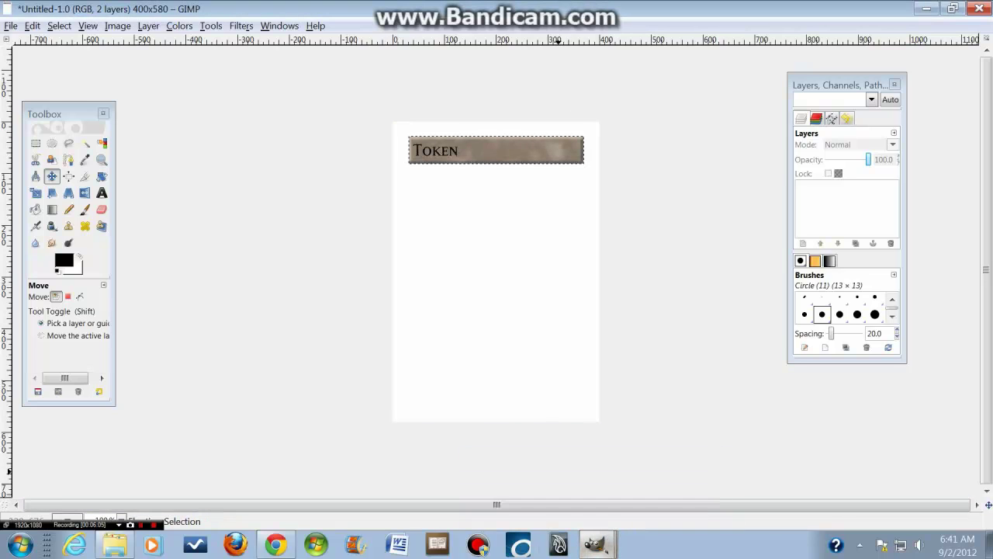
mouse_move(595, 545)
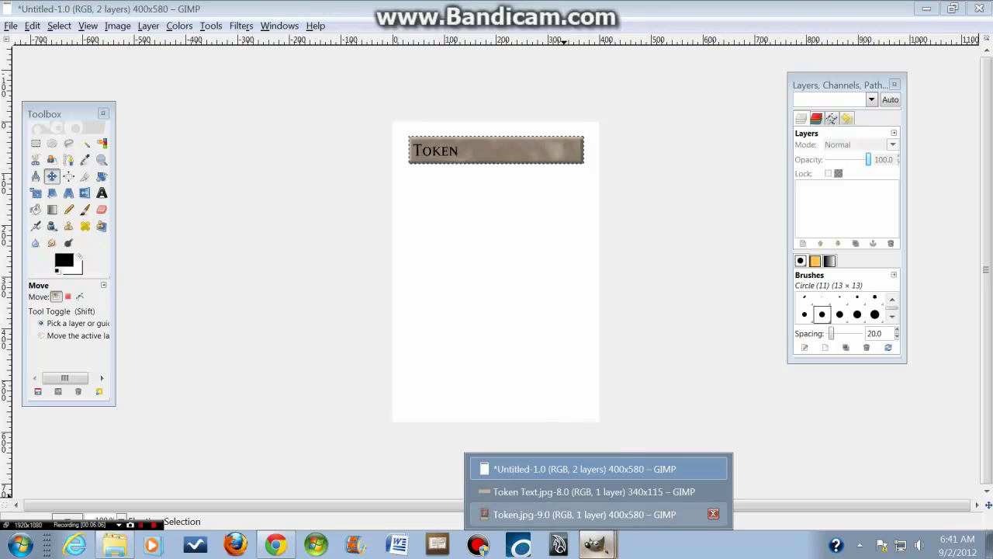
left_click(582, 513)
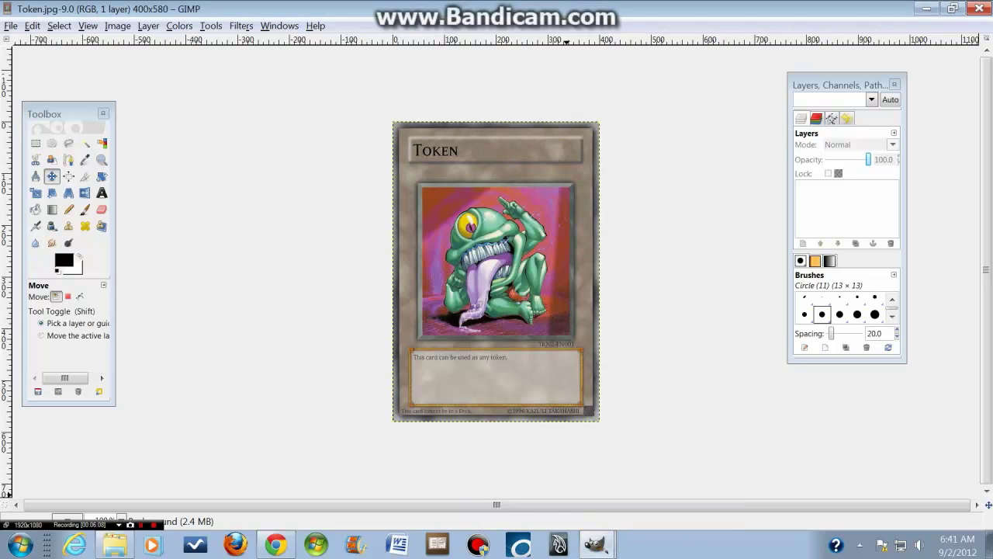
Copy the description box from Token Text.jpg, anchor the title bar in the 400 × 580 image and paste the box there
mouse_move(596, 545)
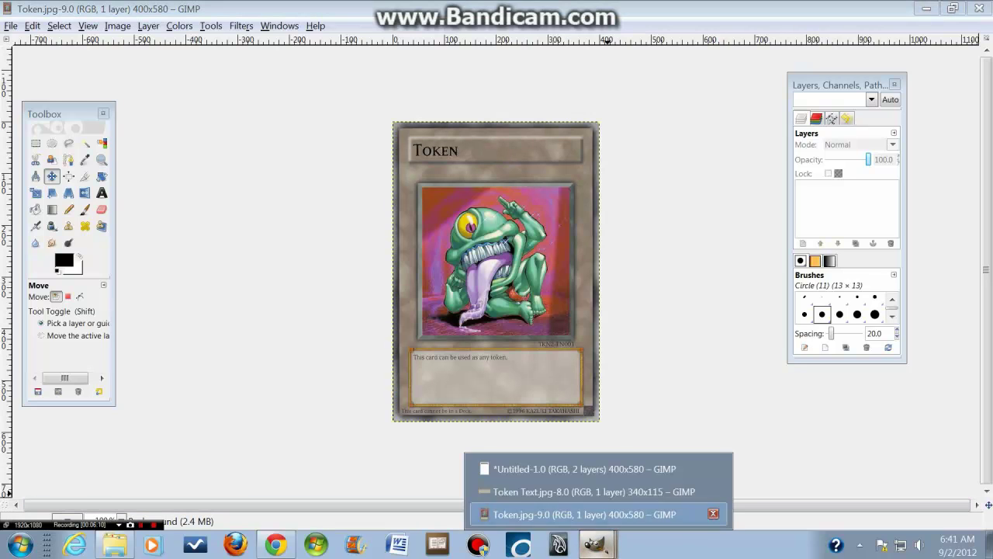
left_click(594, 491)
right_click(229, 133)
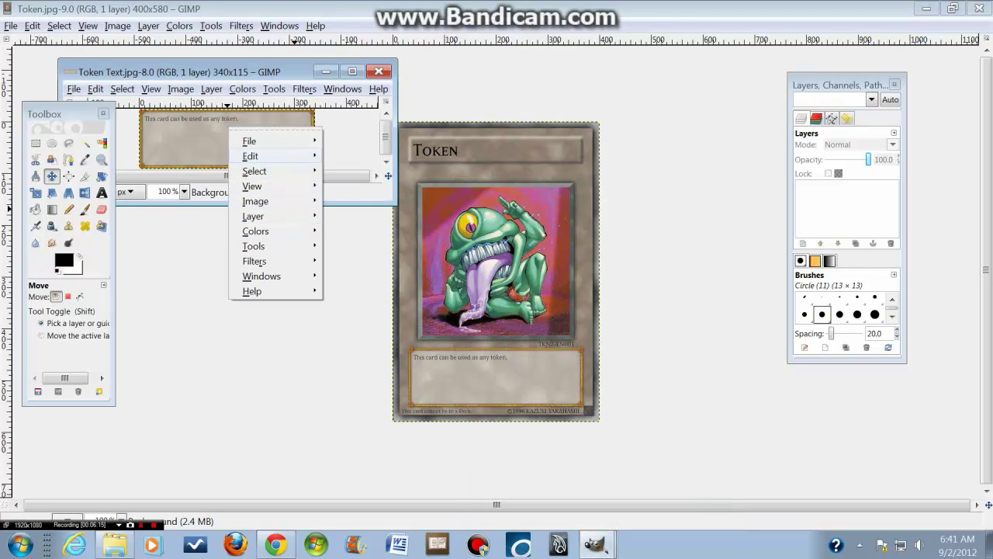
mouse_move(257, 156)
left_click(348, 241)
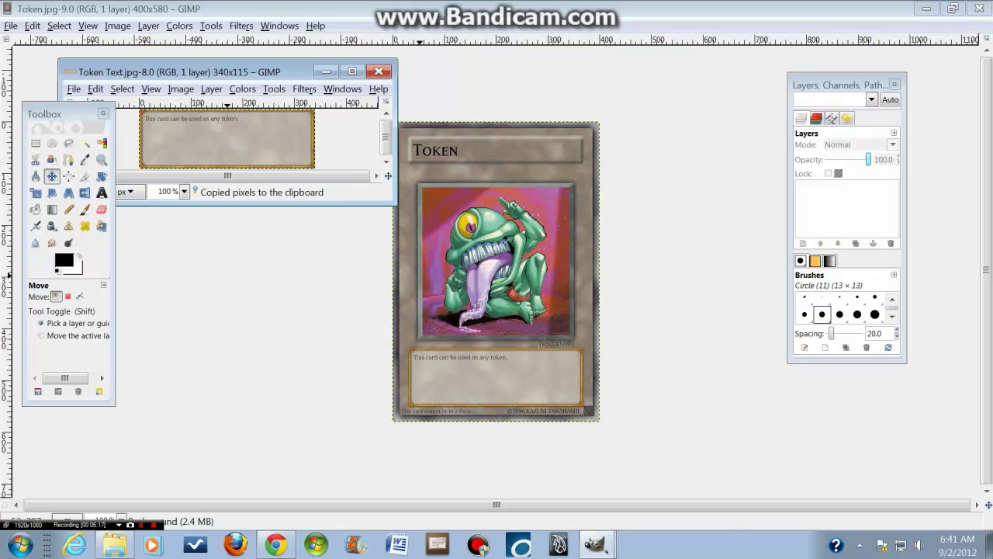
left_click(595, 545)
left_click(582, 468)
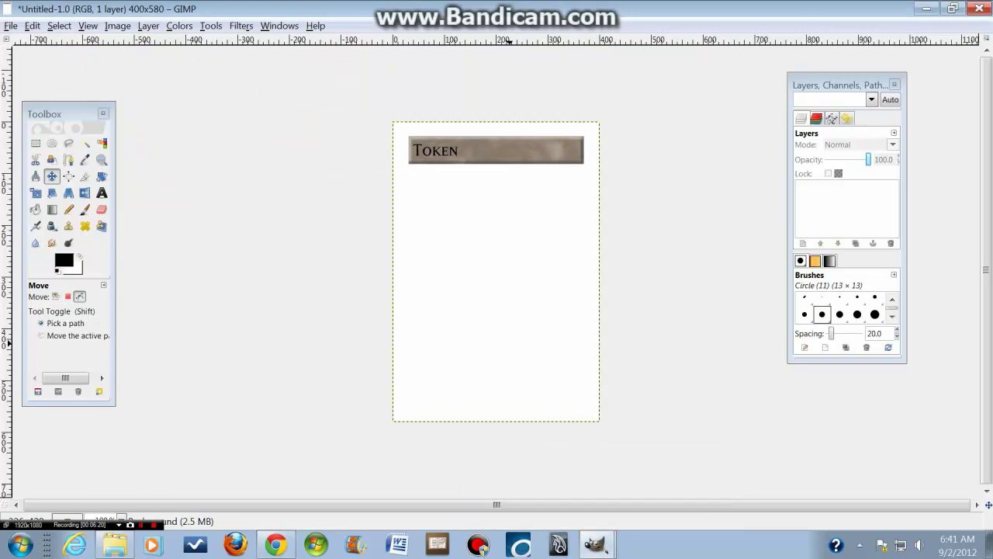
key("ctrl+v")
Move the pasted description box straight down with the Move tool until it sits just above the canvas's bottom edge
key("Down")
key("Down")
key("Down")
key("Down")
key("Down")
key("Down")
key("Down")
key("Down")
key("Down")
key("Down")
key("Down")
key("Down")
key("Down")
key("Down")
key("Down")
key("Down")
key("Down")
key("Down")
key("Down")
key("Down")
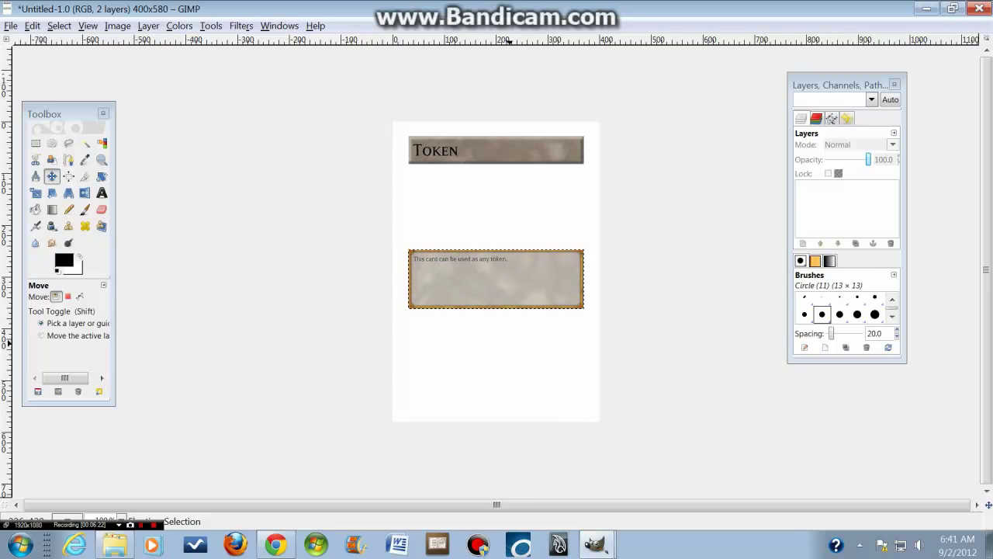
key("Down")
key("Down")
key("Down")
key("Down")
key("Down")
key("Down")
key("Down")
key("Down")
key("Down")
key("Down")
key("Down")
key("Down")
key("Down")
key("Down")
key("Down")
key("Down")
key("Down")
key("Down")
key("Down")
key("Down")
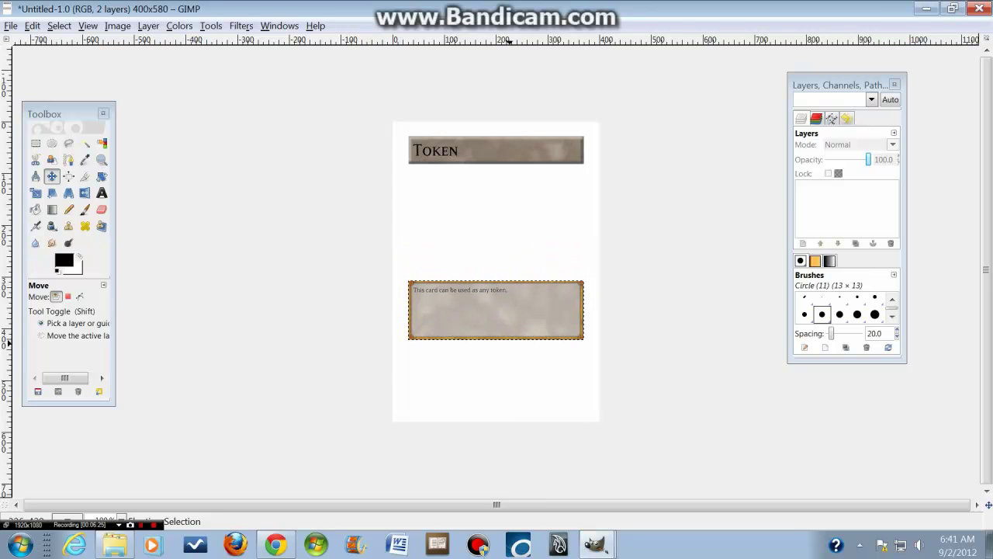
key("Down")
key("Down")
key("Down")
key("Down")
key("Down")
key("Down")
key("Down")
key("Down")
key("Down")
key("Down")
key("Down")
key("Down")
key("Down")
key("Down")
key("Down")
key("Down")
key("Down")
key("Down")
key("Down")
key("Down")
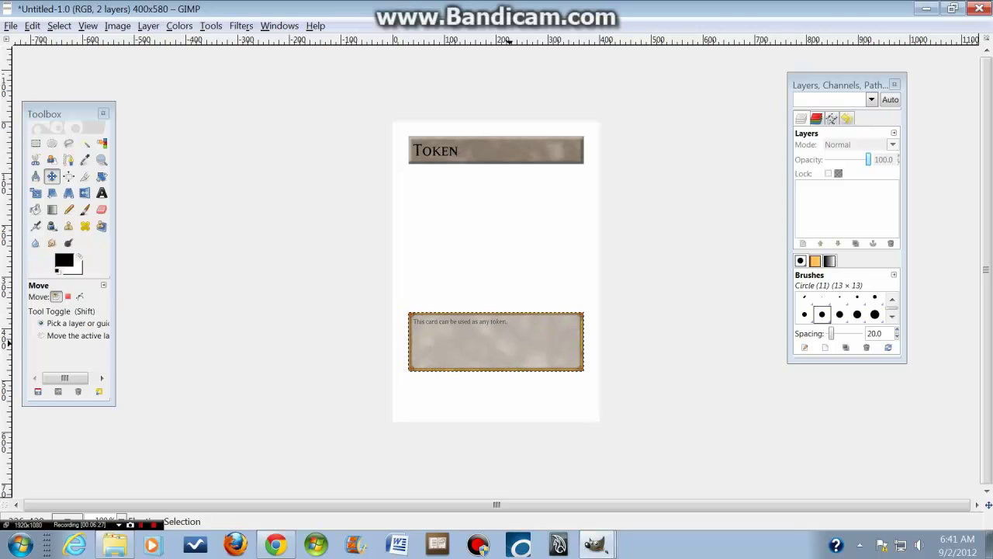
key("Down")
key("Down")
key("Down")
key("Down")
key("Down")
key("Down")
key("Down")
key("Down")
key("Down")
key("Down")
key("Down")
key("Down")
key("Down")
key("Down")
key("Down")
key("Down")
key("Down")
key("Down")
key("Down")
key("Down")
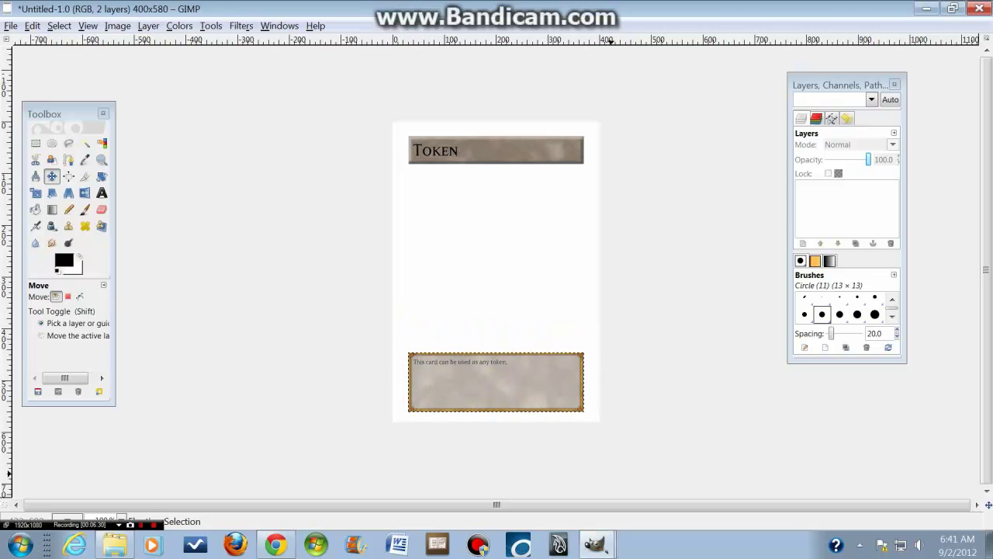
Check the original card in Token.jpg for the description box's position and close the Token Text.jpg image
mouse_move(599, 545)
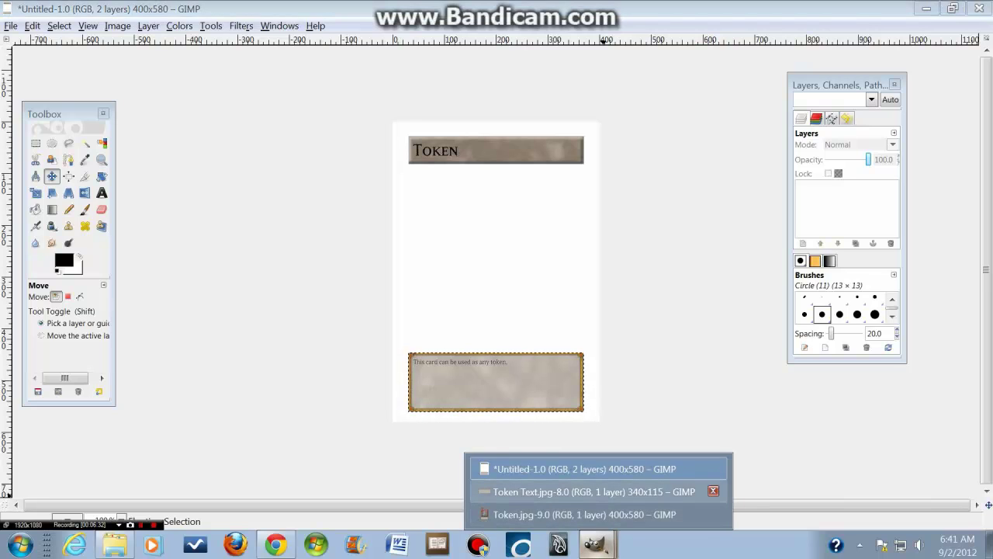
left_click(584, 514)
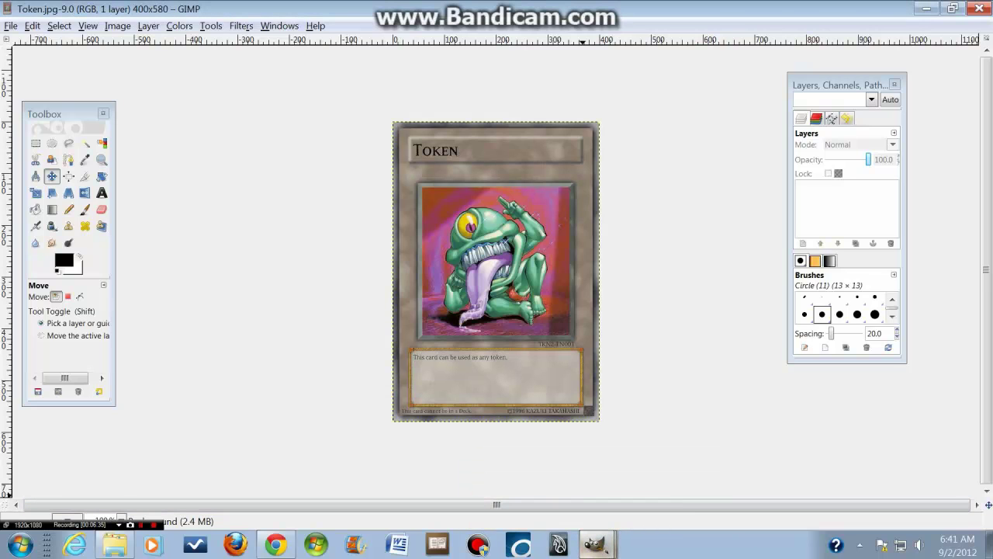
mouse_move(595, 545)
left_click(584, 490)
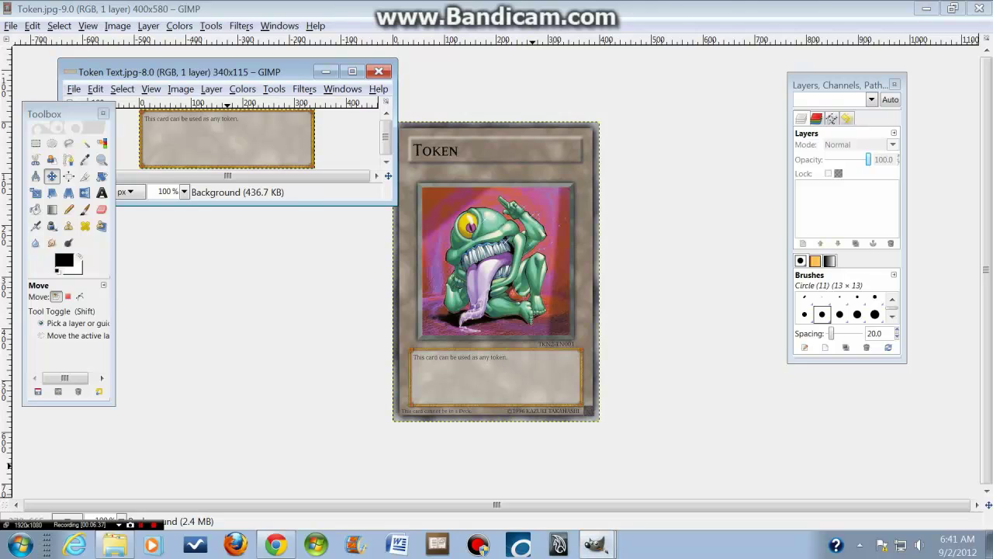
left_click(379, 71)
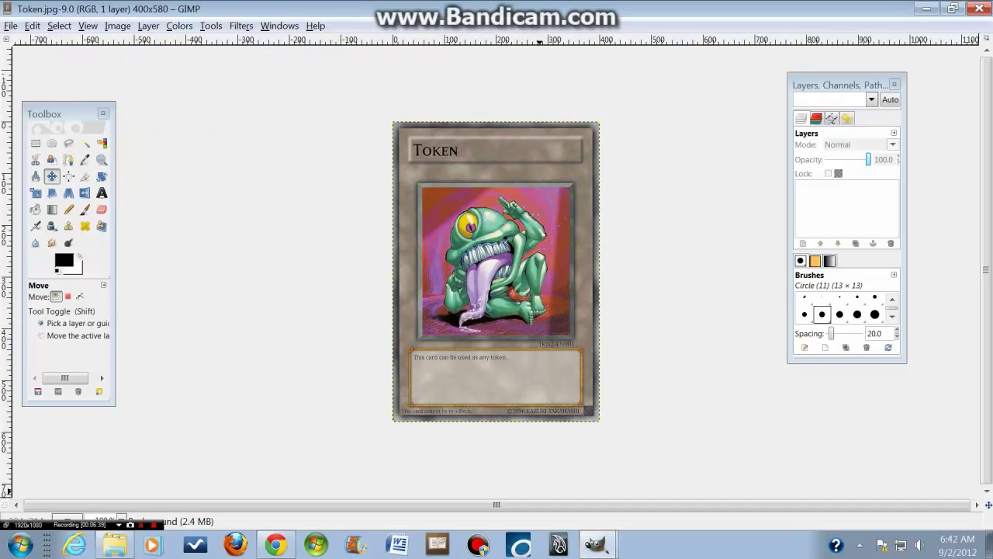
Nudge the description box up in small amounts, comparing with Token.jpg, until it lines up with the original card's text box
mouse_move(596, 545)
left_click(598, 487)
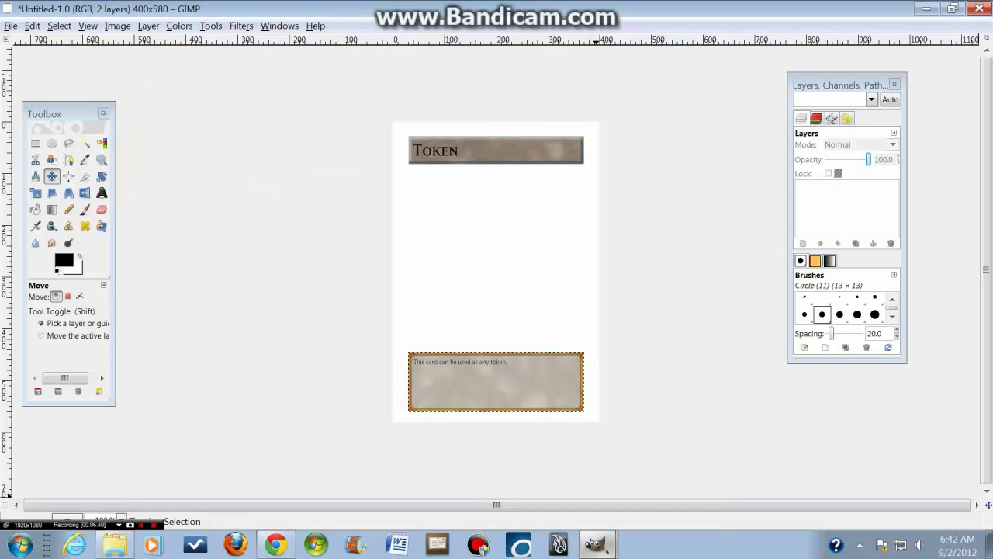
left_click(598, 515)
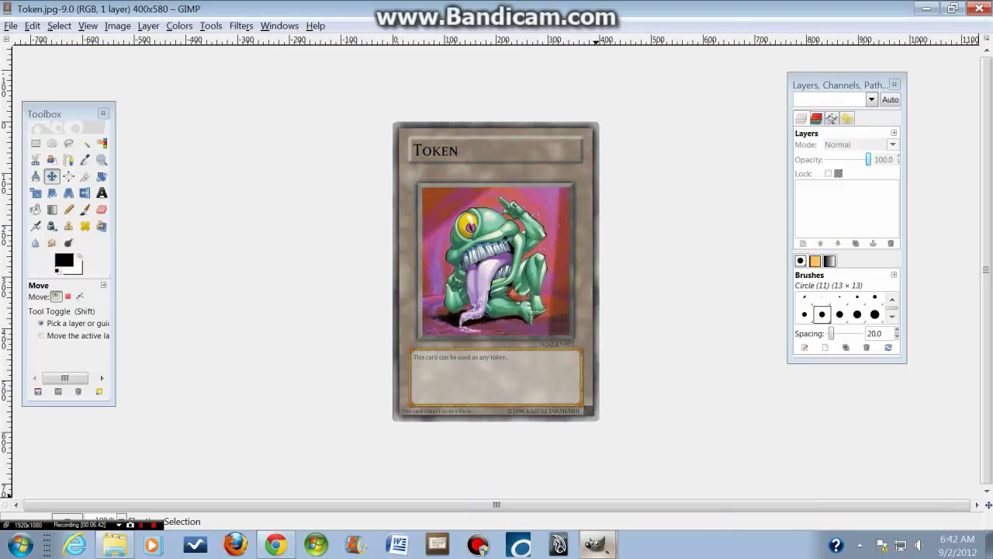
mouse_move(595, 545)
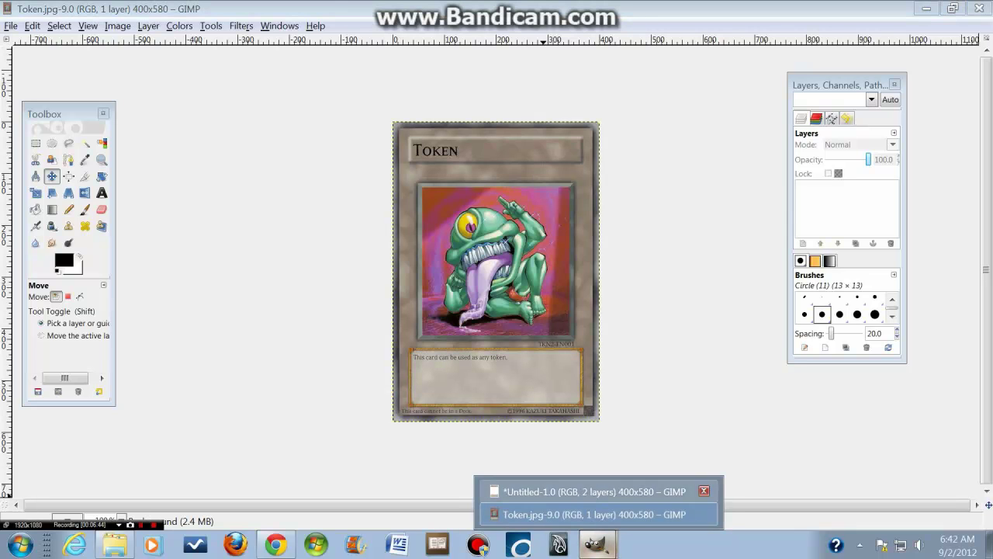
left_click(594, 491)
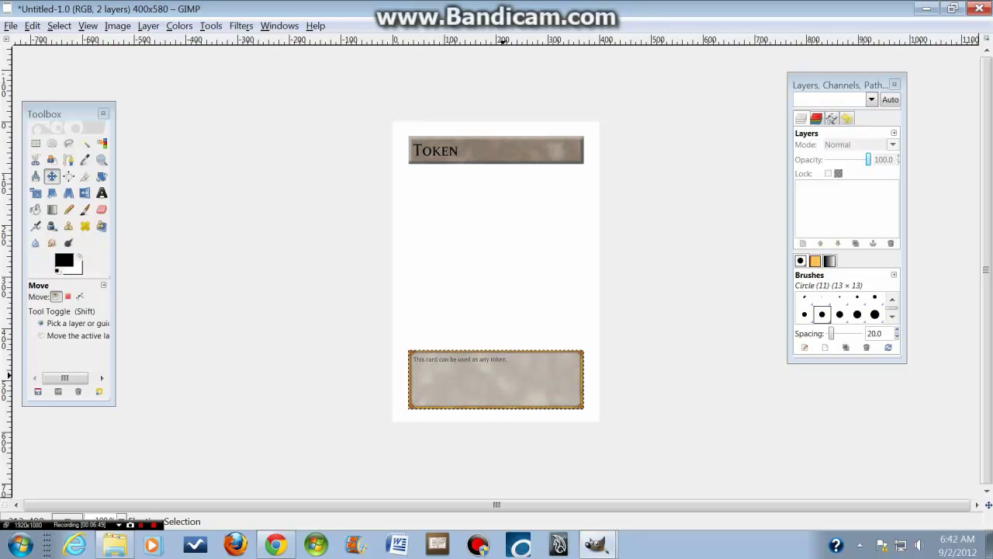
mouse_move(595, 545)
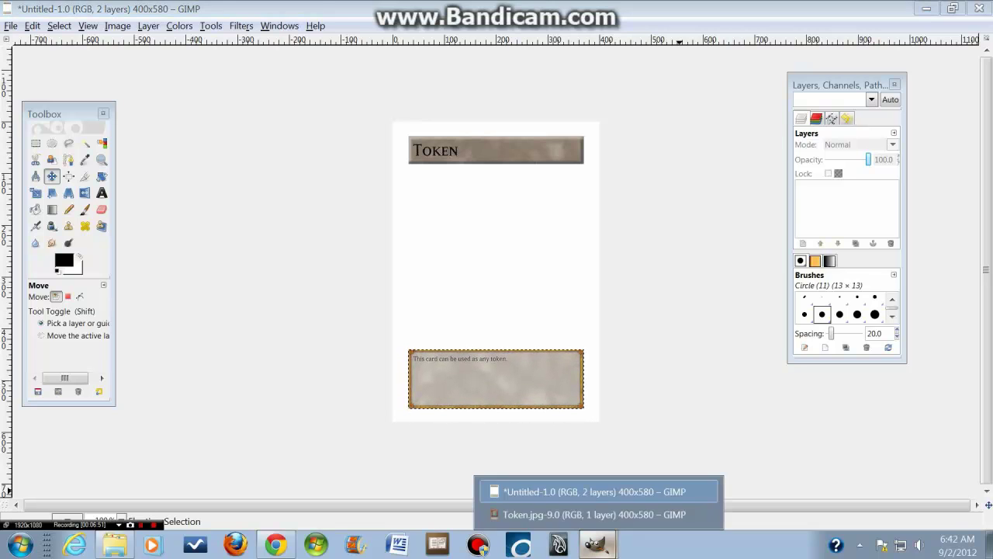
left_click(590, 511)
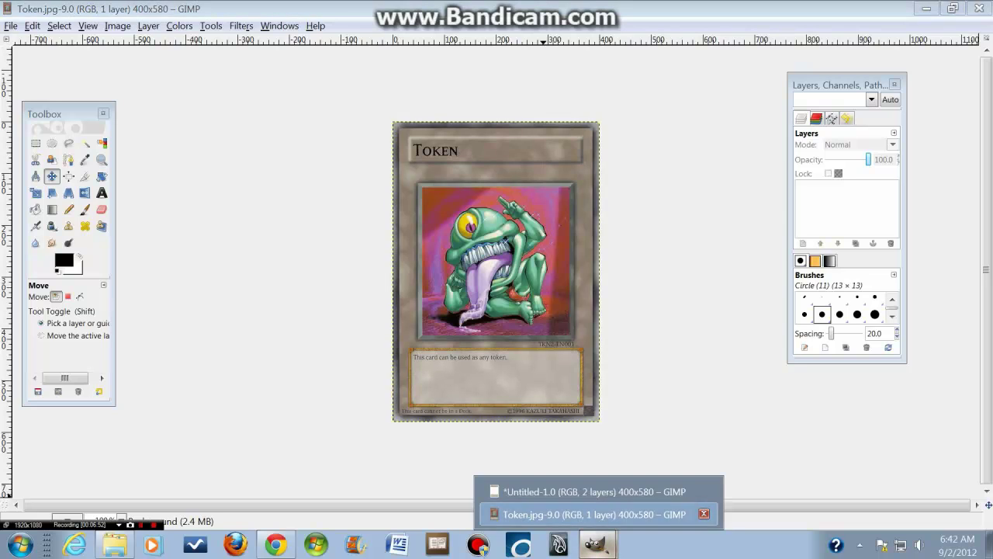
left_click(589, 489)
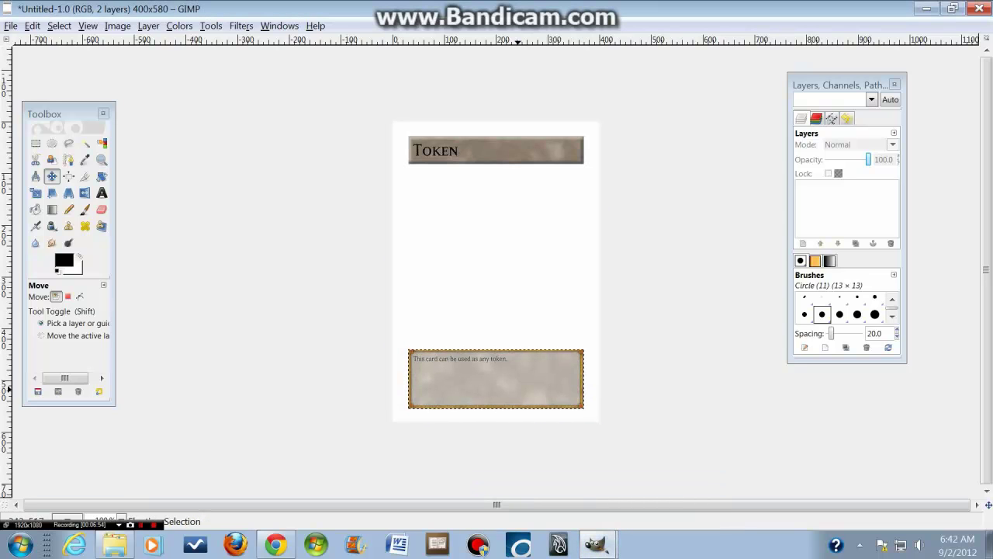
mouse_move(595, 545)
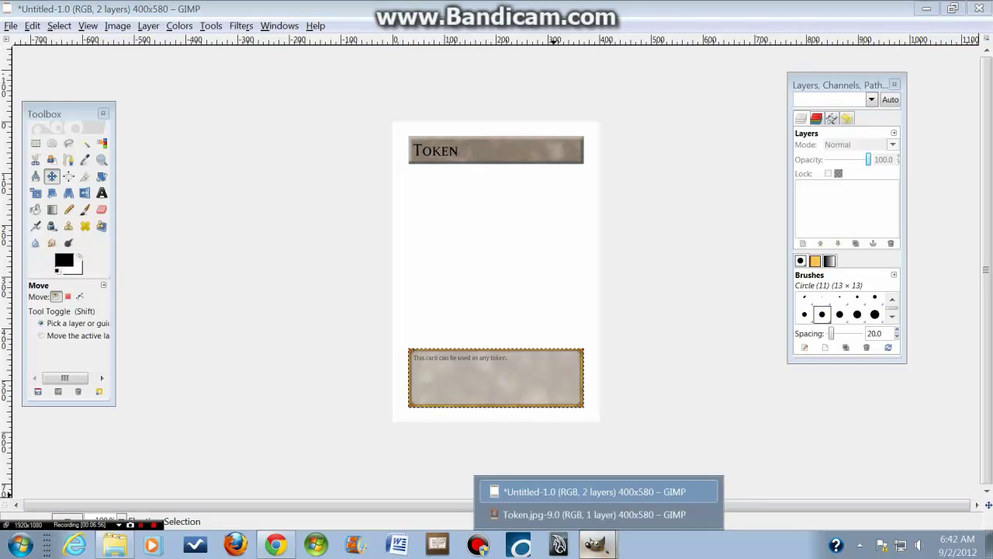
left_click(590, 511)
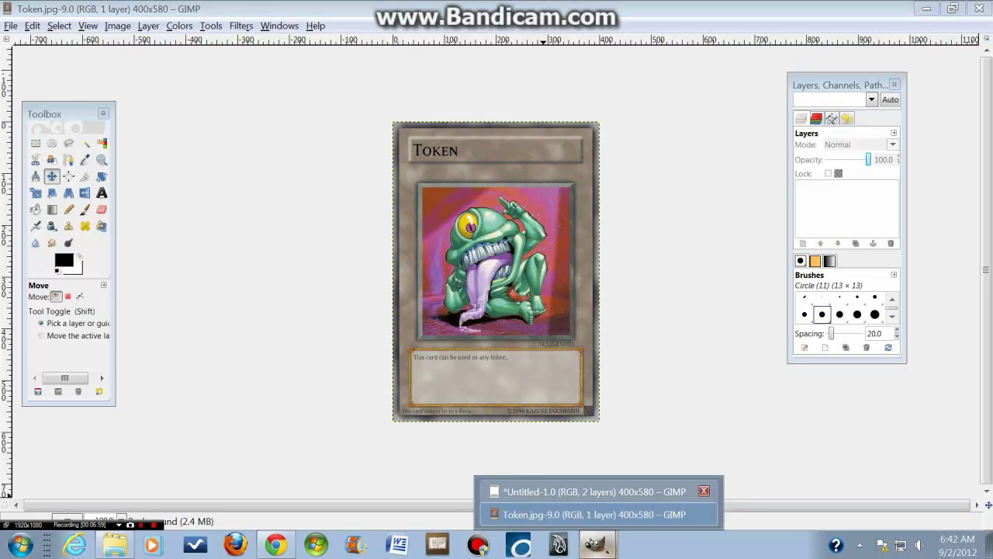
left_click(589, 489)
left_click(590, 508)
left_click(590, 485)
key("Up")
key("Up")
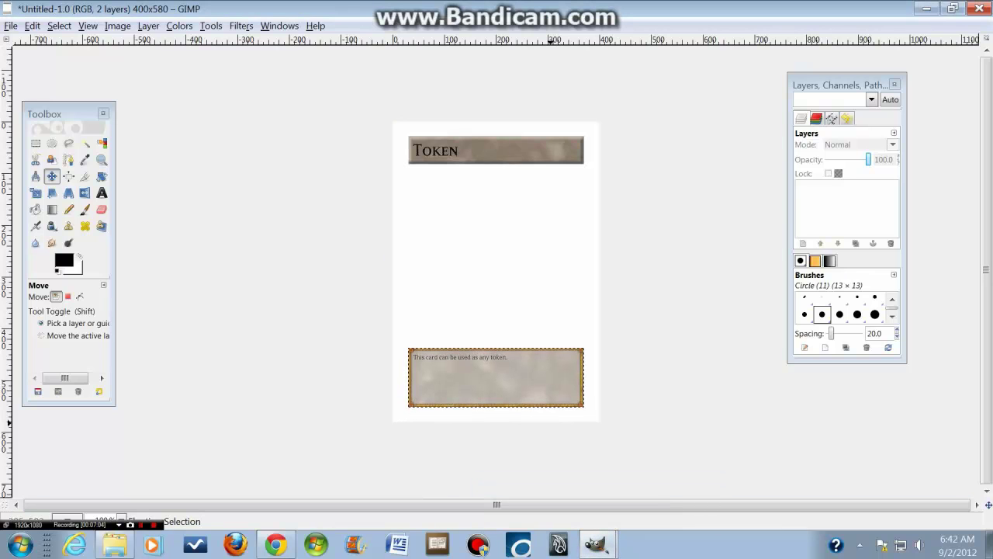
Compare the placement of the title bar and description box once more with the original card in Token.jpg
mouse_move(595, 544)
left_click(589, 515)
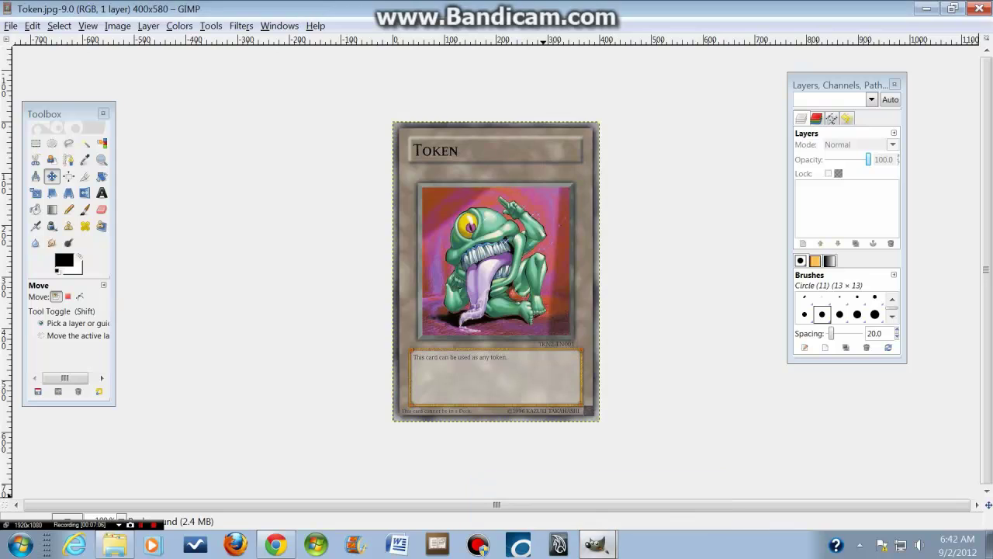
left_click(589, 491)
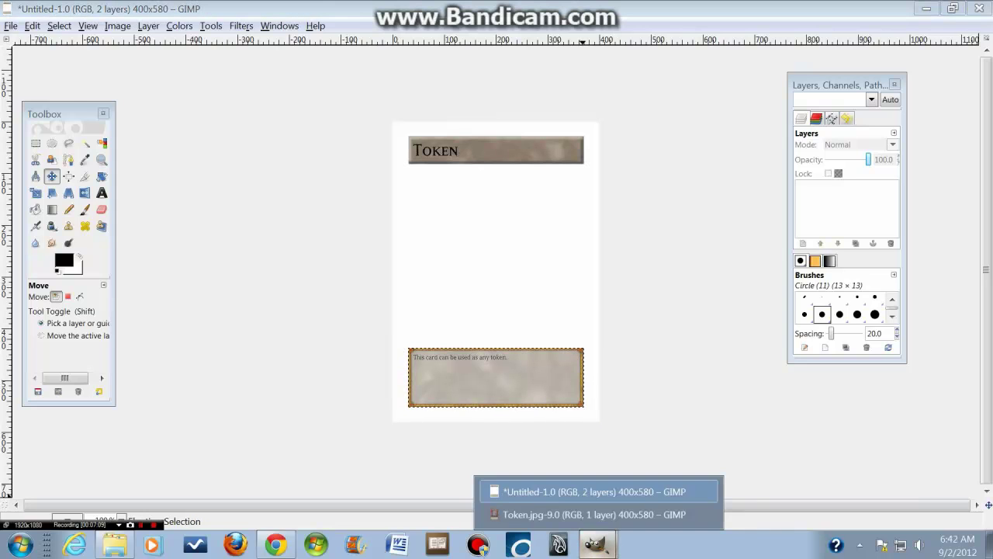
left_click(590, 514)
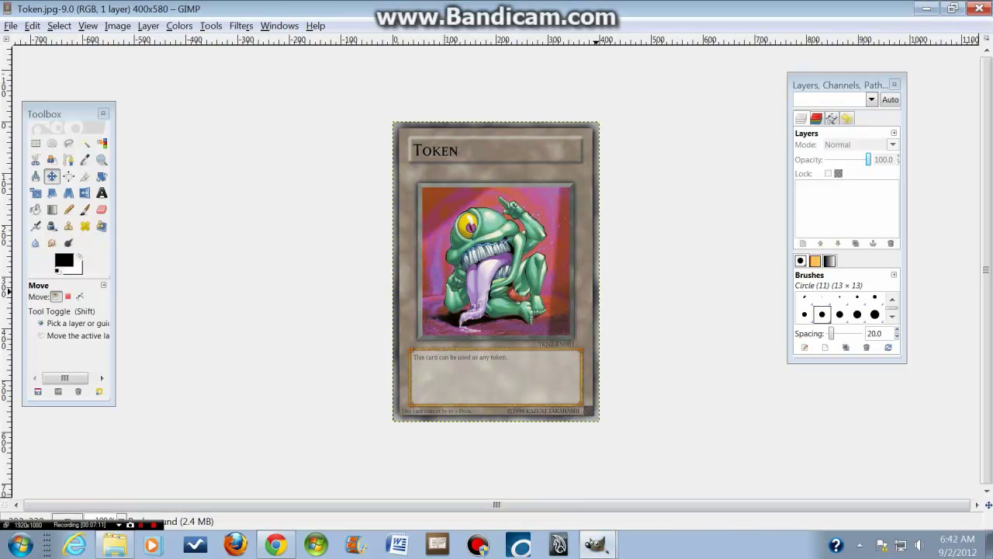
Return to the untitled template image and save it as Generic Token Template.gif in the New Orica folder with the default GIF options
mouse_move(595, 545)
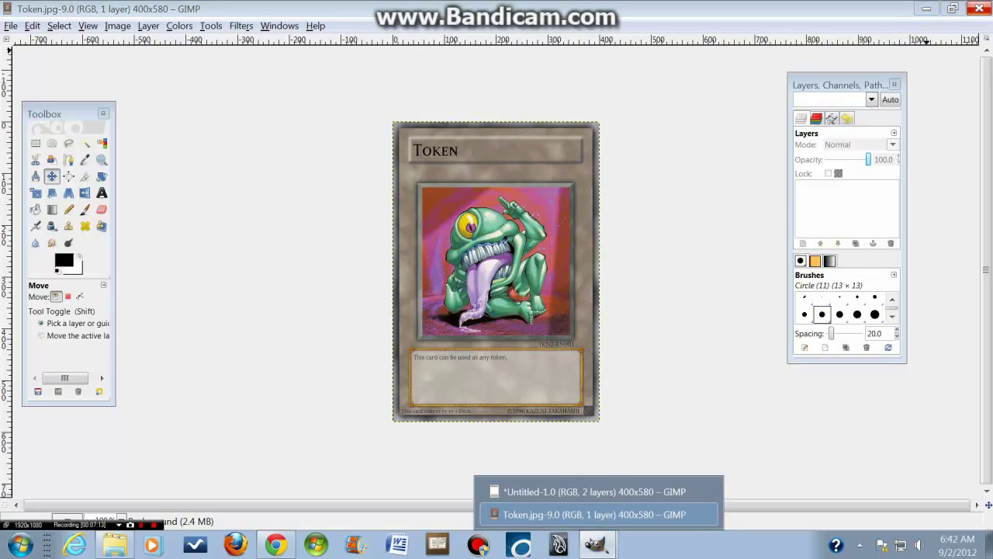
left_click(594, 491)
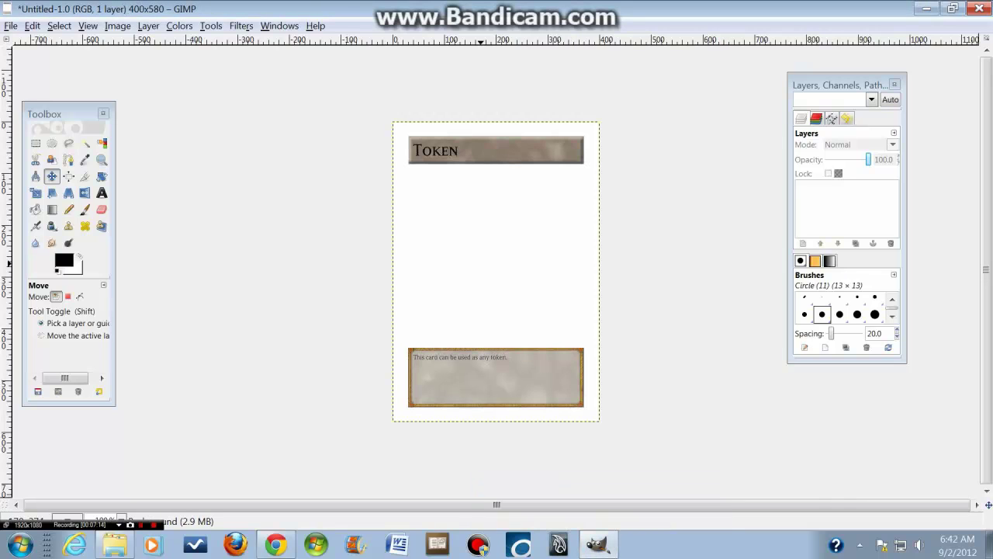
left_click(11, 26)
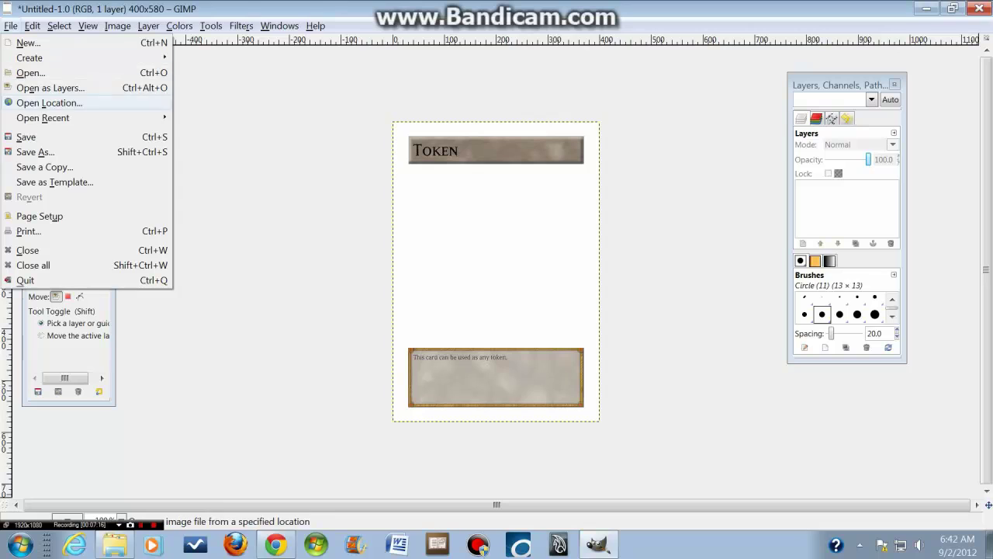
left_click(33, 151)
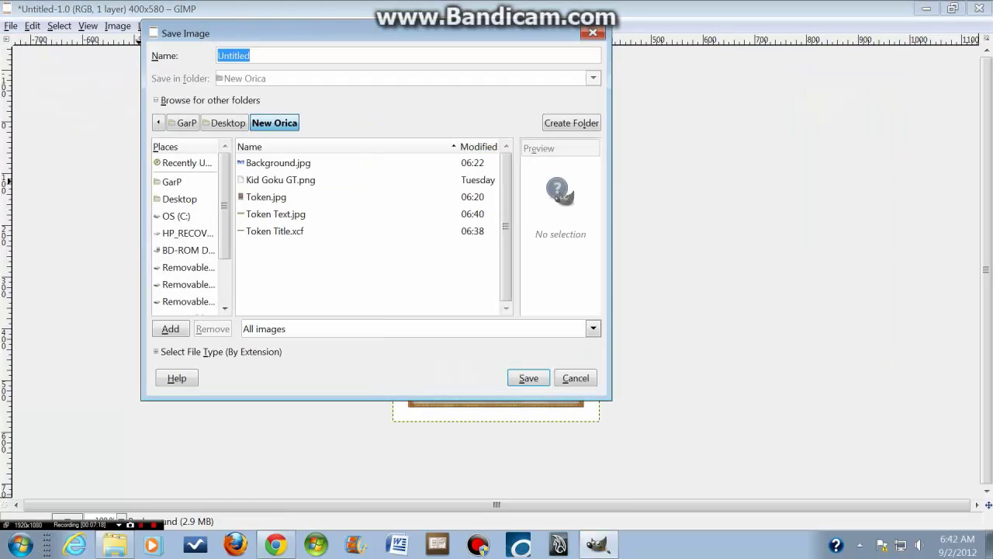
type("Generic Token Template.j")
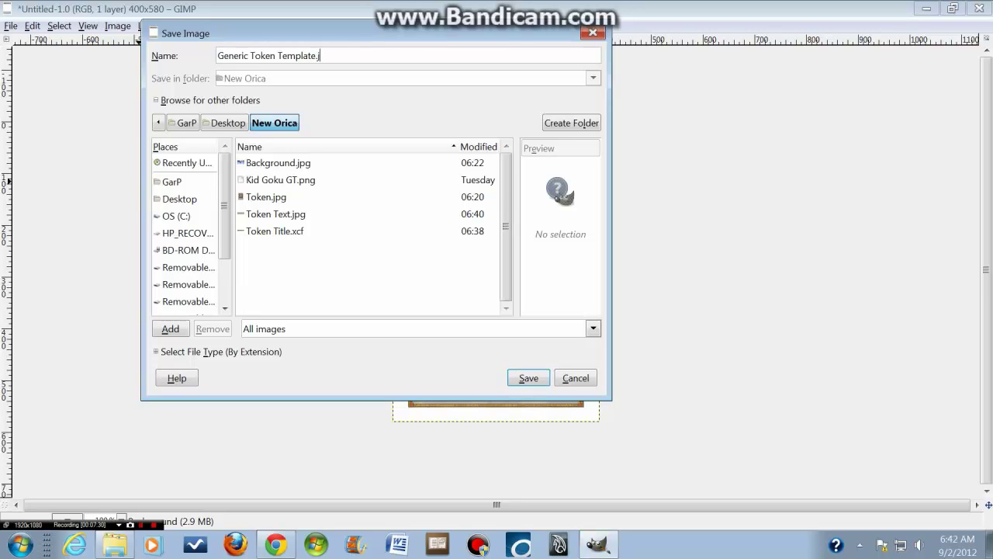
type("peg")
left_click(528, 378)
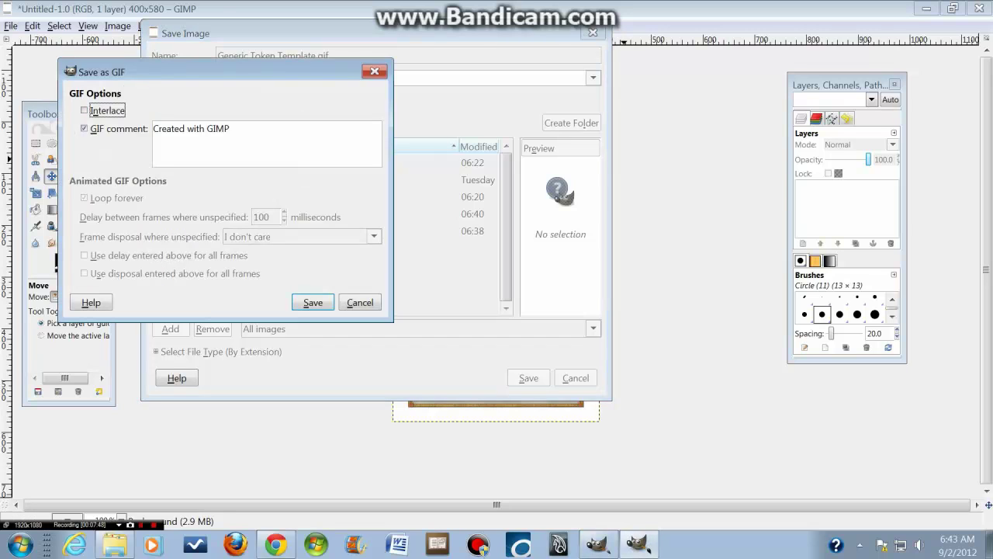
left_click(313, 302)
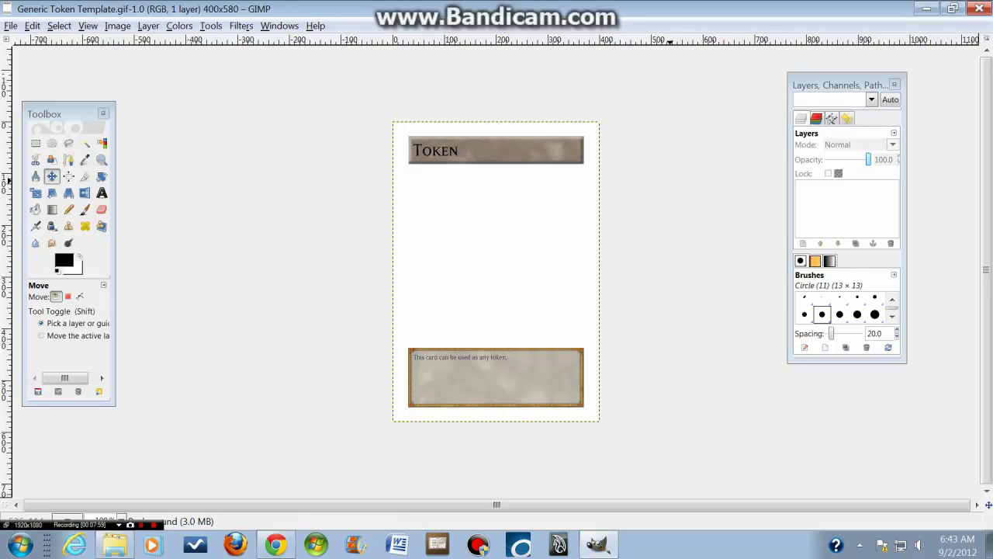
Enlarge the Layers dock and make it show the layers of Generic Token Template.gif
left_click(870, 100)
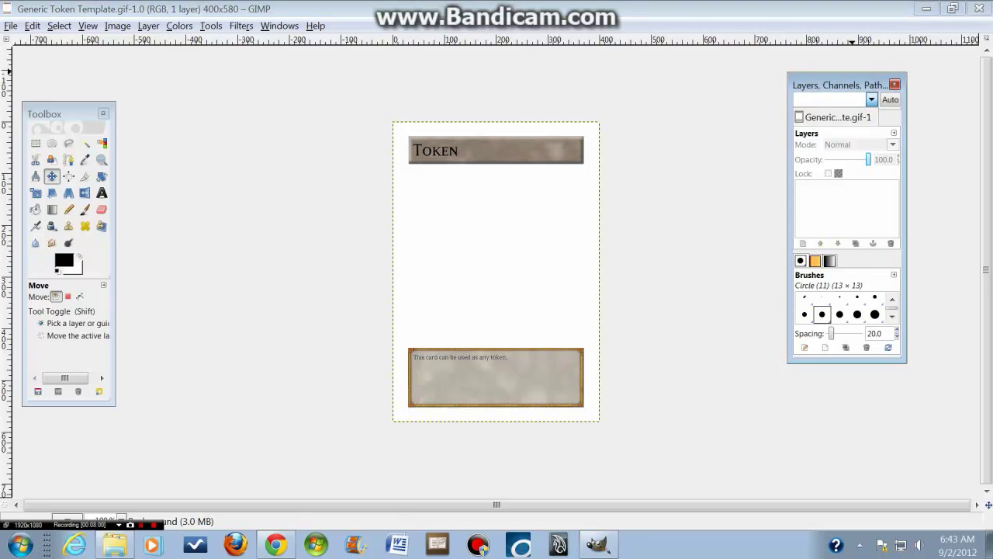
left_click(871, 99)
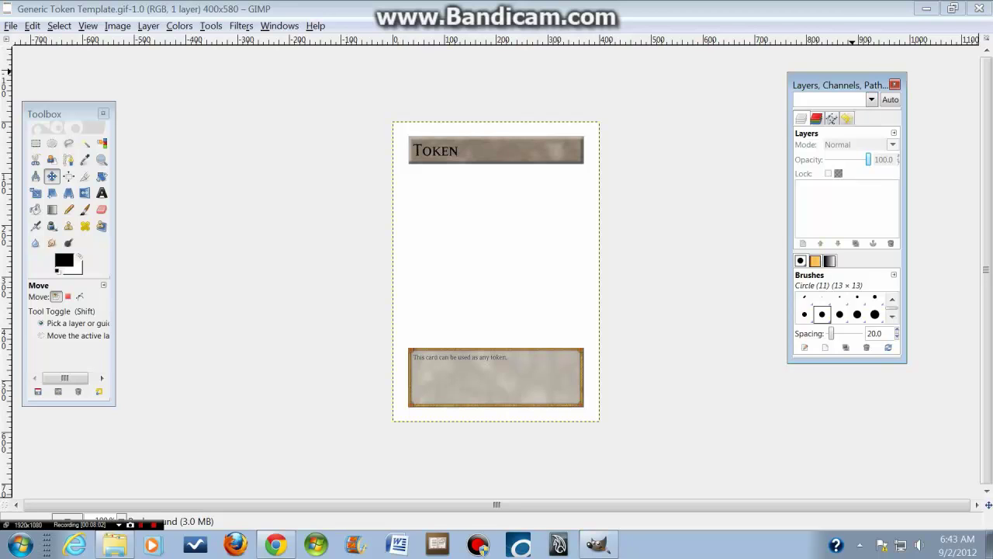
left_click_drag(905, 311, 942, 311)
left_click_drag(789, 342, 751, 342)
mouse_move(824, 362)
left_mouse_down()
mouse_move(824, 425)
mouse_move(846, 469)
left_mouse_up()
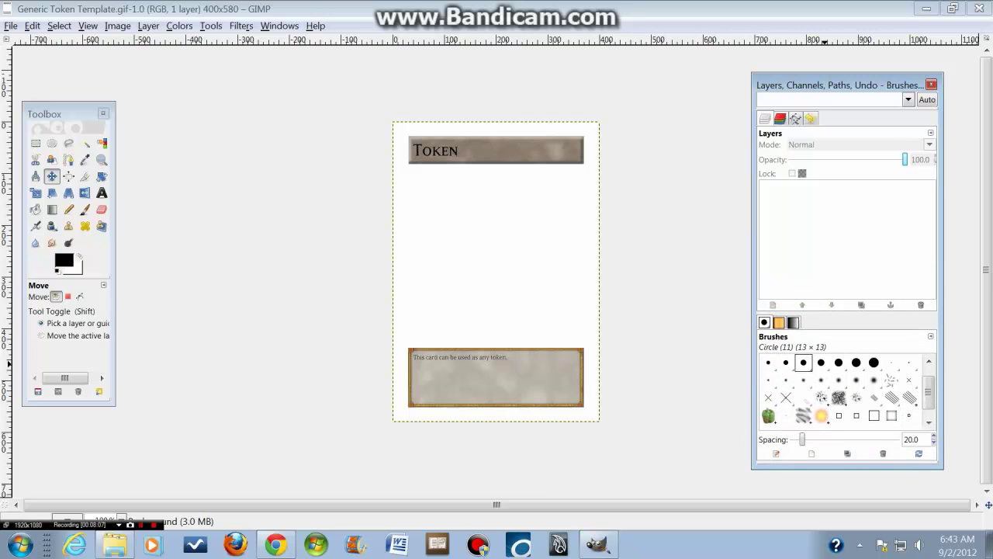
left_click(908, 99)
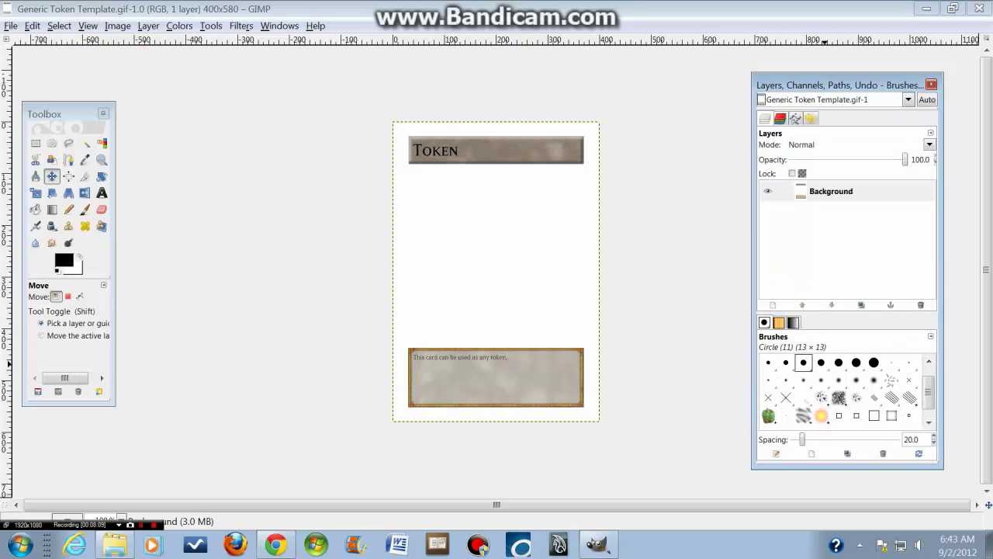
Duplicate the Background layer and delete the original, keeping only the copy
right_click(825, 195)
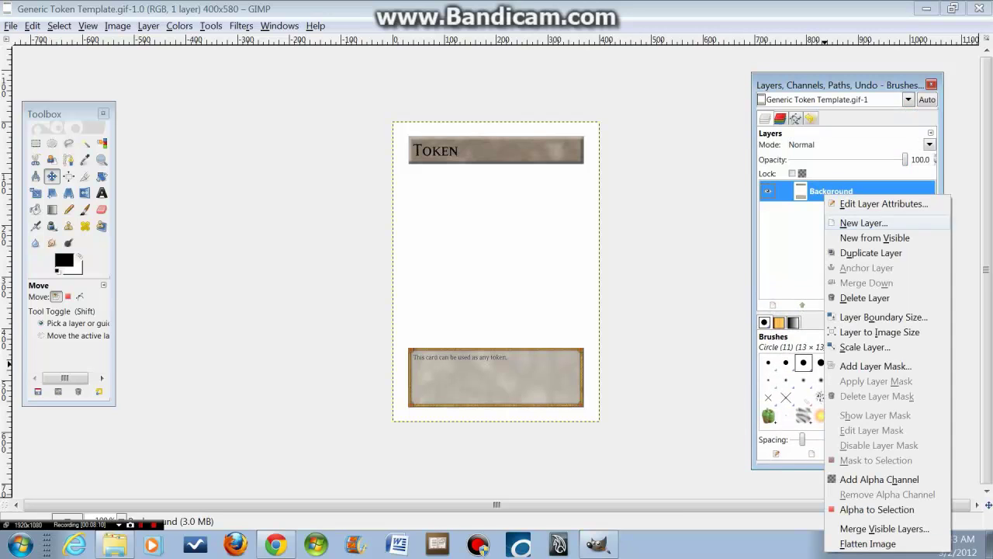
left_click(870, 253)
right_click(824, 212)
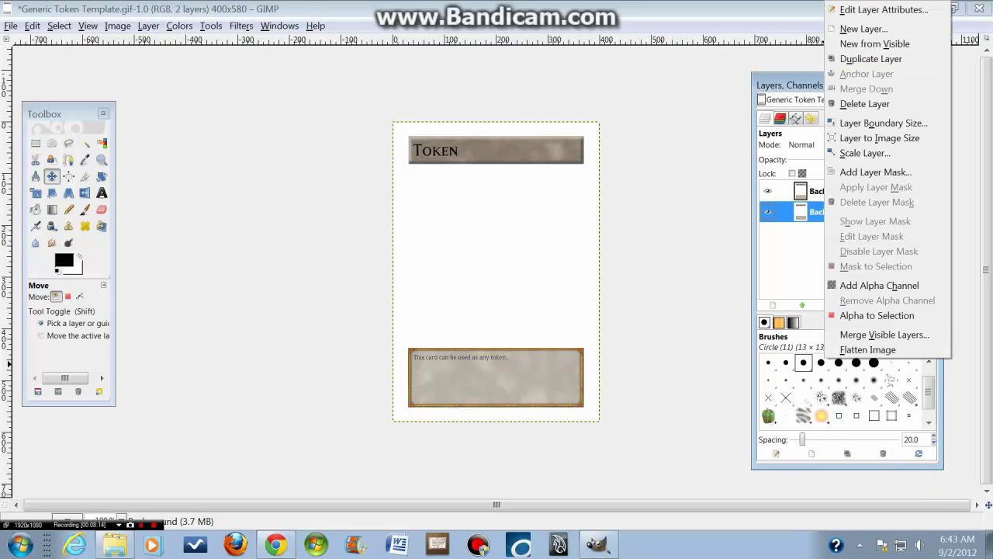
left_click(802, 193)
right_click(802, 193)
key("Escape")
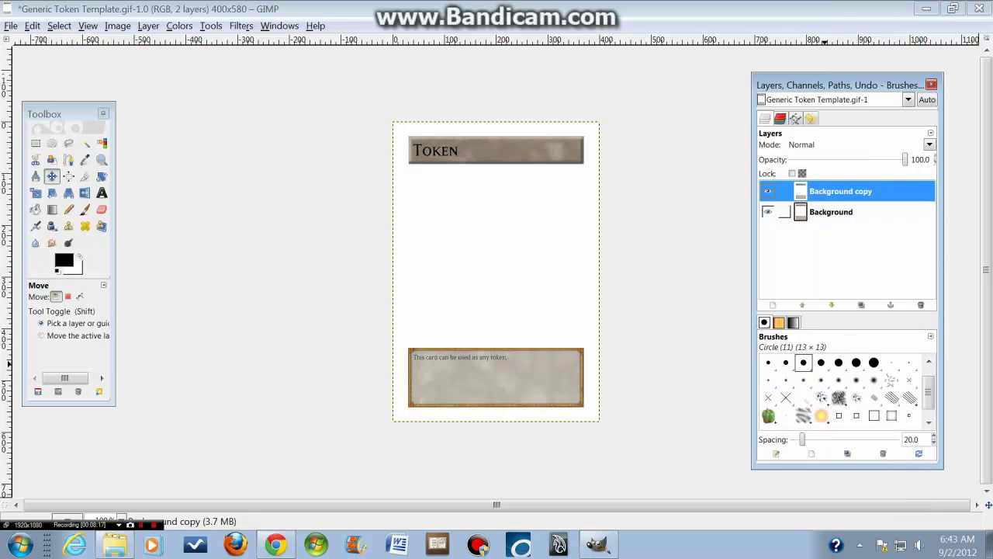
right_click(820, 212)
left_click(860, 103)
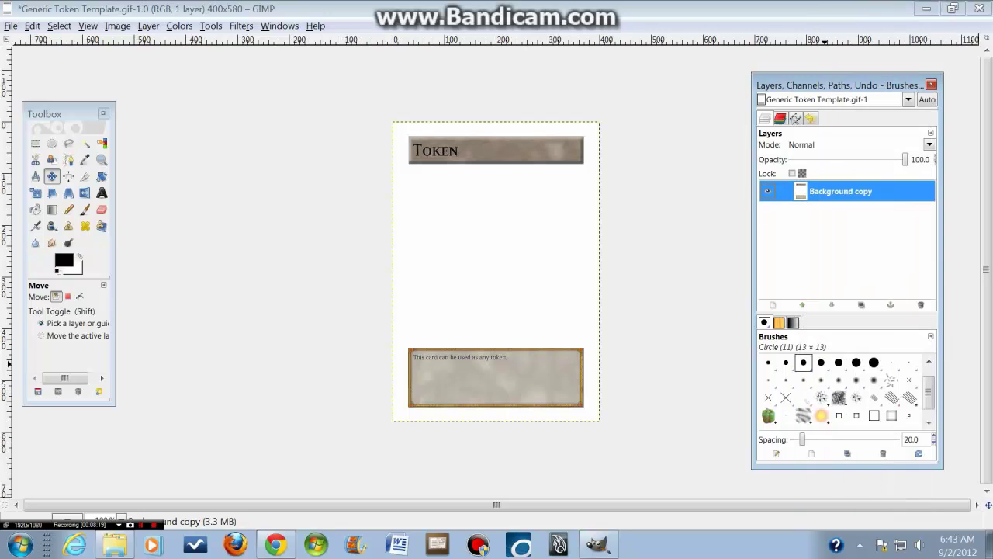
Lock the alpha channel of the Background copy layer and add an alpha channel to it
left_click(793, 173)
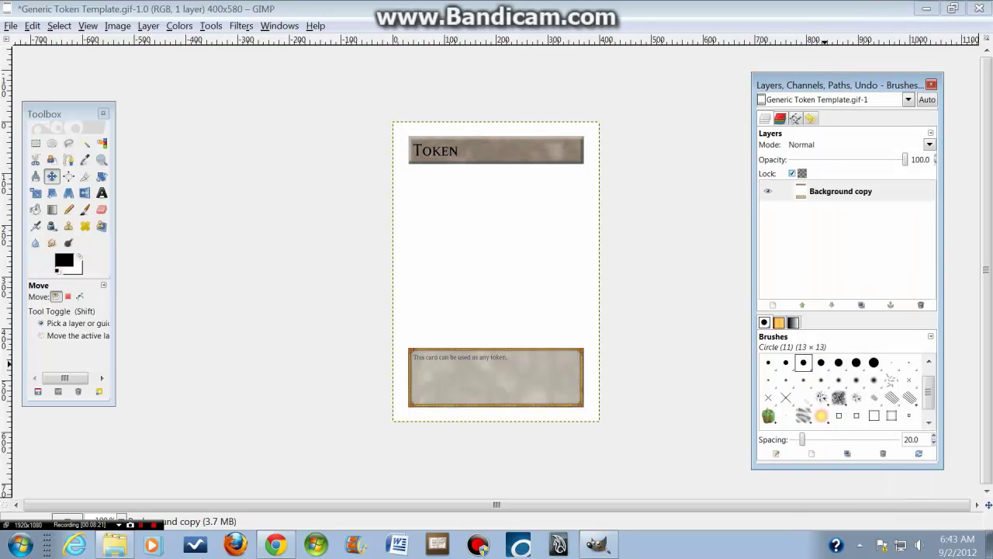
right_click(838, 194)
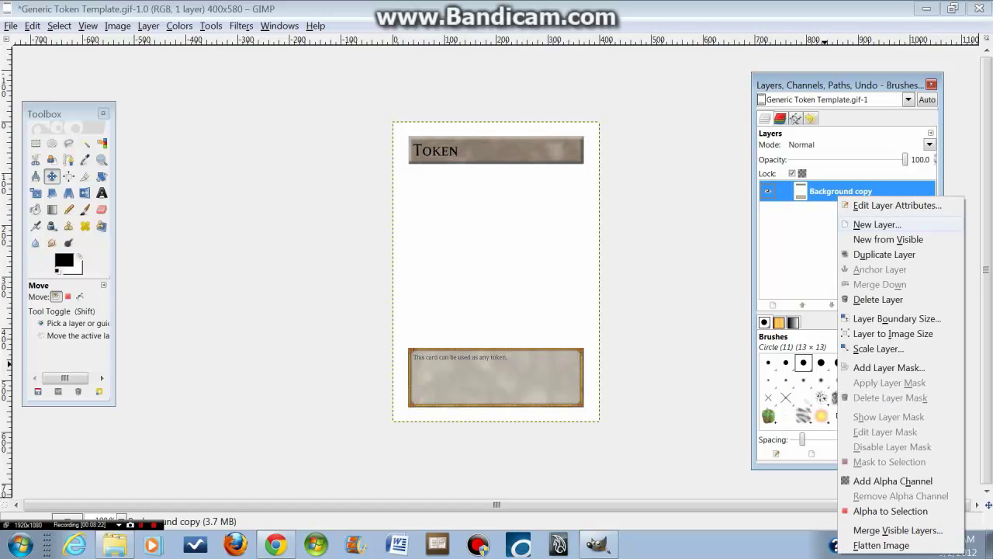
left_click(892, 481)
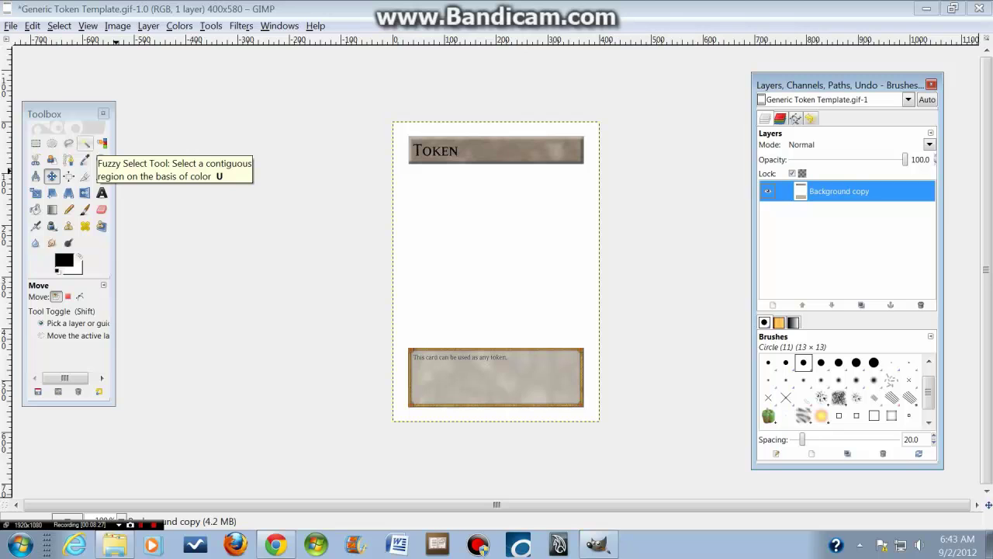
Select the white area around the title bar and description box with Fuzzy Select and cut it out to transparency
left_click(85, 143)
left_click(543, 256)
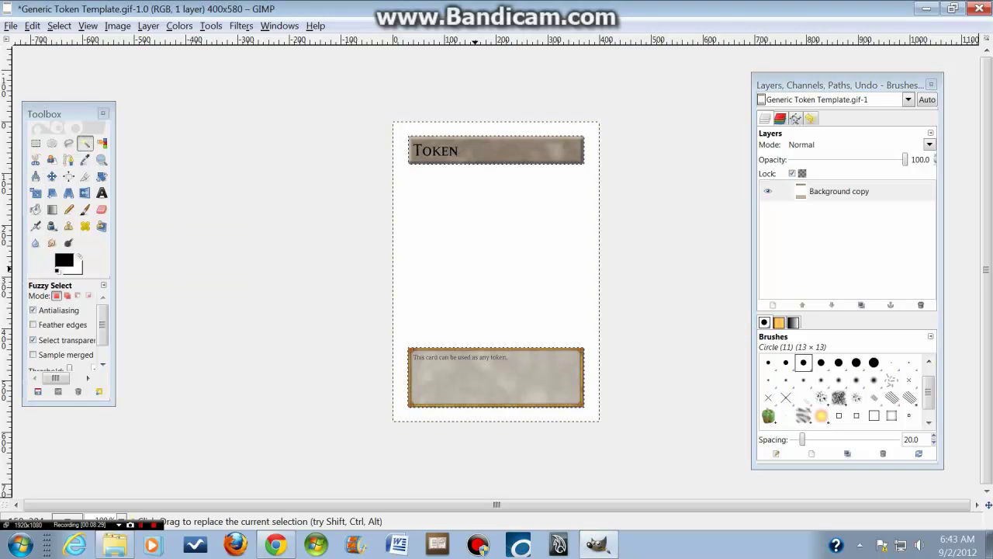
right_click(478, 270)
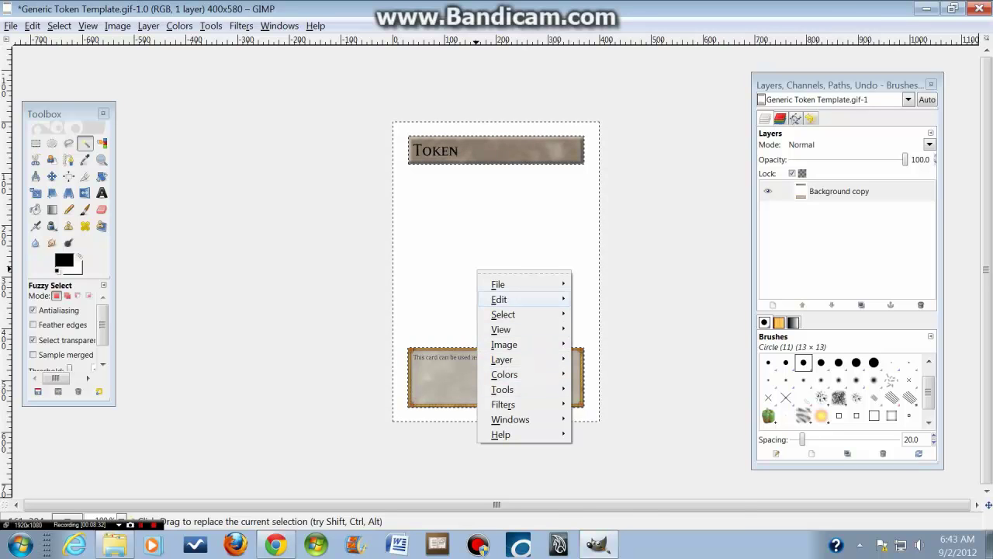
mouse_move(499, 300)
left_click(594, 301)
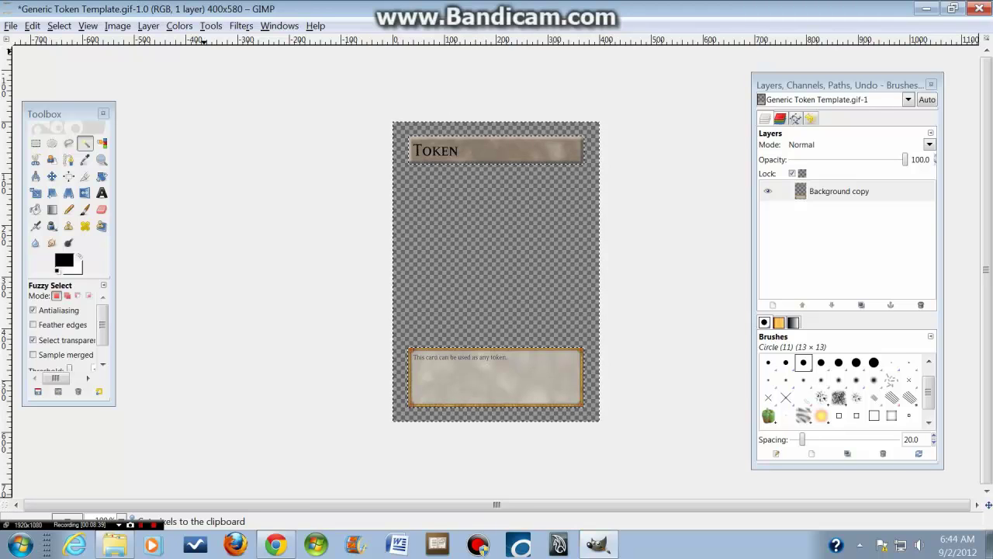
Save Generic Token Template.gif again, exporting it as indexed color with the default settings
left_click(11, 25)
left_click(23, 137)
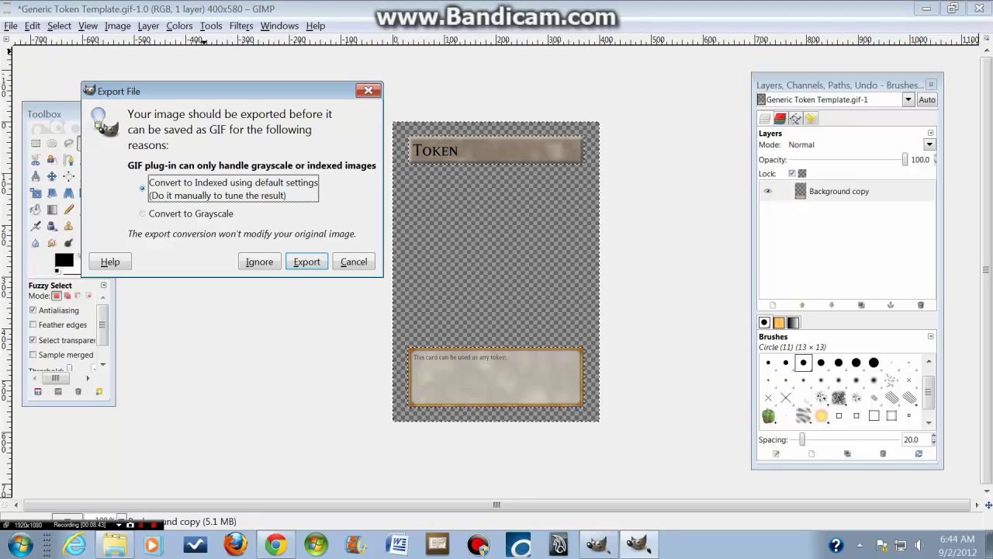
key("Return")
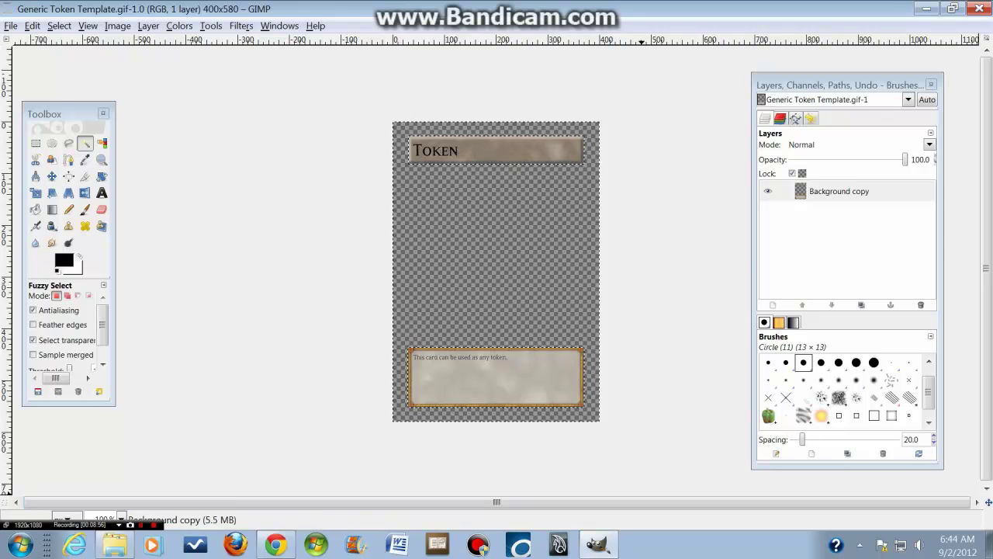
Open Kid Goku GT.png and Background.jpg from the New Orica folder
left_click(11, 25)
left_click(31, 72)
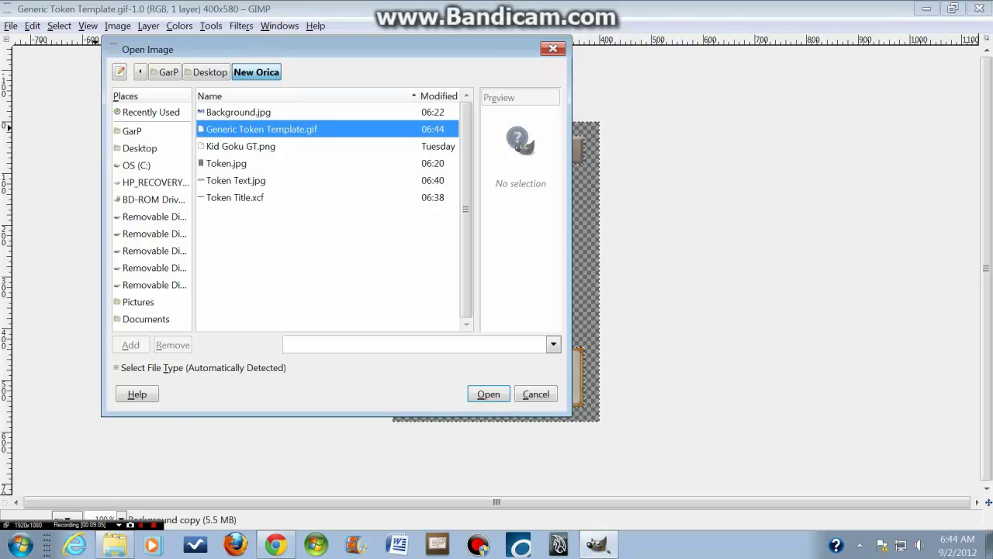
left_click(241, 146)
key("Return")
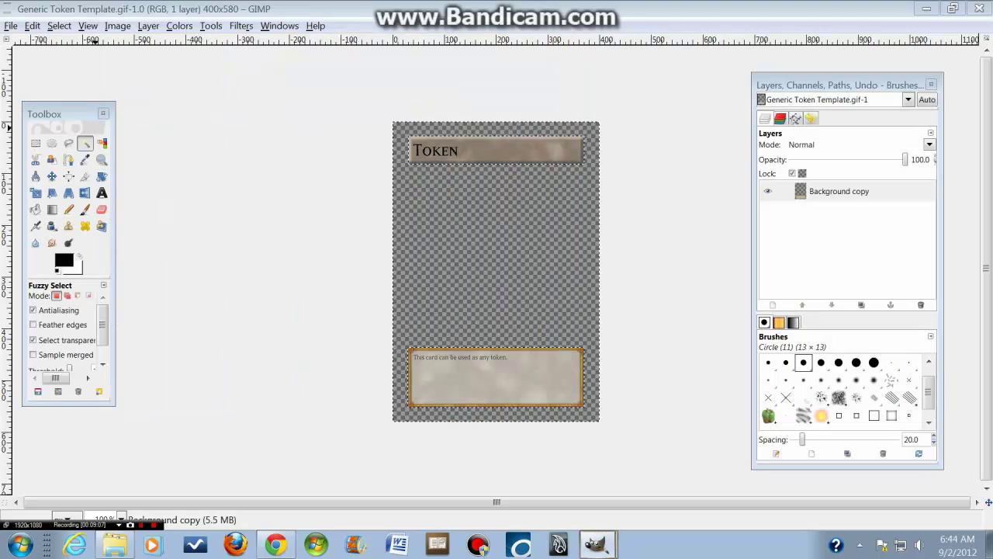
left_click(11, 25)
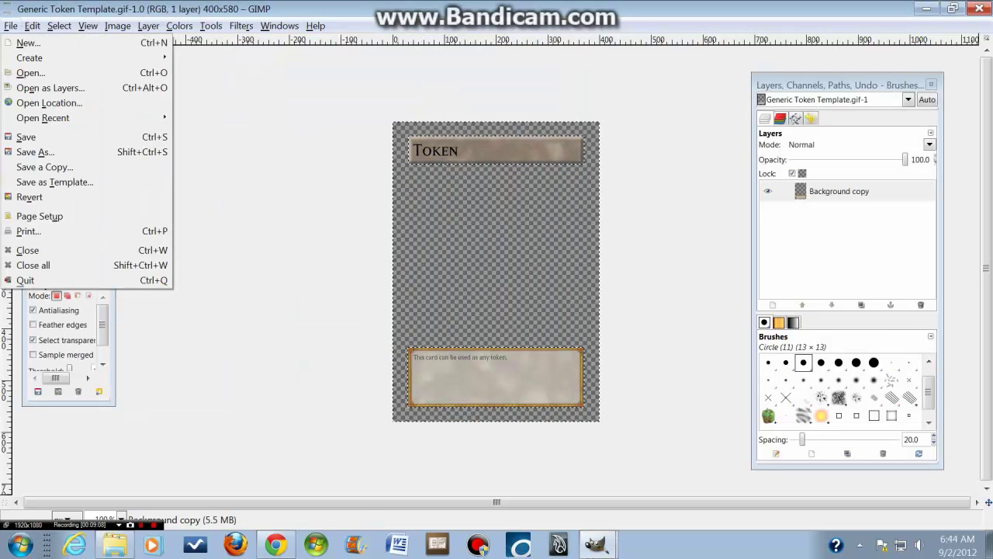
left_click(31, 72)
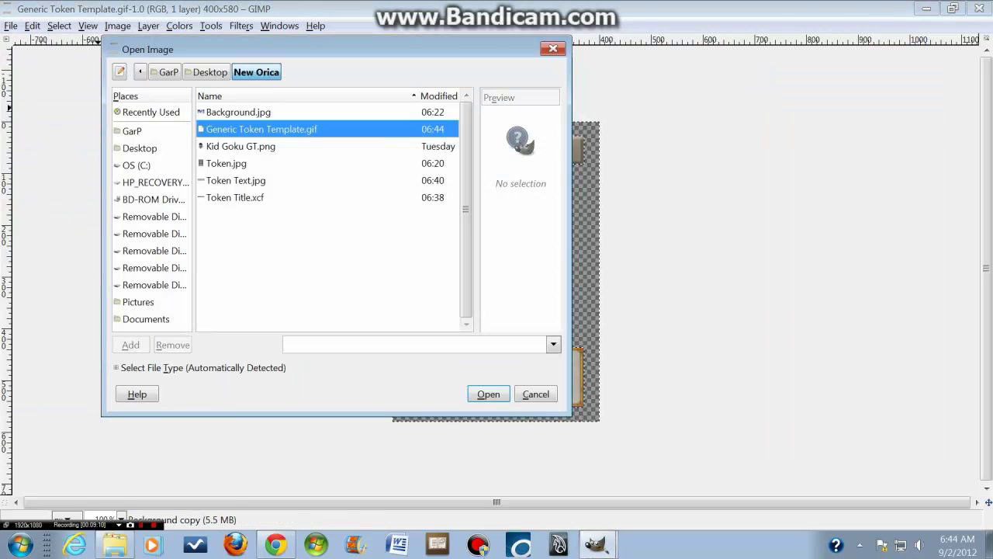
key("Up")
key("Return")
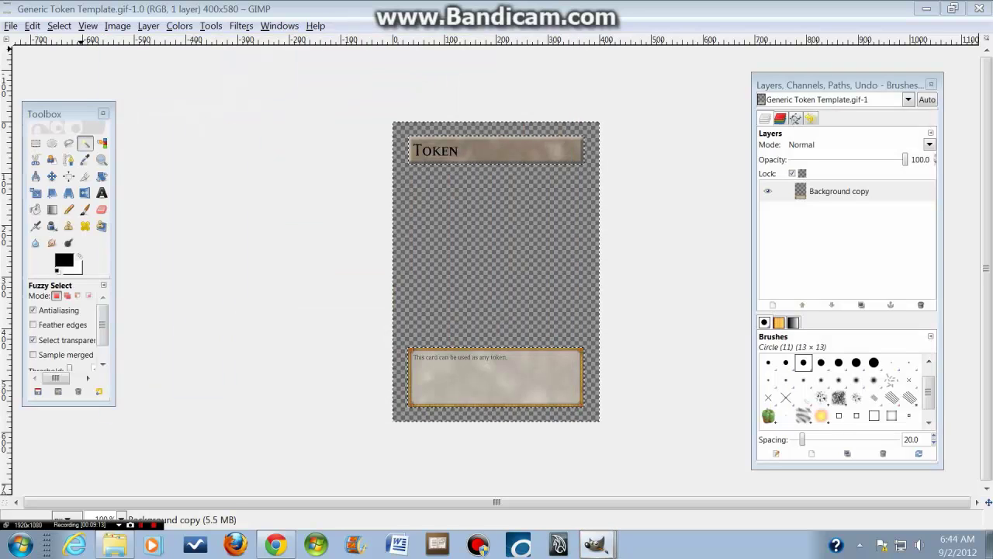
Create a new blank 400 × 580 pixel image and maximize its window
key("alt+f")
key("Return")
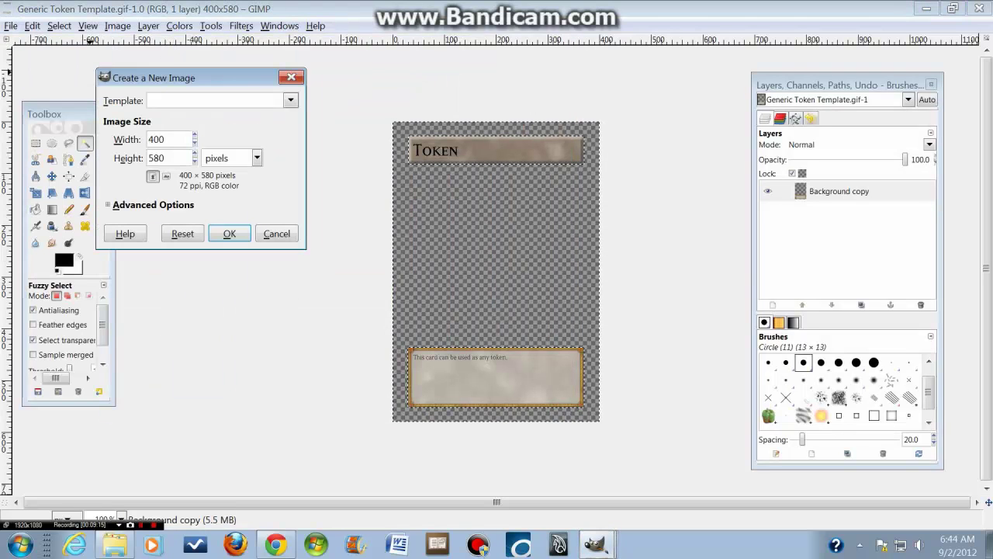
key("Return")
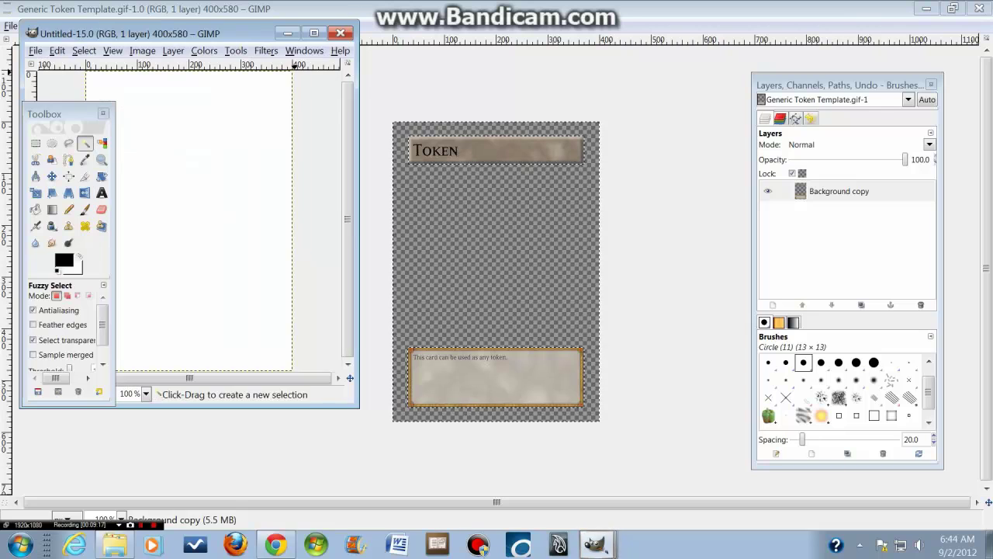
left_click(313, 33)
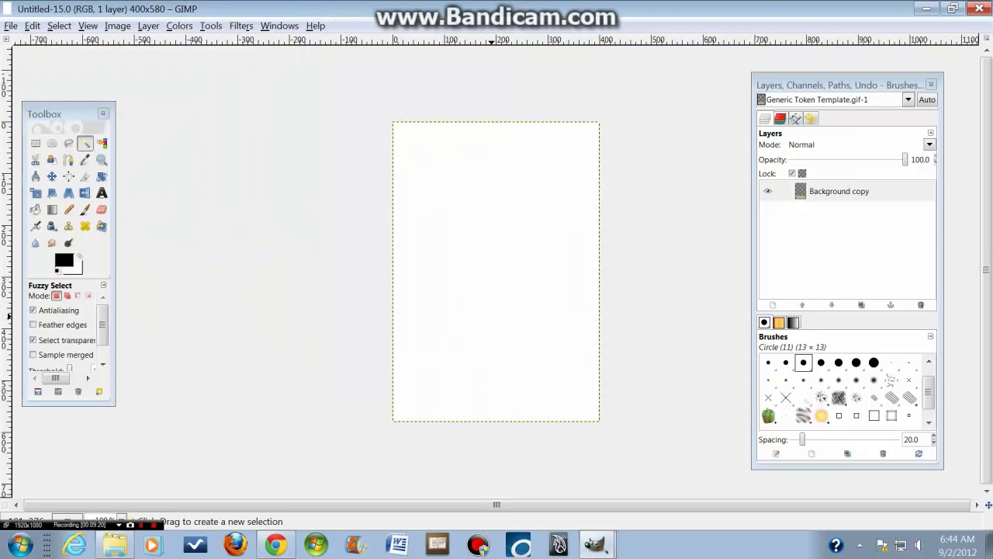
Bring up the Background.jpg image and maximize its window
mouse_move(595, 543)
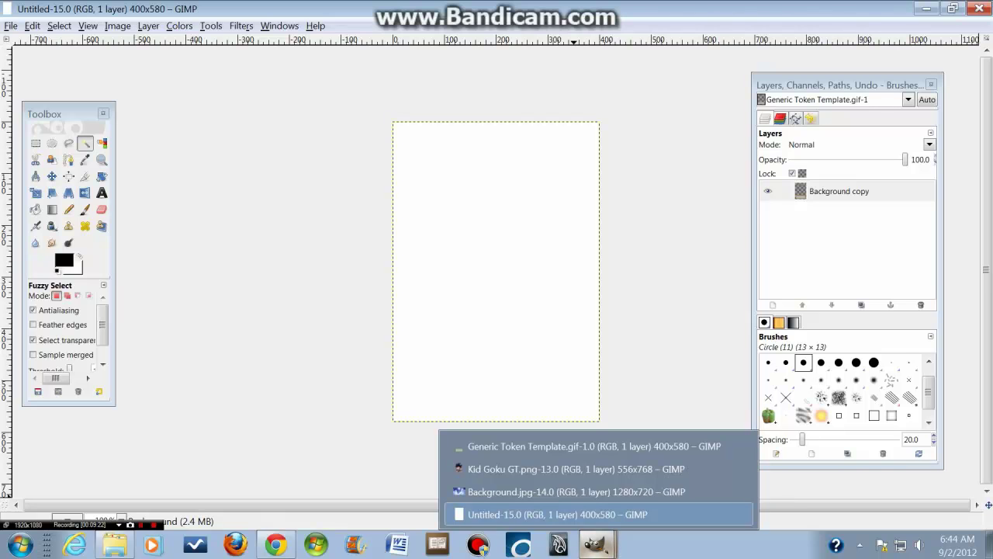
left_click(699, 491)
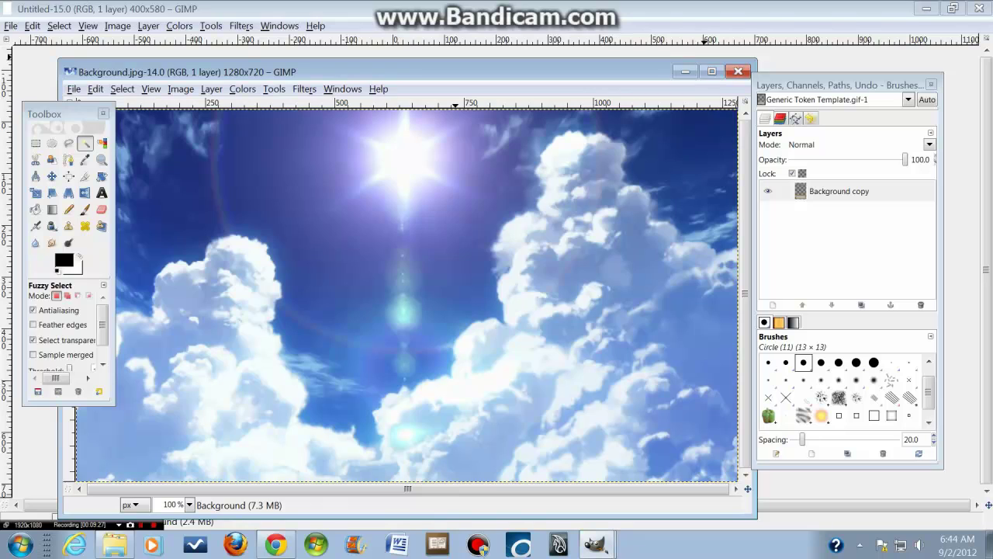
left_click(712, 72)
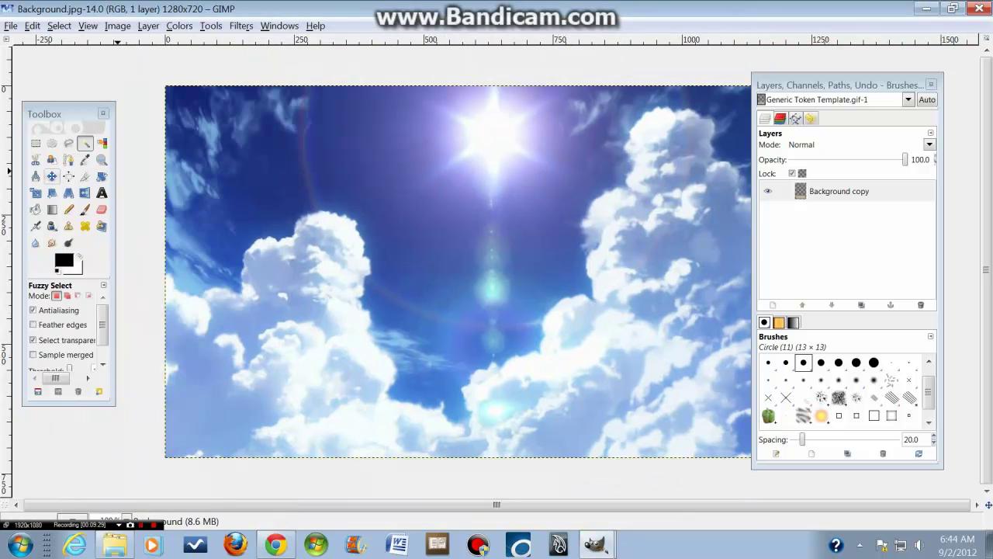
left_click(35, 193)
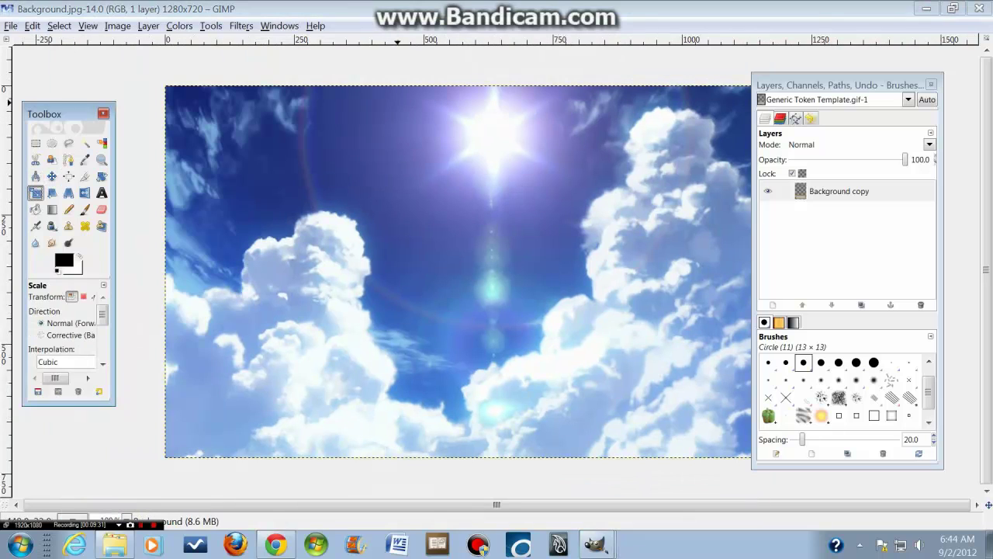
left_click_drag(326, 101, 432, 284)
left_click_drag(270, 267, 219, 110)
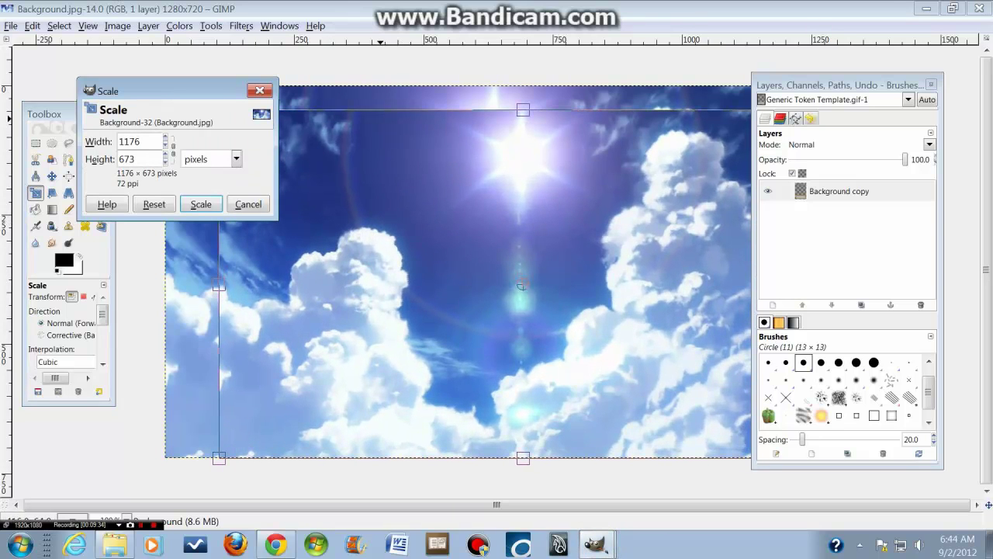
key("Return")
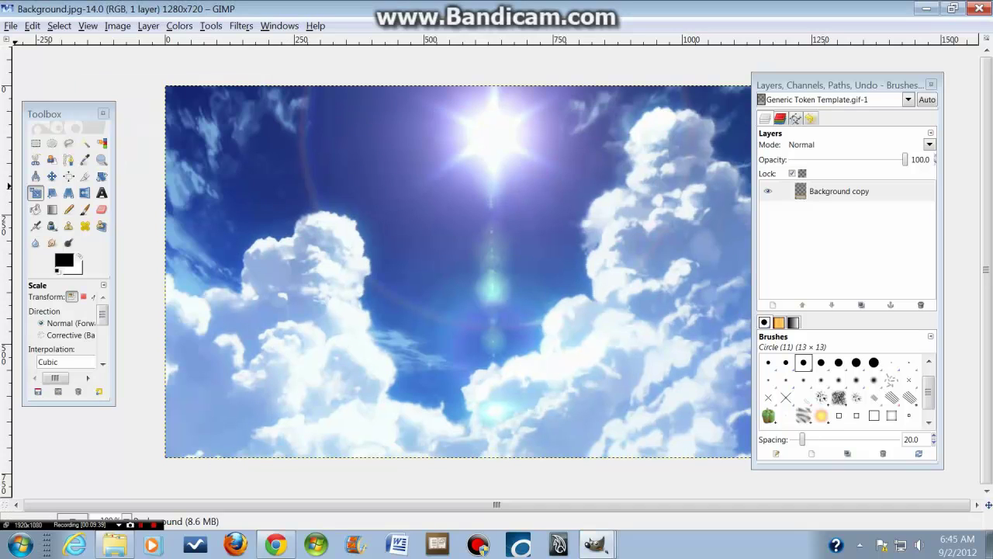
Crop Background.jpg to a full-height portrait section around the sun, about 558 × 720 pixels
left_click(84, 176)
left_click_drag(327, 102, 632, 457)
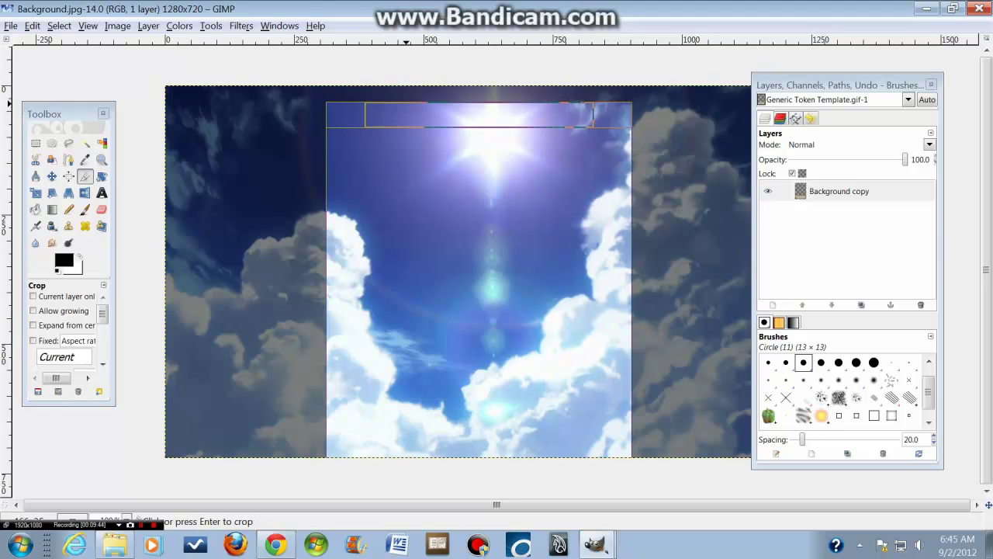
left_click_drag(466, 114, 466, 98)
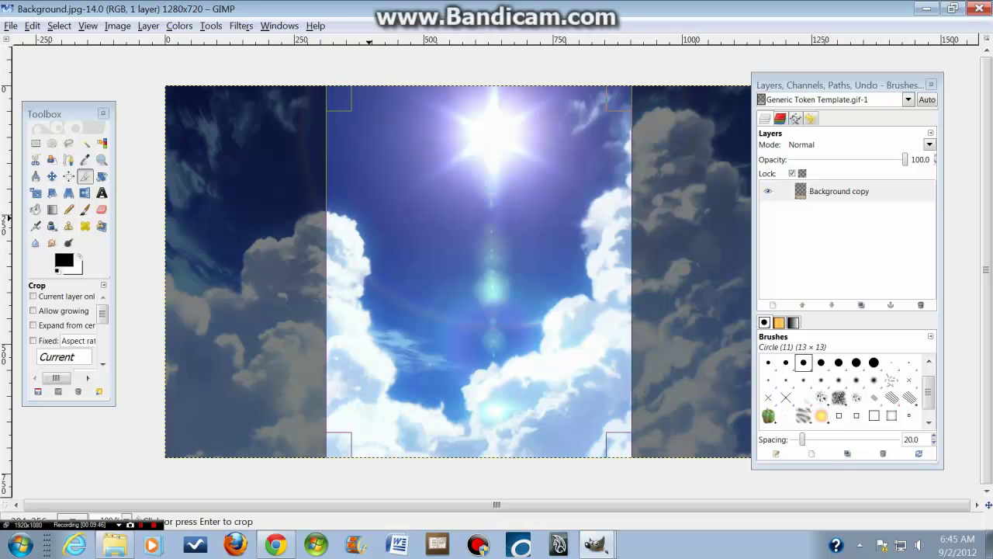
left_click_drag(346, 218, 354, 249)
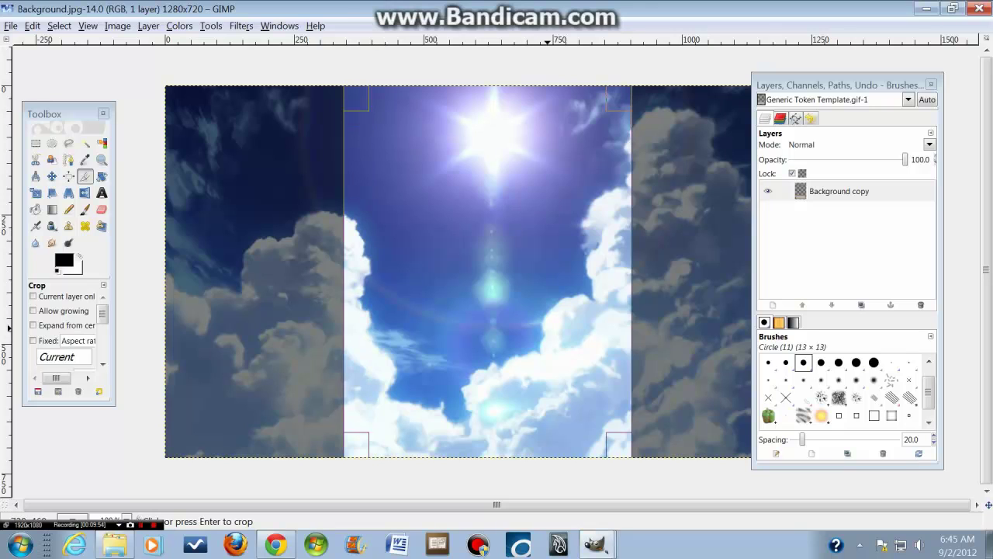
key("Return")
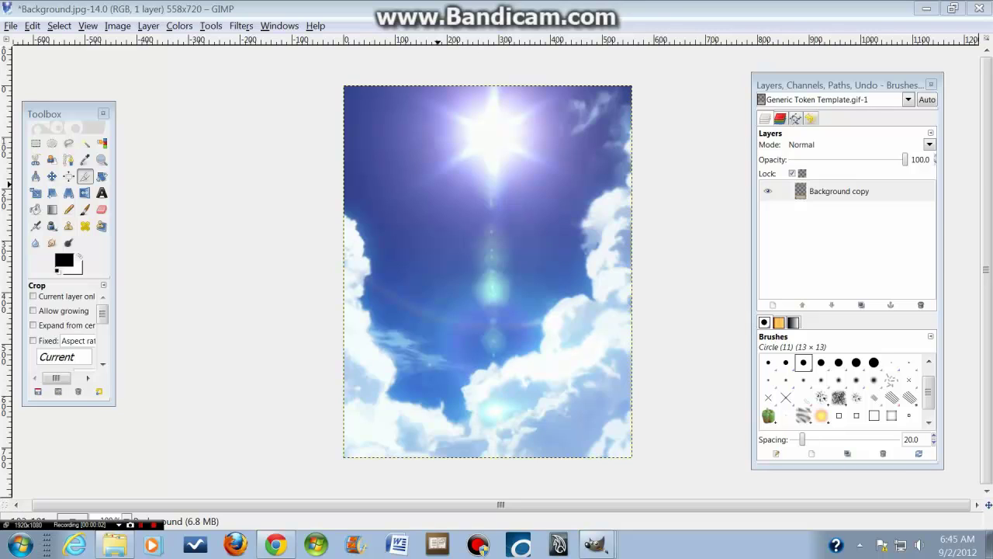
Scale the cropped sky layer to 400 × 580 pixels
left_click(36, 192)
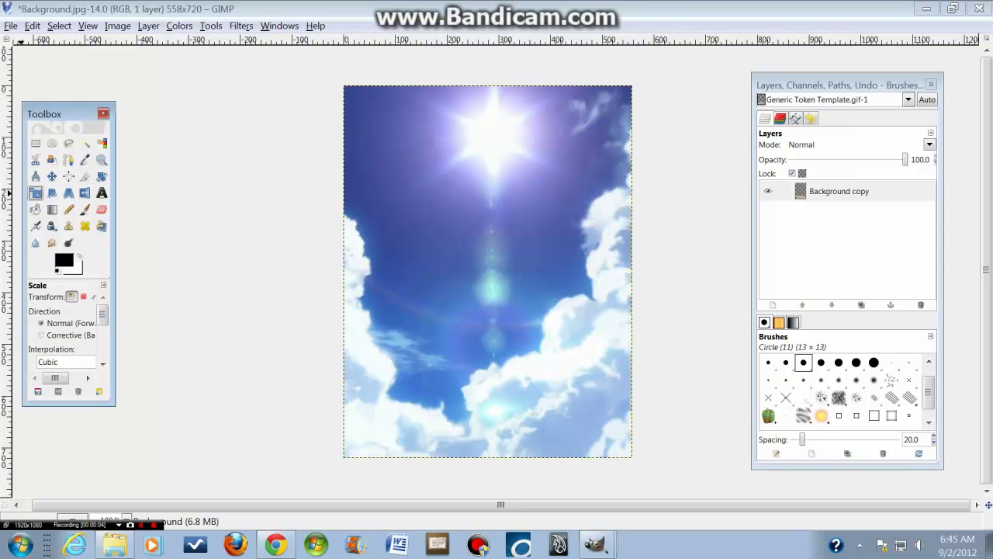
left_click(351, 169)
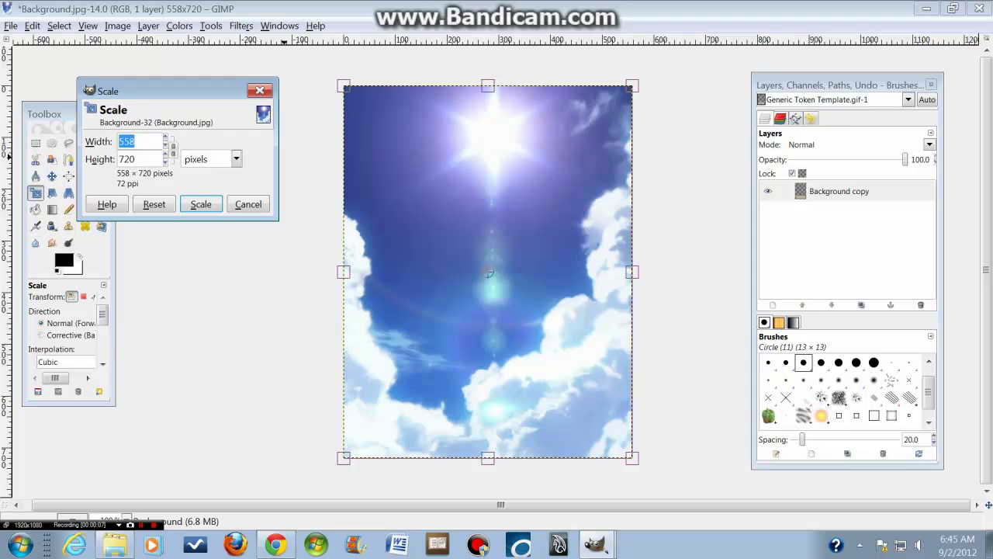
type("400")
key("Tab")
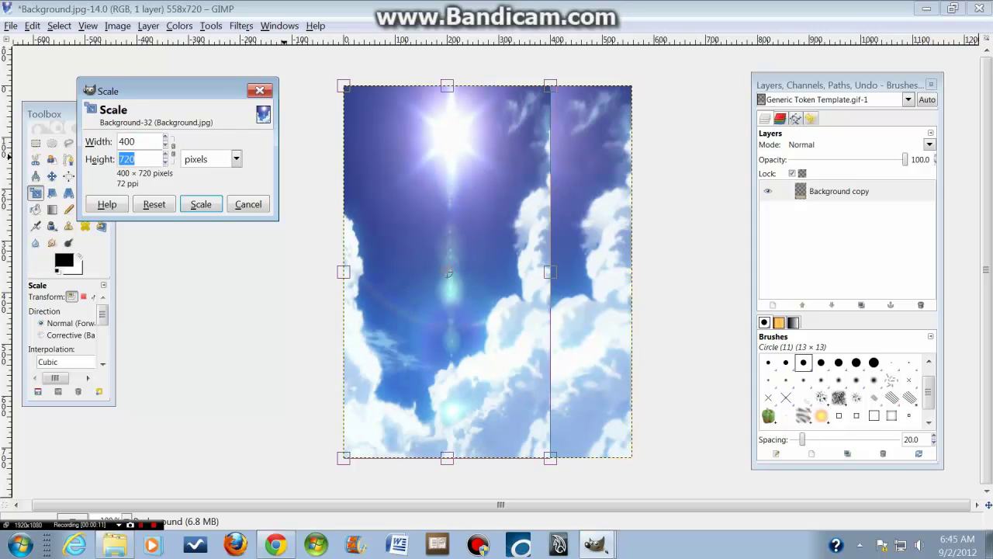
type("580")
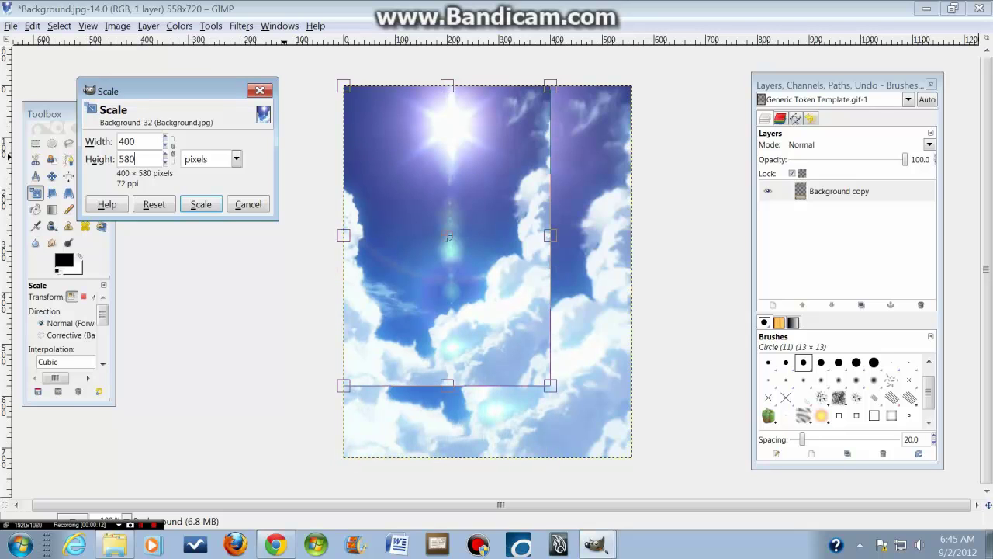
left_click(201, 204)
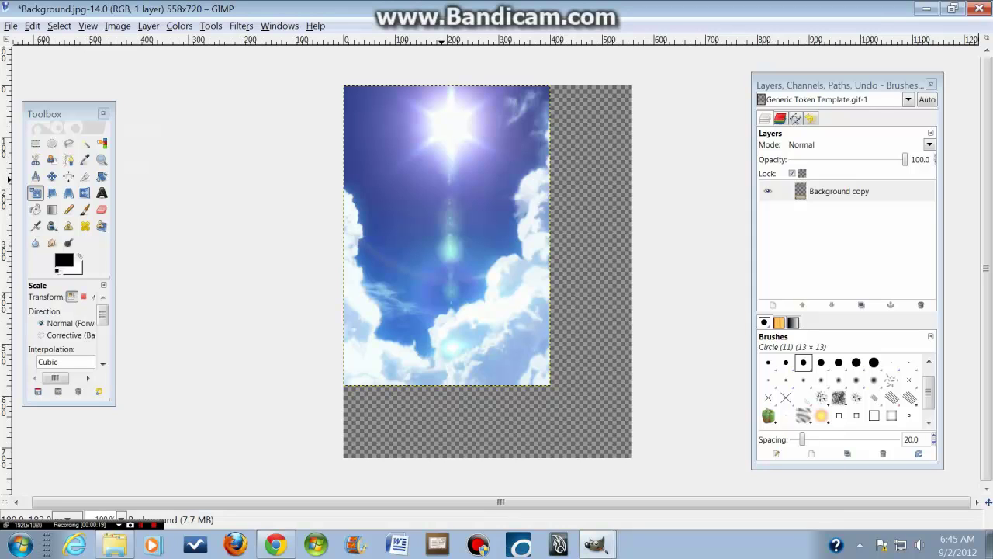
Copy the scaled sky layer and paste it into the blank 400 × 580 image
right_click(439, 219)
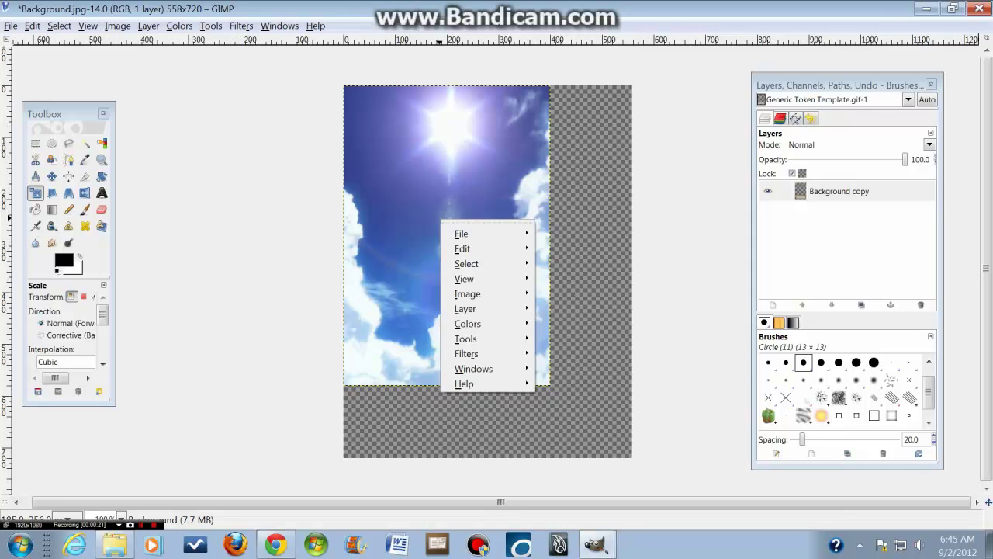
mouse_move(462, 248)
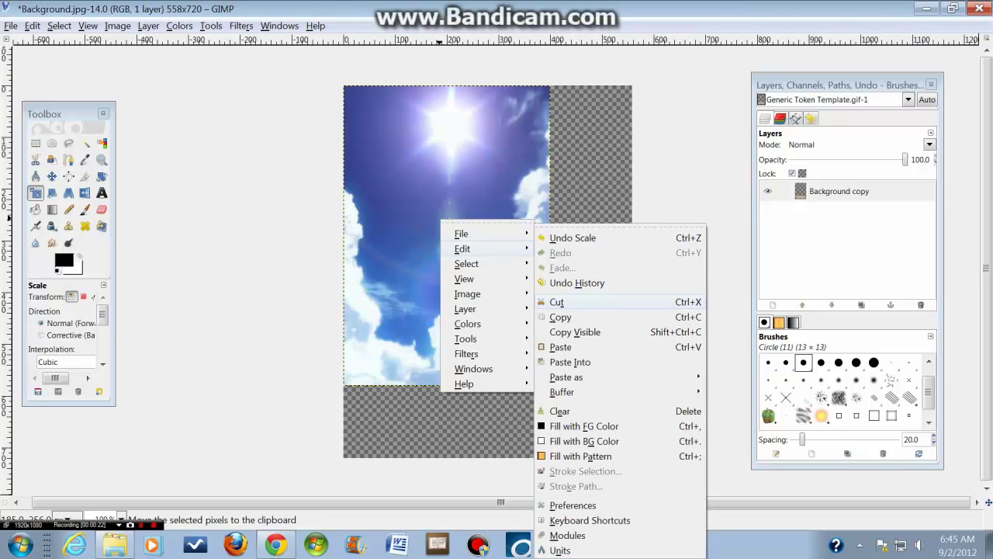
left_click(561, 316)
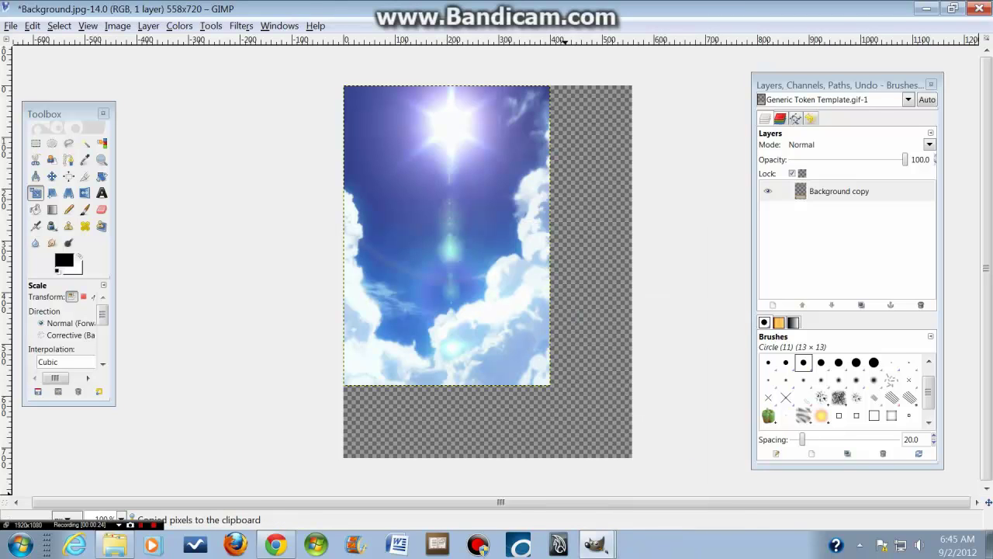
left_click(596, 545)
left_click(559, 522)
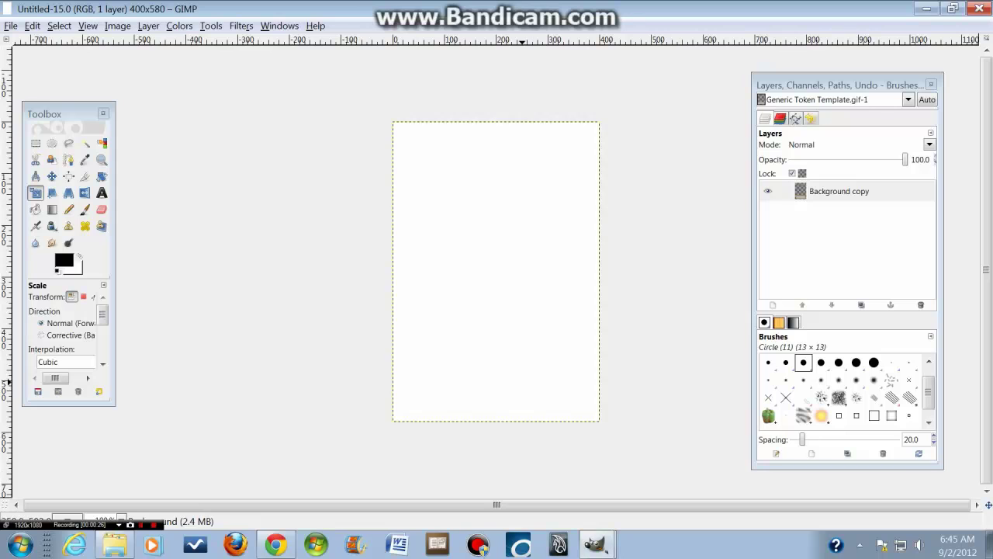
key("ctrl+v")
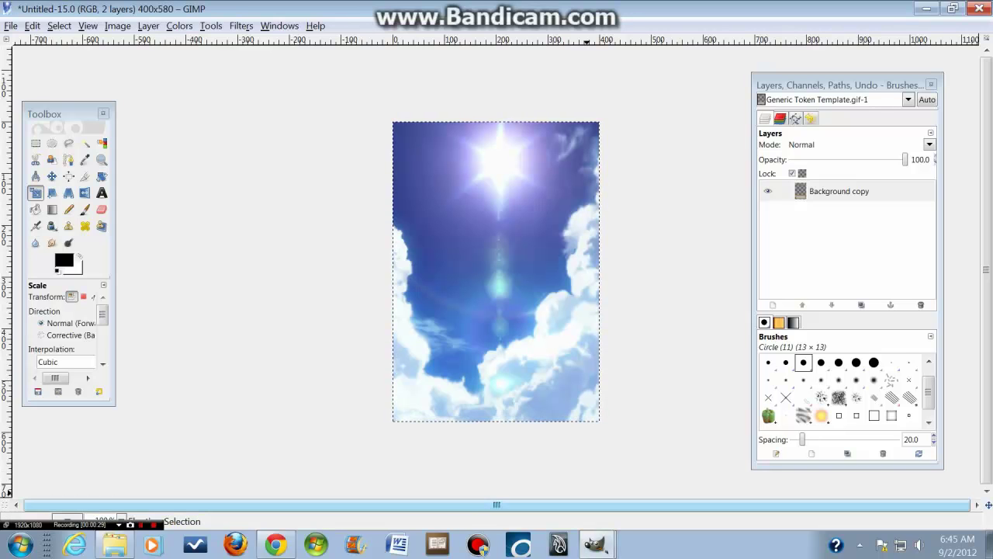
Close Background.jpg without saving its changes
left_click(596, 545)
left_click(589, 512)
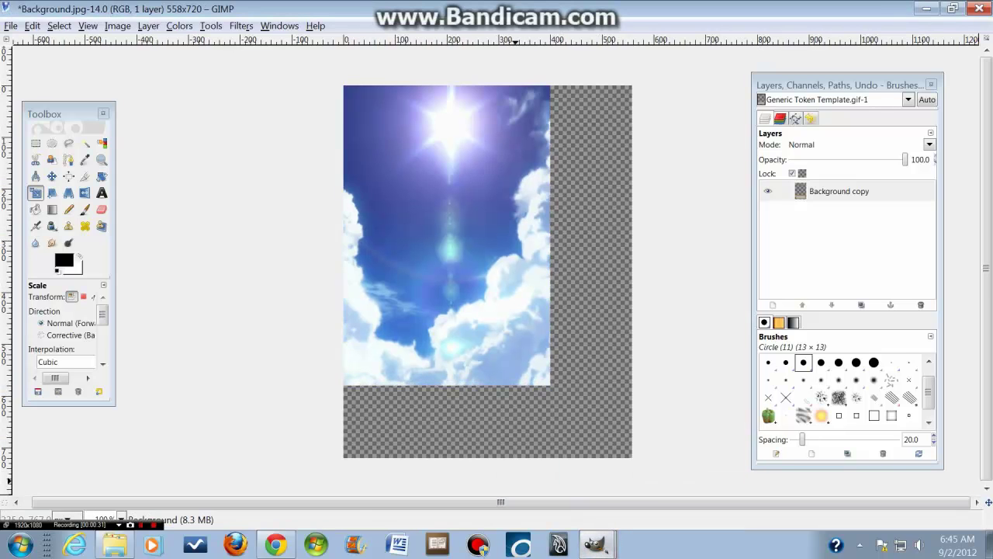
left_click(980, 8)
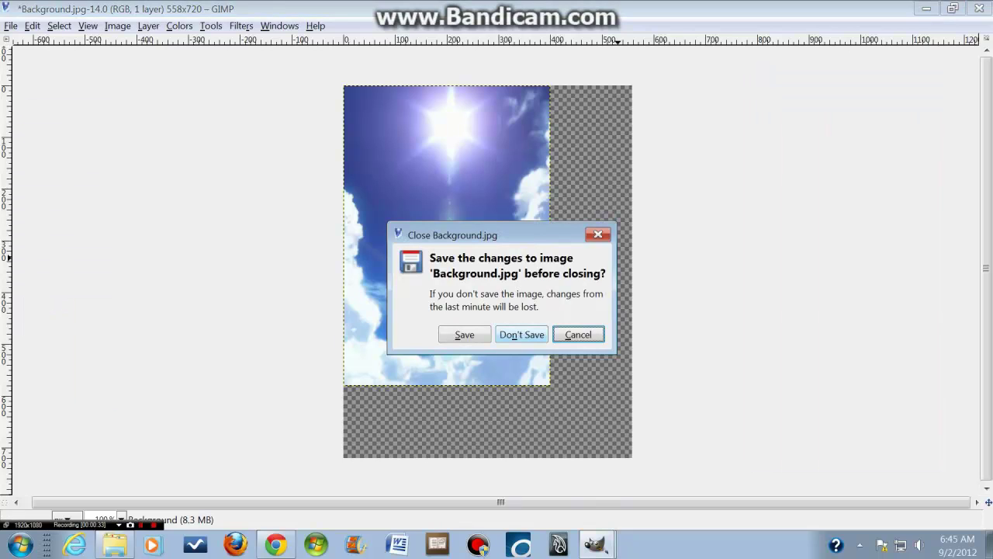
left_click(522, 334)
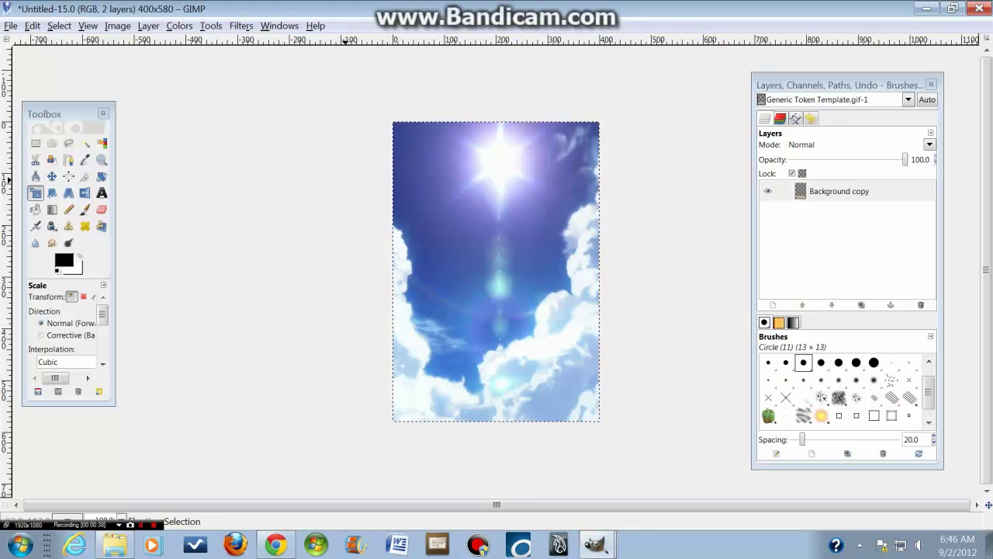
Copy the visible content of Kid Goku GT.png and paste it over the sky in the untitled card image
mouse_move(596, 545)
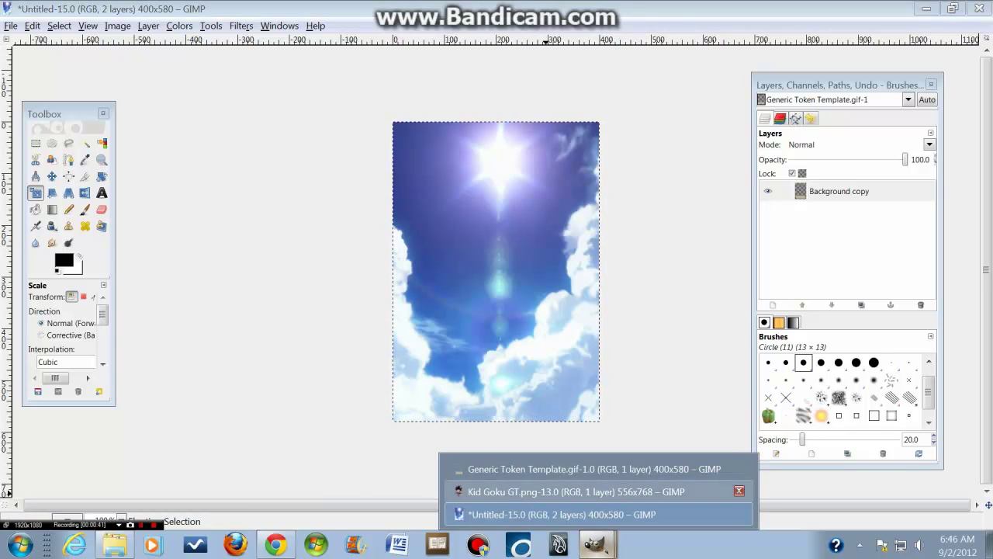
left_click(544, 492)
right_click(173, 210)
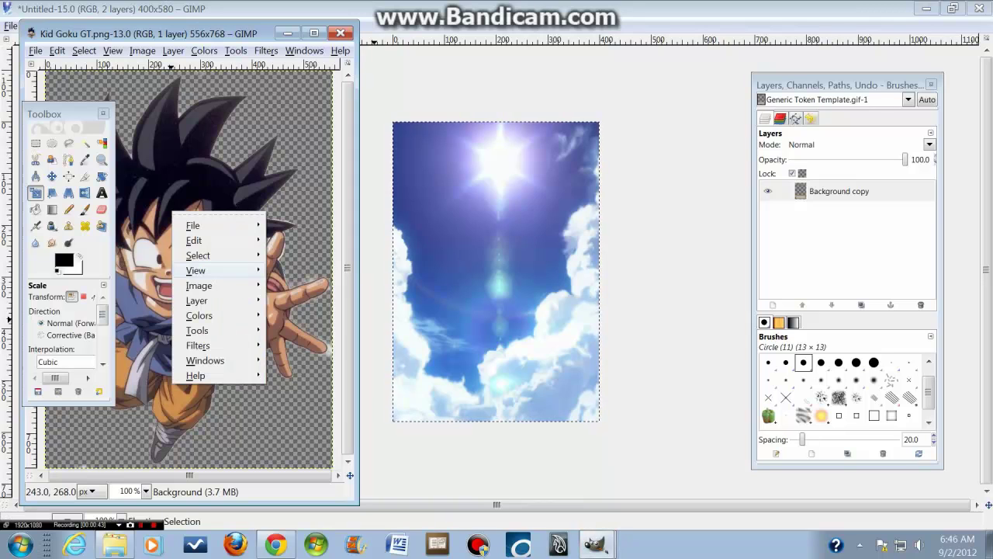
mouse_move(202, 240)
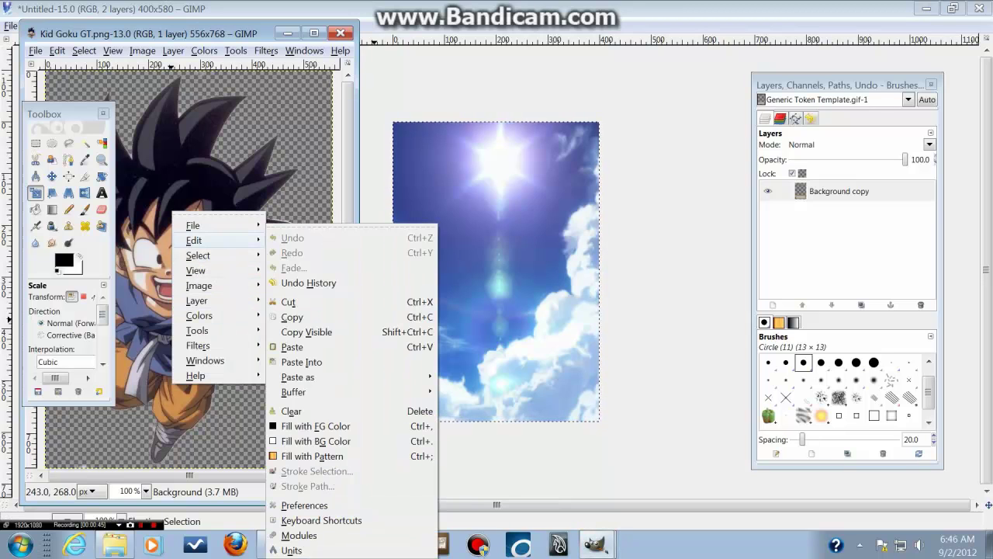
left_click(306, 332)
left_click(498, 273)
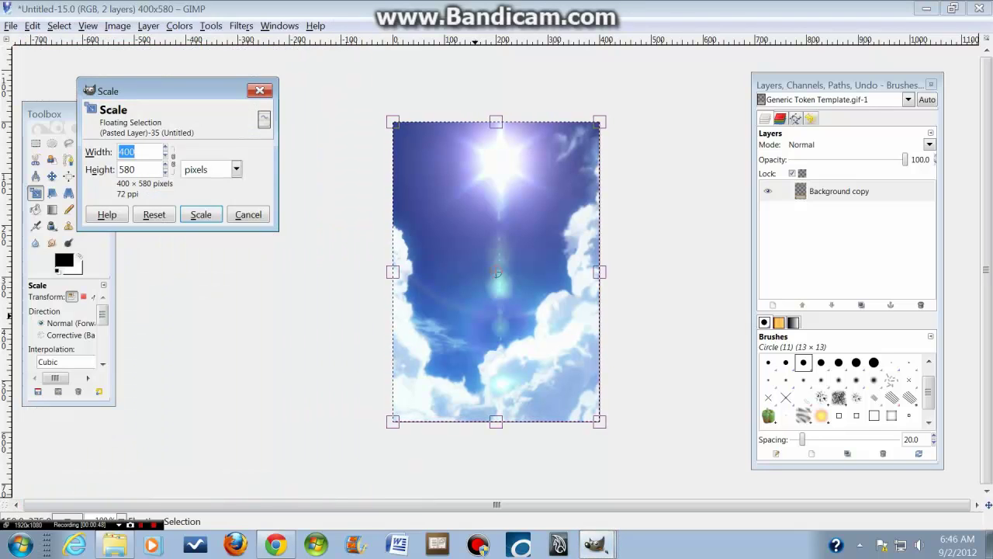
left_click(249, 214)
left_click(51, 176)
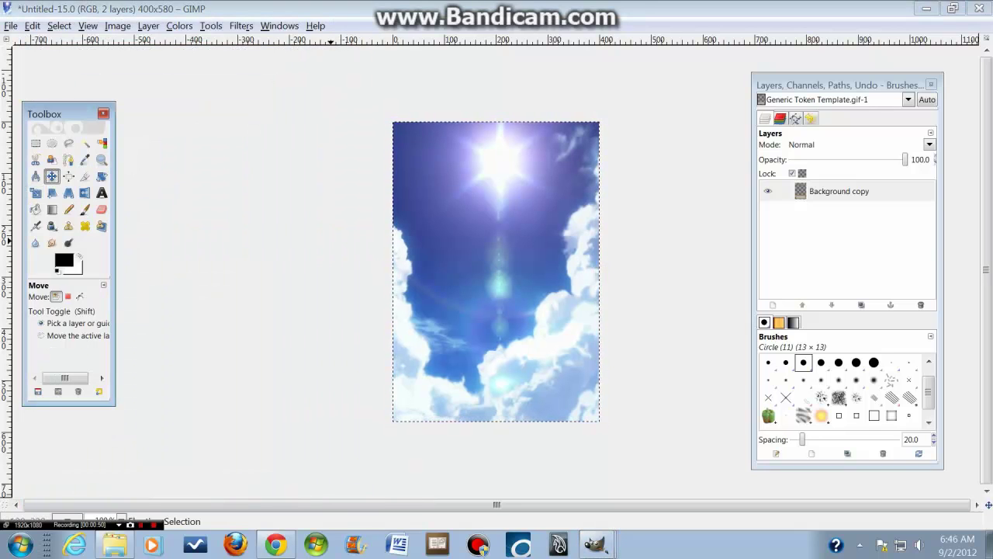
key("ctrl+v")
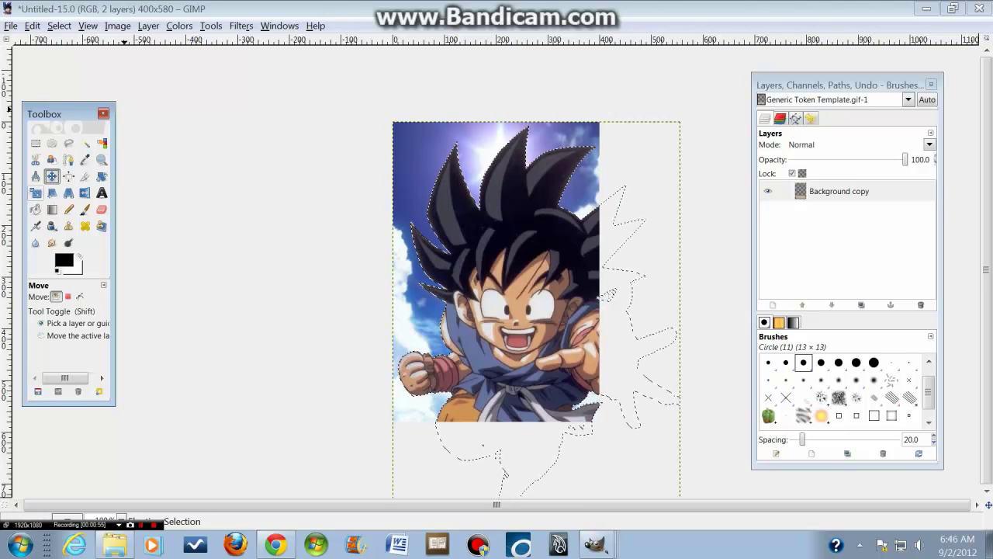
Scale the pasted Goku figure to 356 × 568 pixels
left_click(36, 193)
left_click(535, 310)
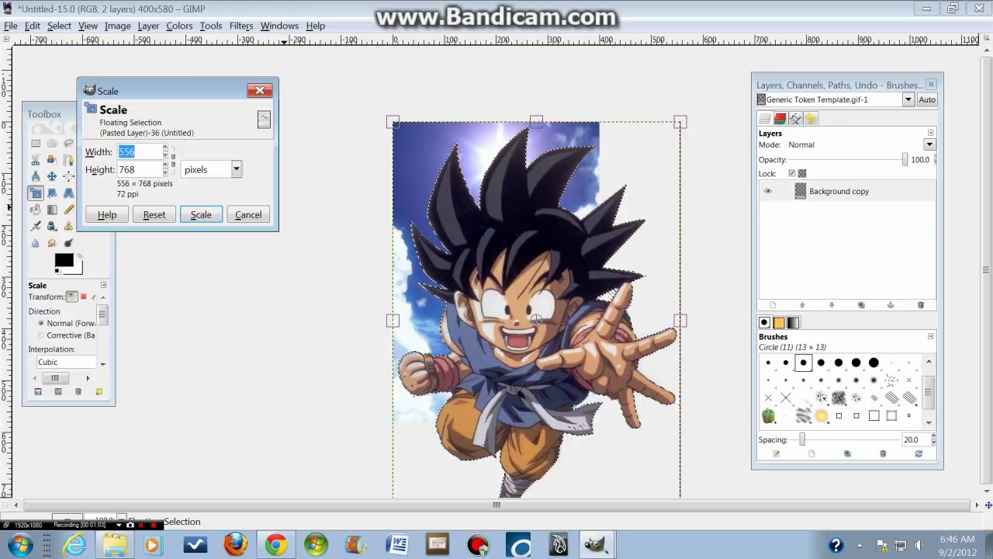
type("356")
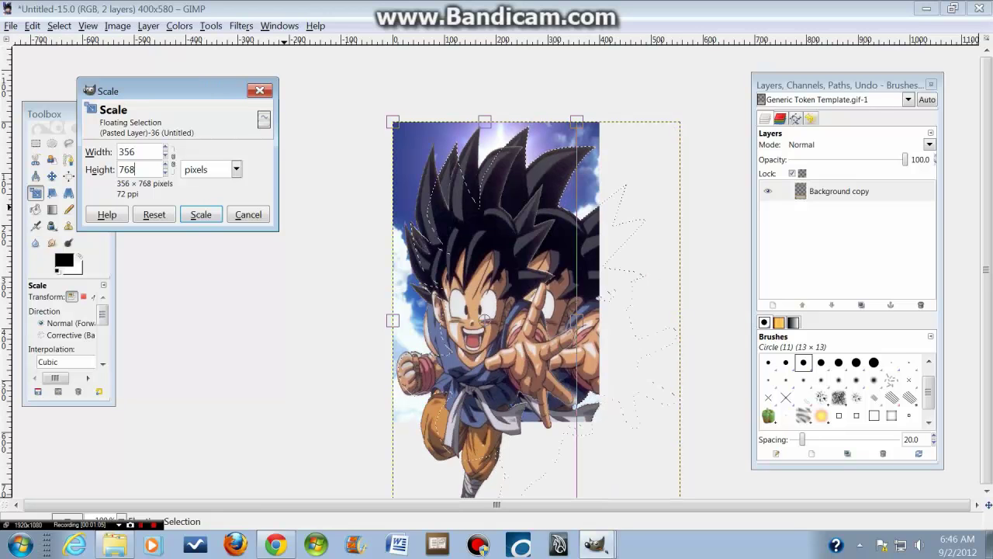
key("Tab")
type("68")
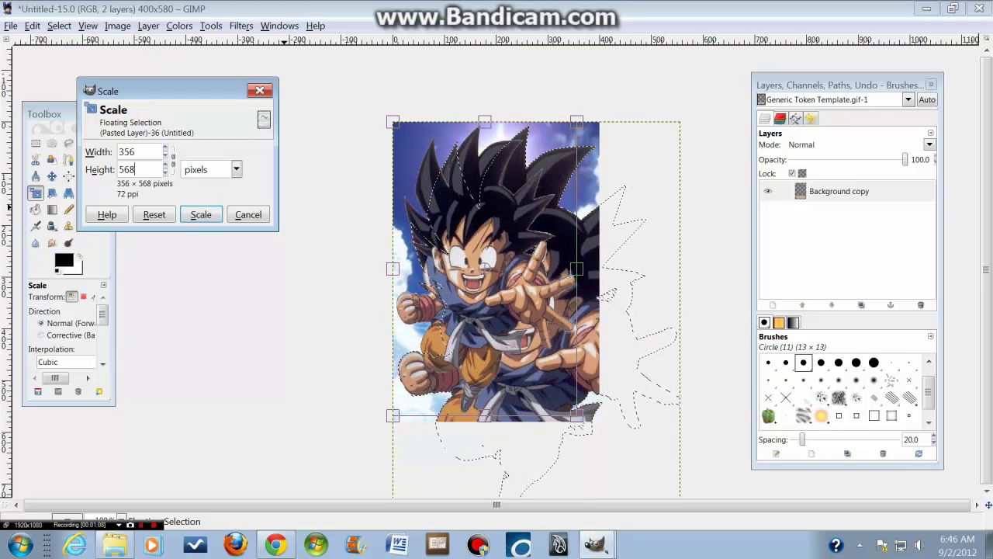
key("Return")
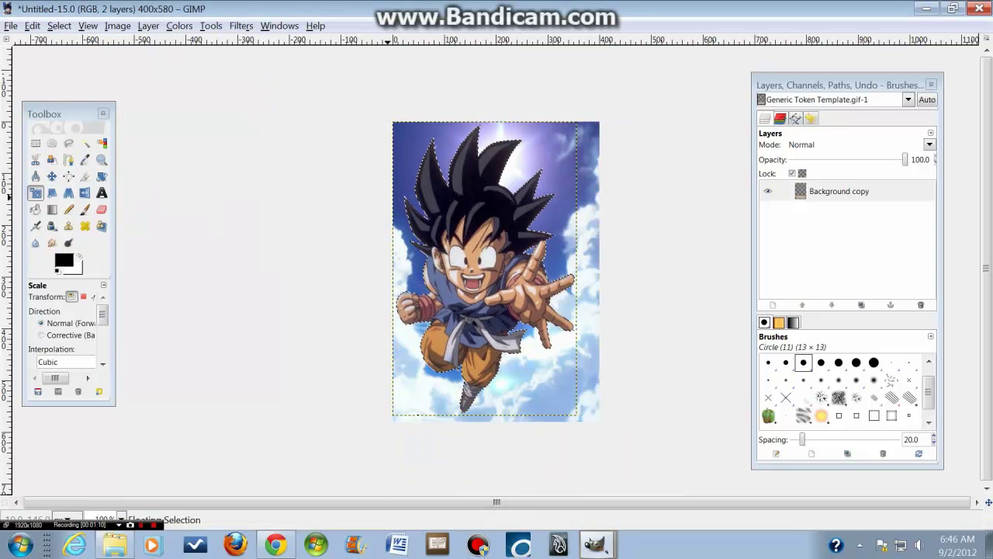
Move the floating Goku figure toward the card's lower right so his open hand meets the right edge and his foot the bottom edge
left_click_drag(477, 240, 549, 260)
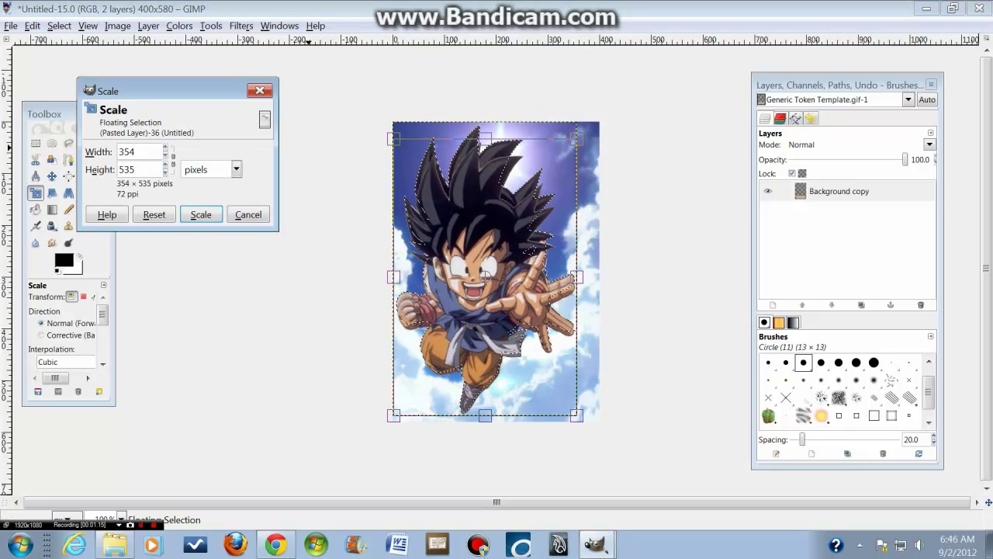
key("Return")
left_click(51, 176)
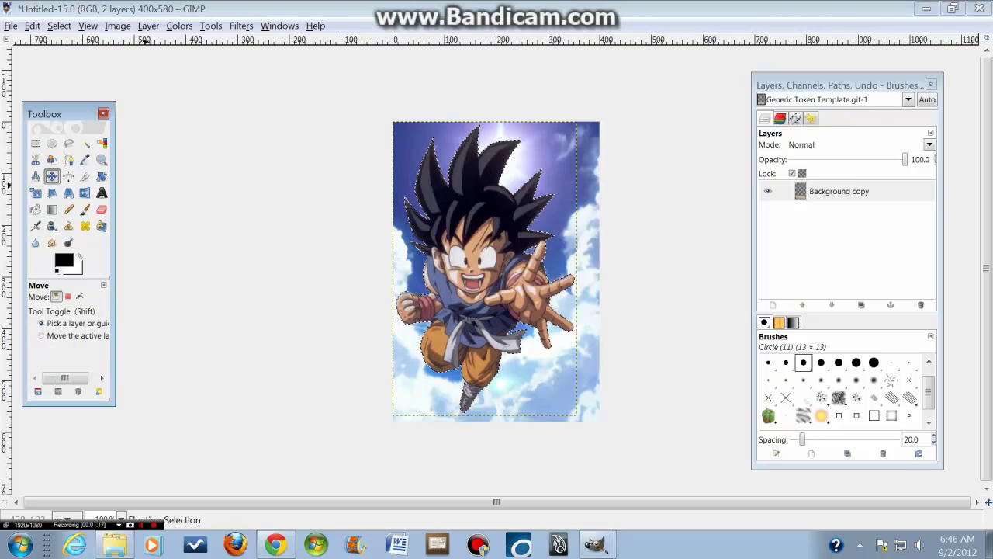
left_click_drag(417, 415, 450, 438)
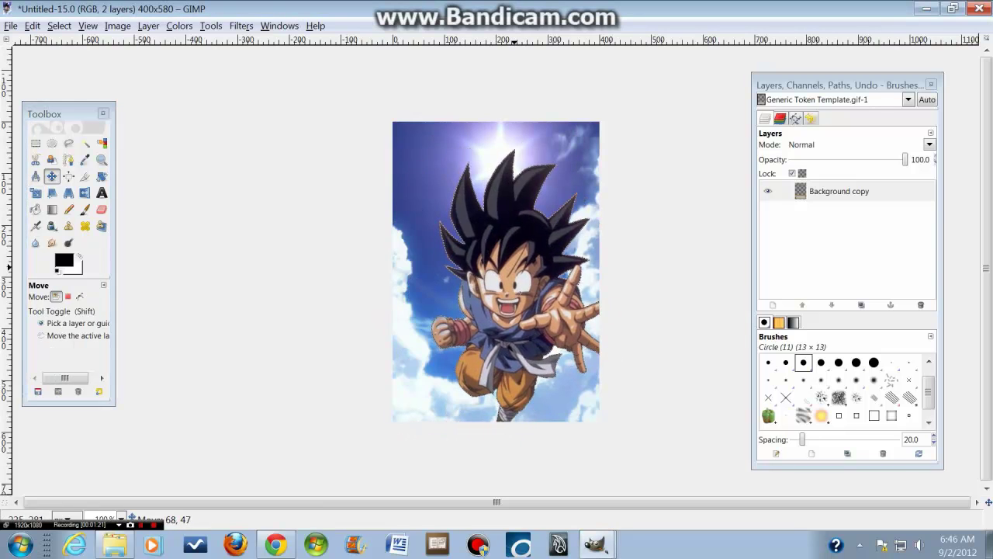
mouse_move(511, 267)
left_mouse_down()
mouse_move(409, 152)
mouse_move(500, 261)
left_mouse_up()
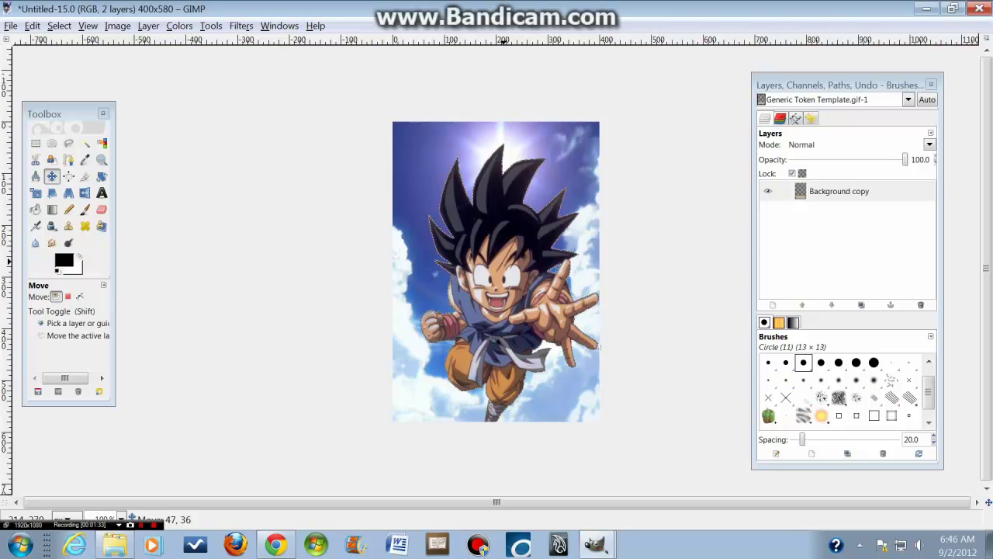
mouse_move(502, 261)
left_mouse_down()
mouse_move(521, 253)
mouse_move(506, 252)
left_mouse_up()
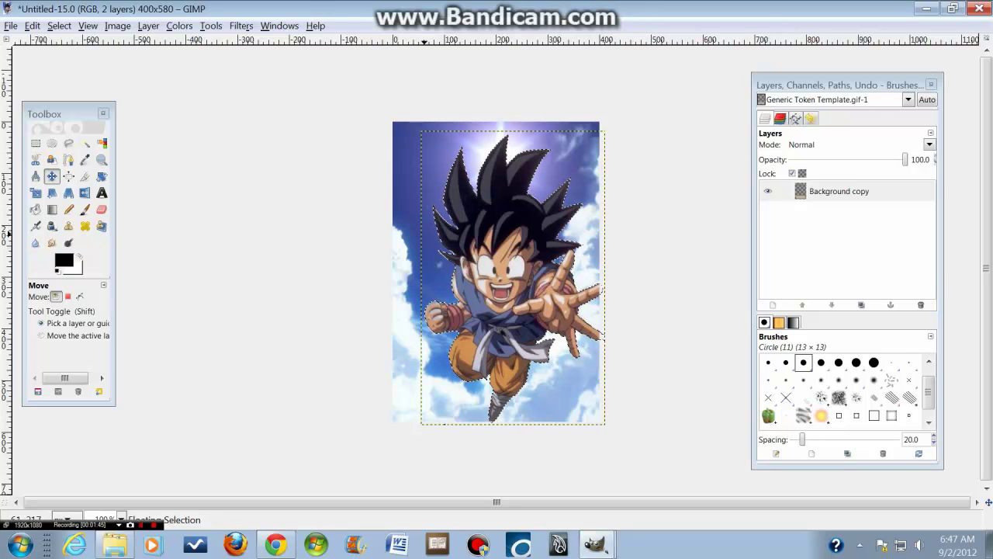
Anchor the floating Goku figure onto the sky background layer
key("ctrl+h")
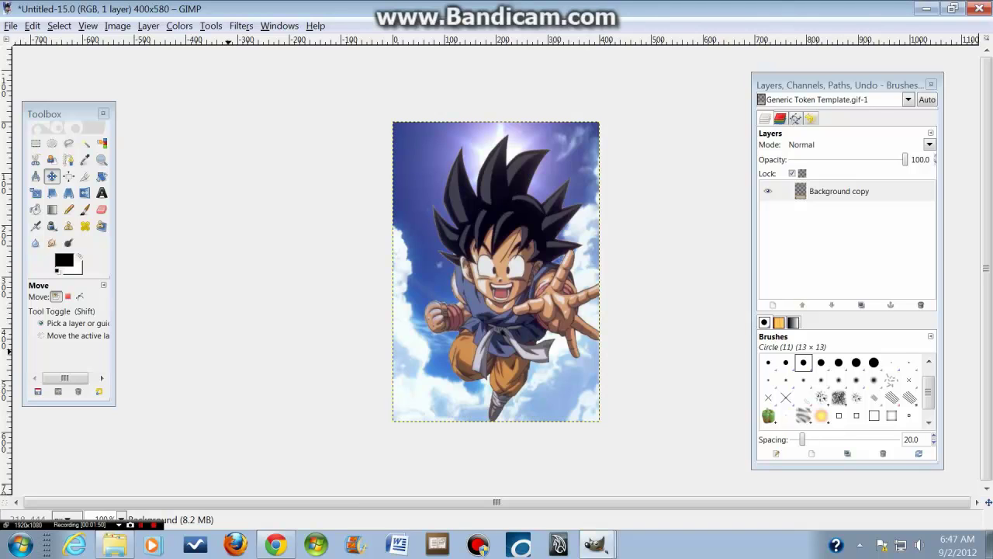
key("ctrl+z")
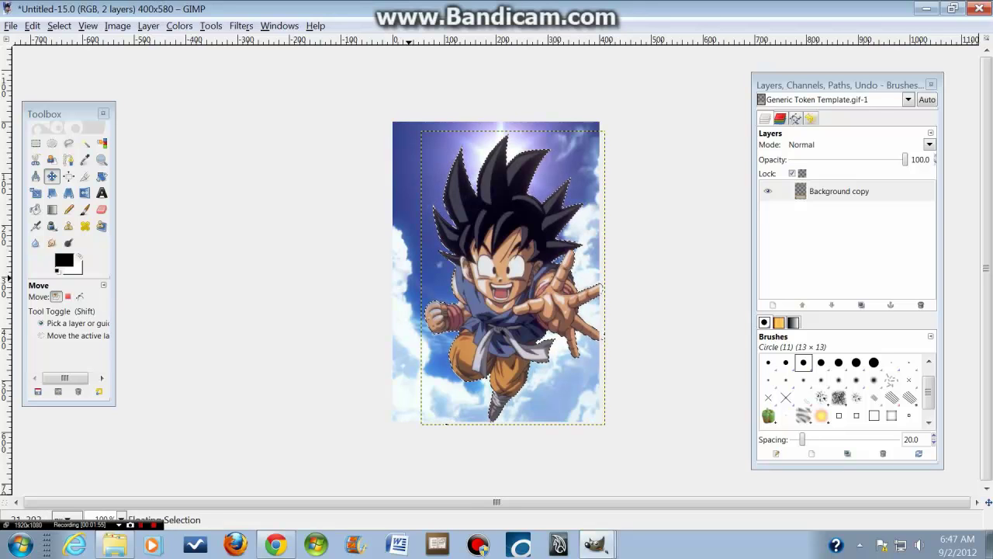
left_click(405, 277)
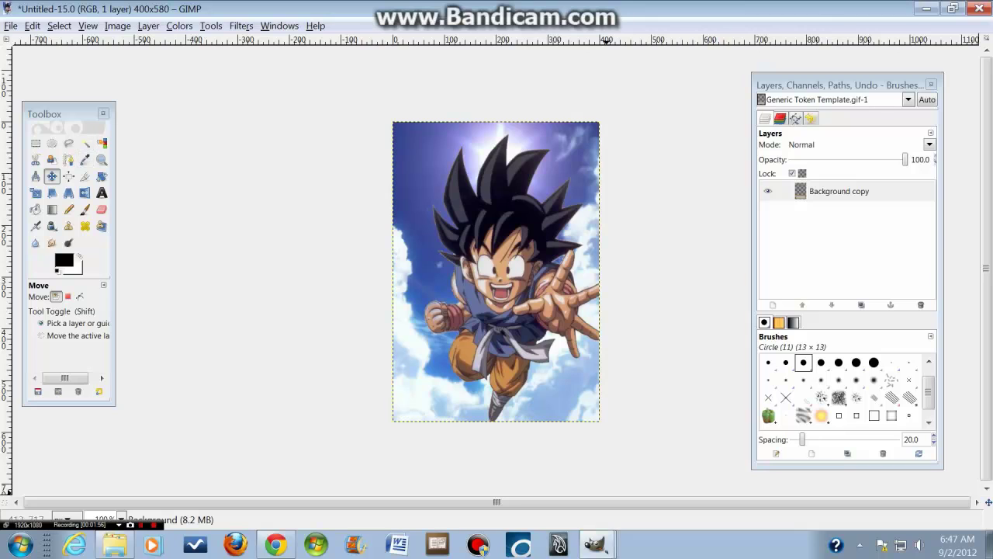
Try to copy the token boxes from Generic Token Template.gif, paste them over the Goku picture and anchor them
left_click(596, 545)
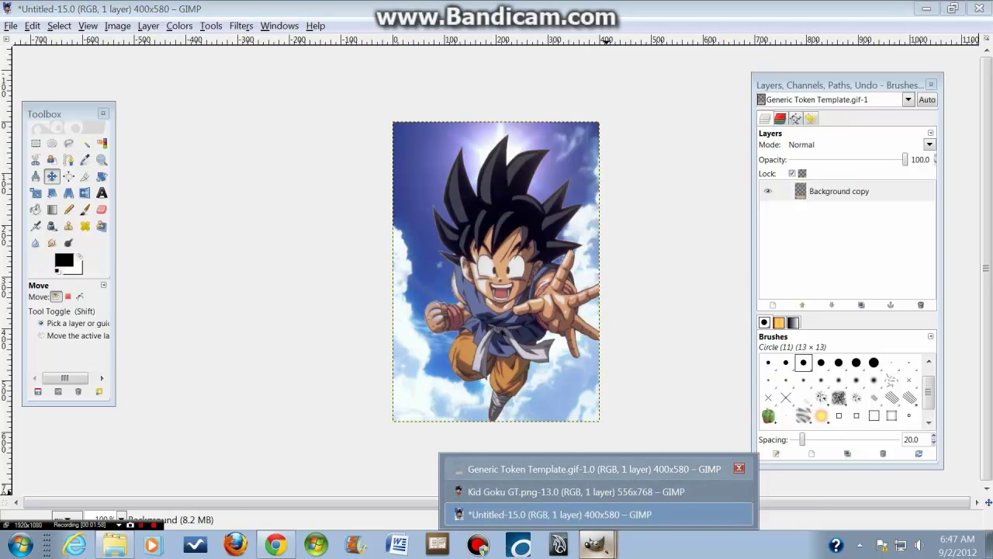
left_click(589, 469)
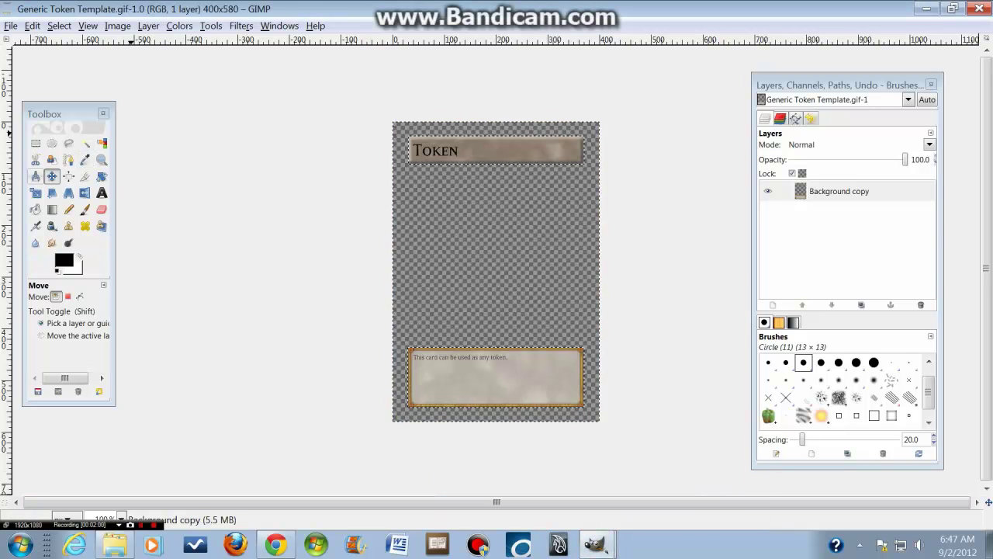
left_click(52, 176)
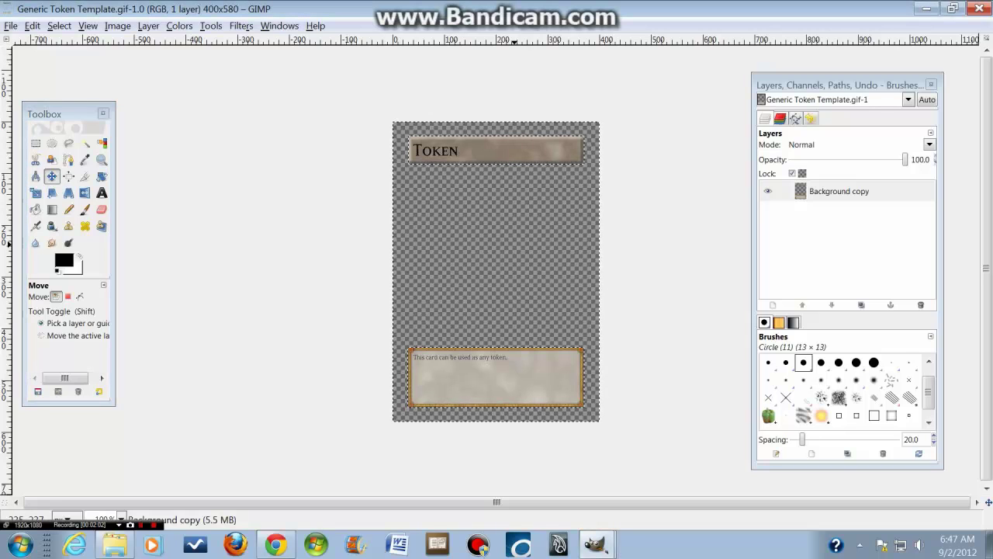
right_click(458, 236)
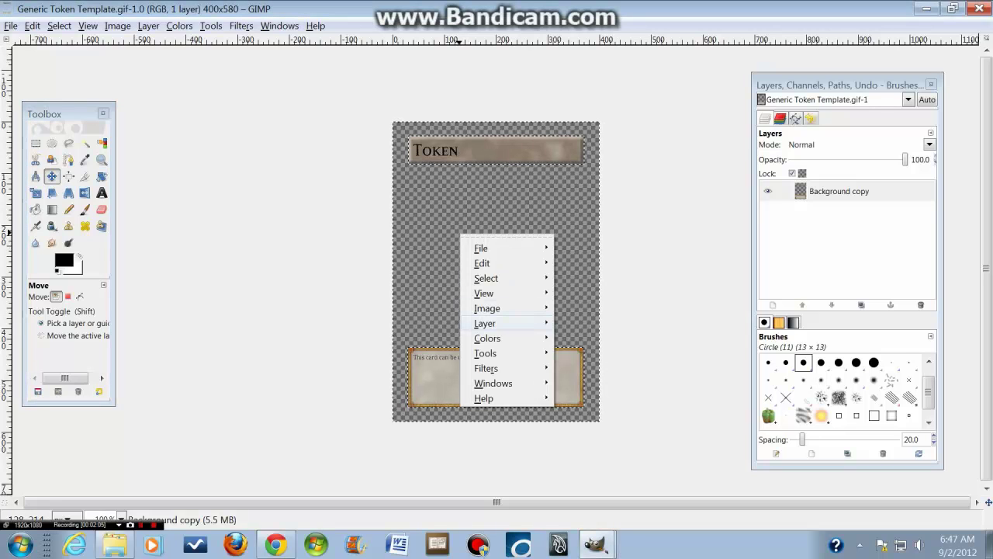
mouse_move(489, 263)
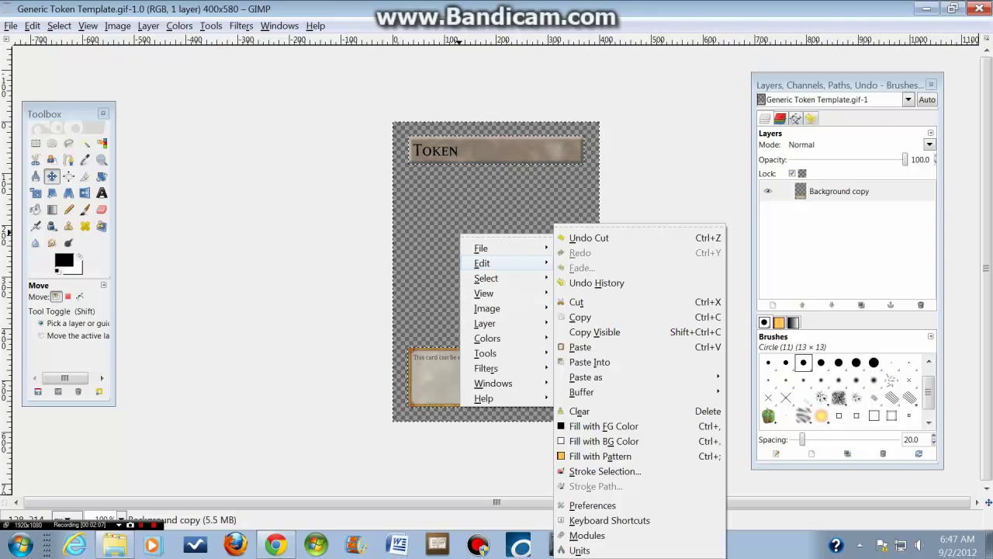
left_click(581, 317)
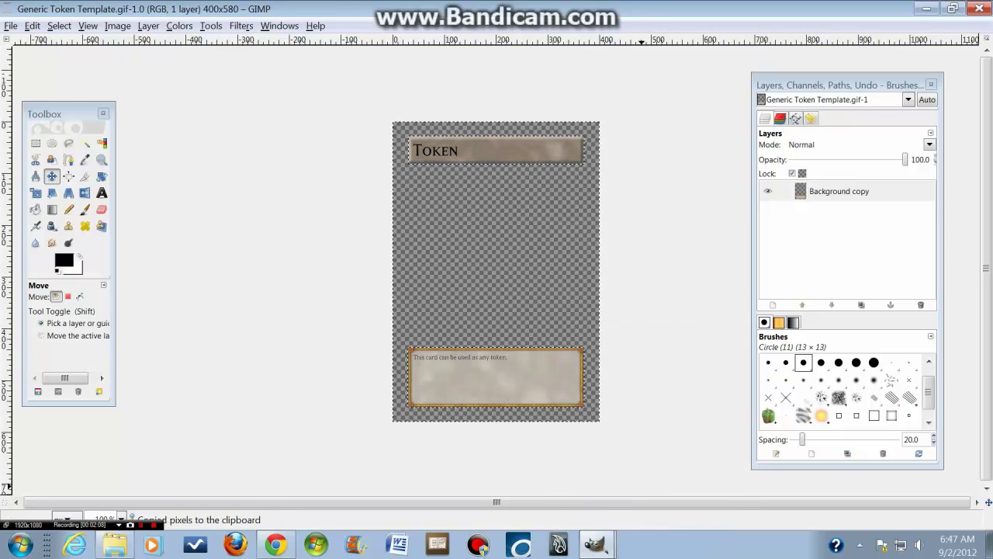
mouse_move(595, 545)
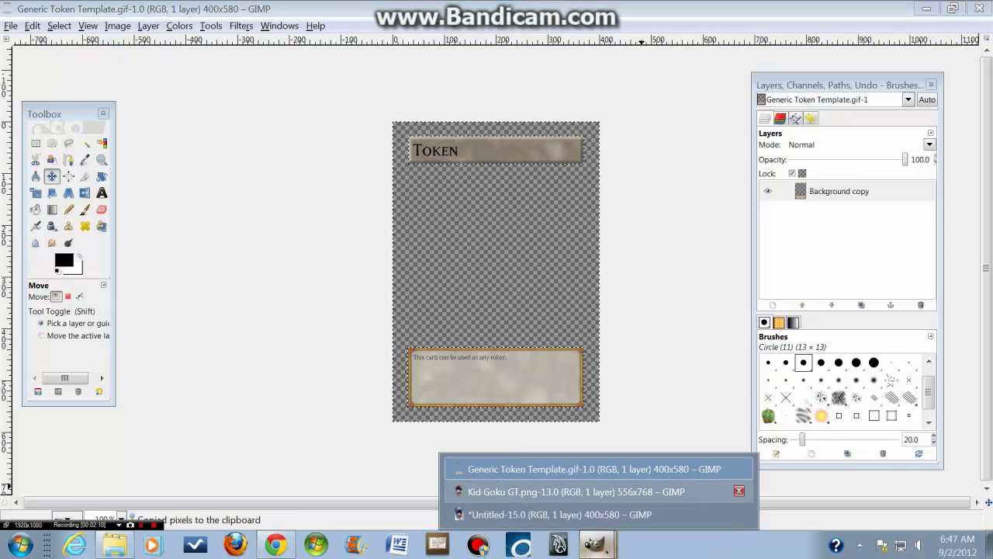
left_click(559, 514)
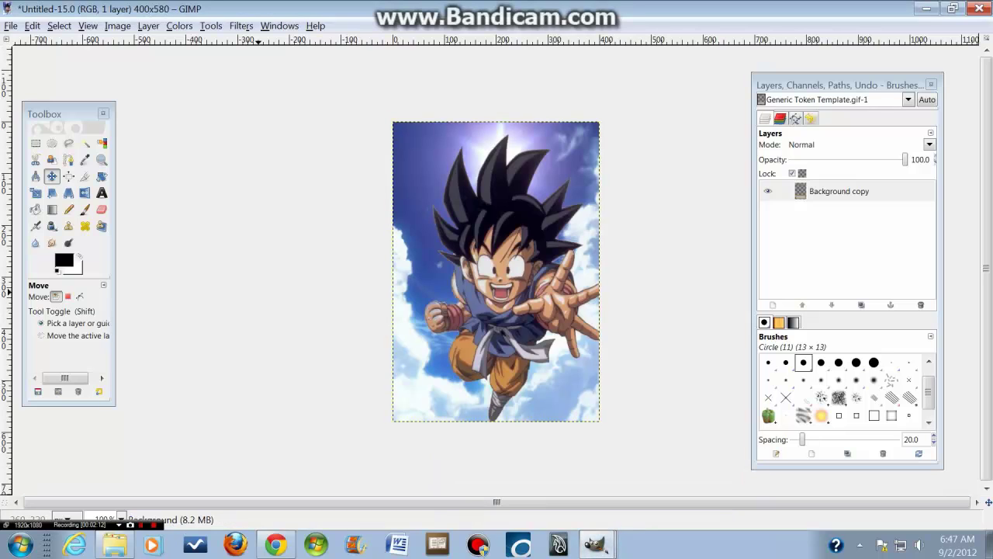
key("ctrl+v")
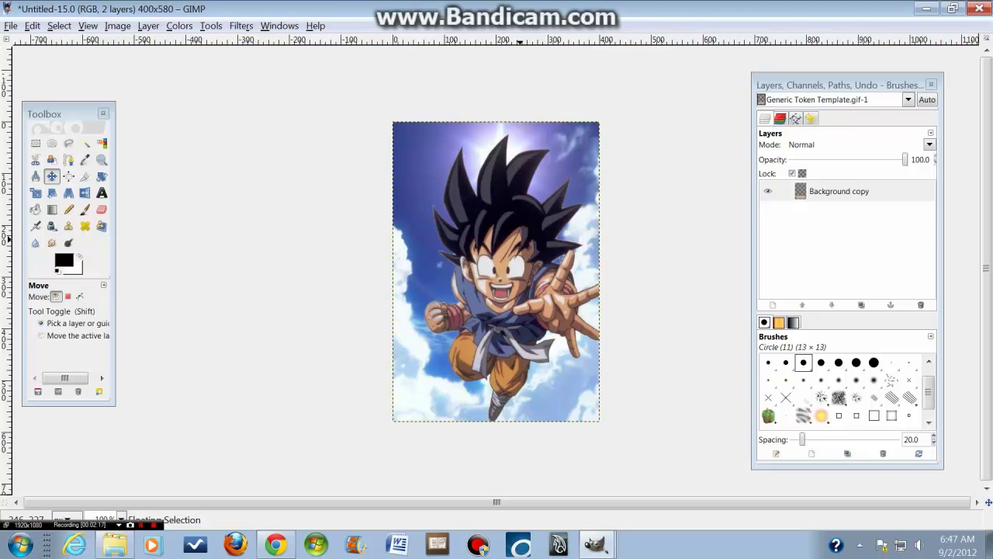
key("ctrl+h")
Show the layers of Untitled-15 and close the Kid Goku GT.png image
left_click(834, 99)
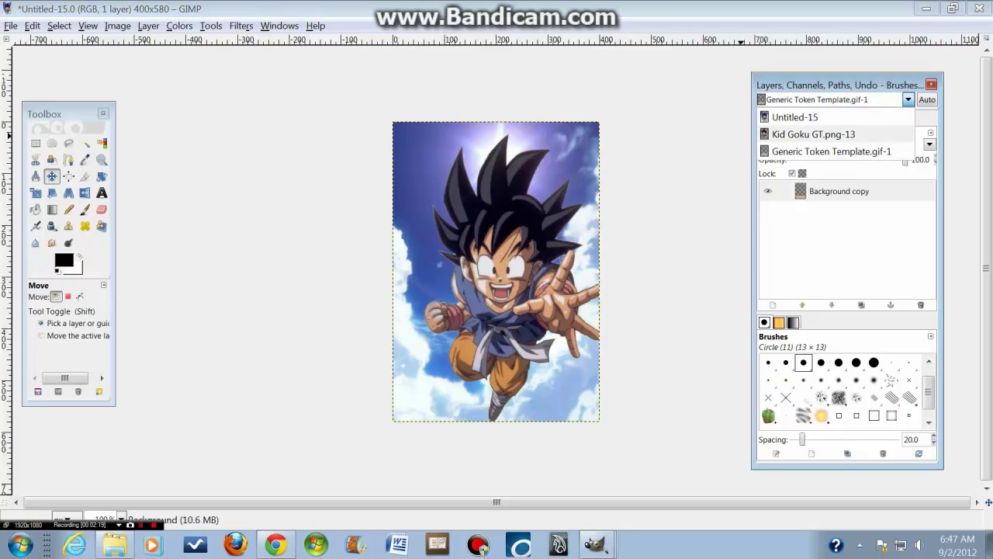
left_click(834, 117)
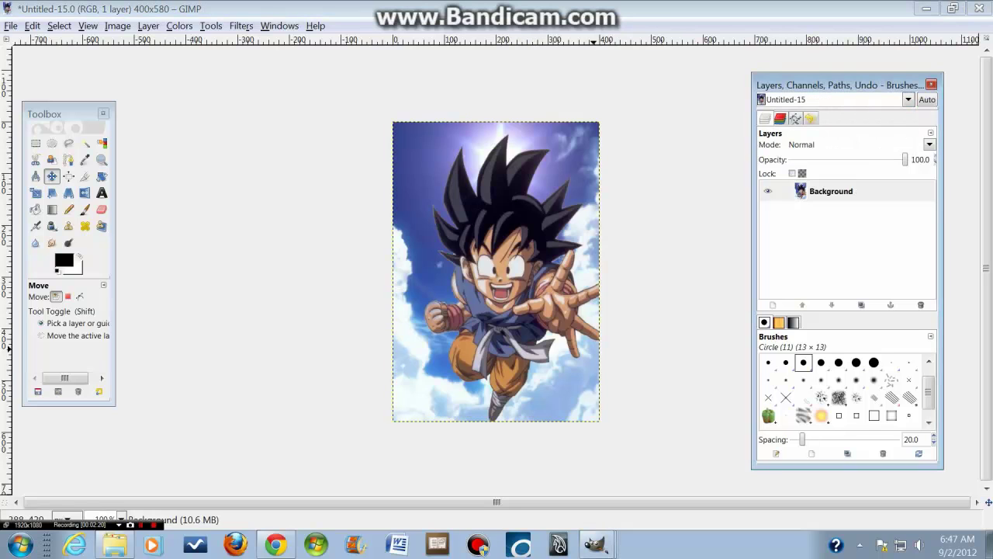
left_click(596, 545)
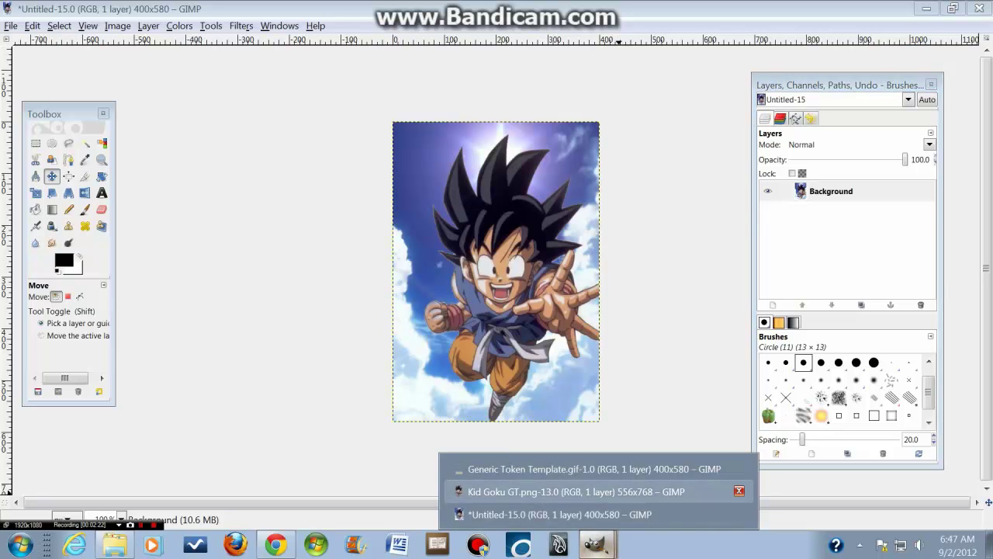
left_click(739, 490)
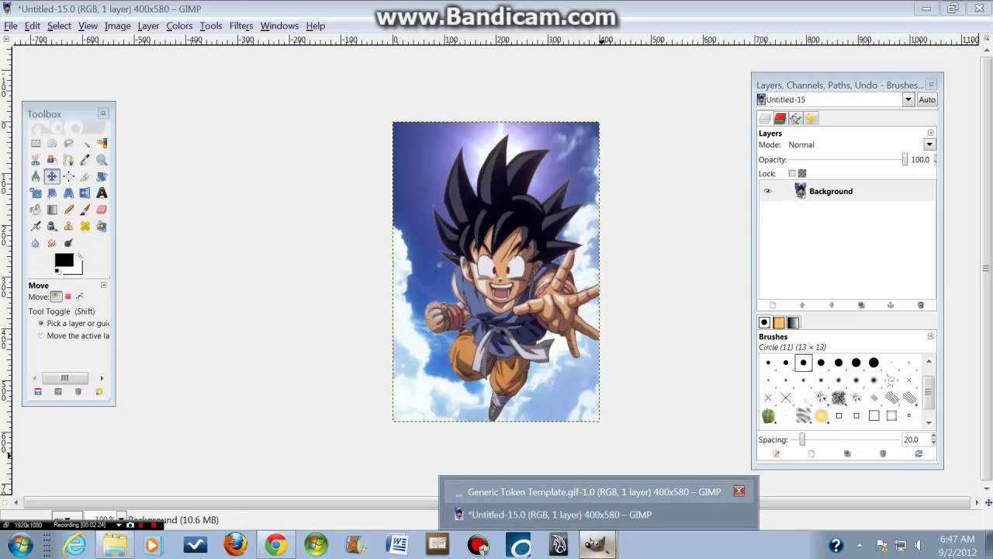
Save Generic Token Template.gif, converting it to indexed with default settings on export, and close the image
left_click(594, 491)
left_click(11, 26)
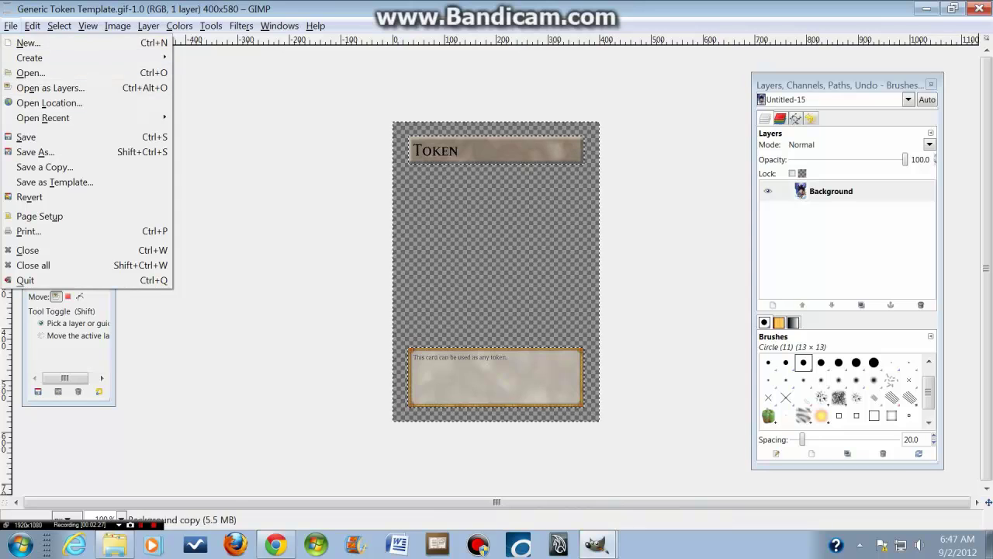
left_click(31, 136)
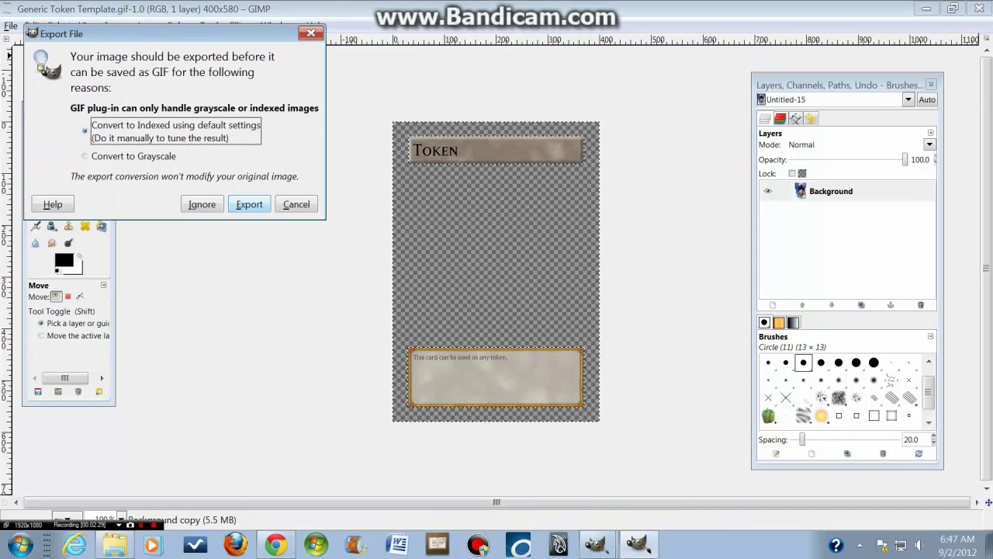
left_click(249, 204)
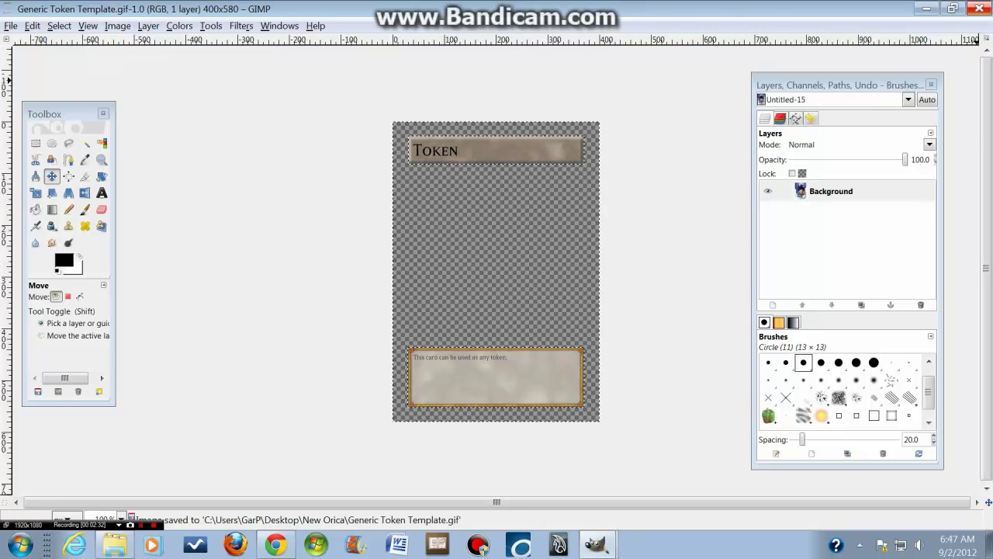
left_click(979, 8)
Reopen the saved Generic Token Template.gif from the New Orica folder
left_click(11, 26)
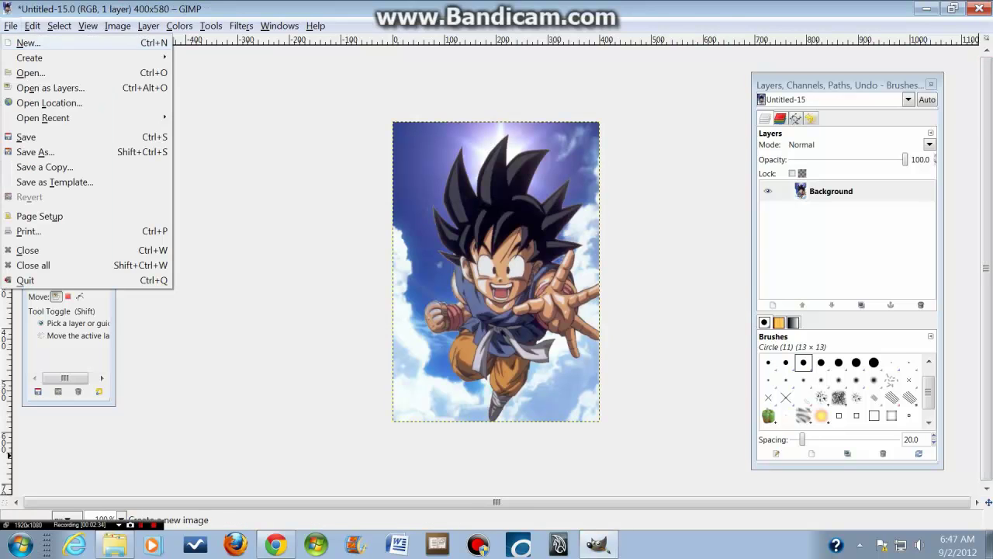
left_click(31, 73)
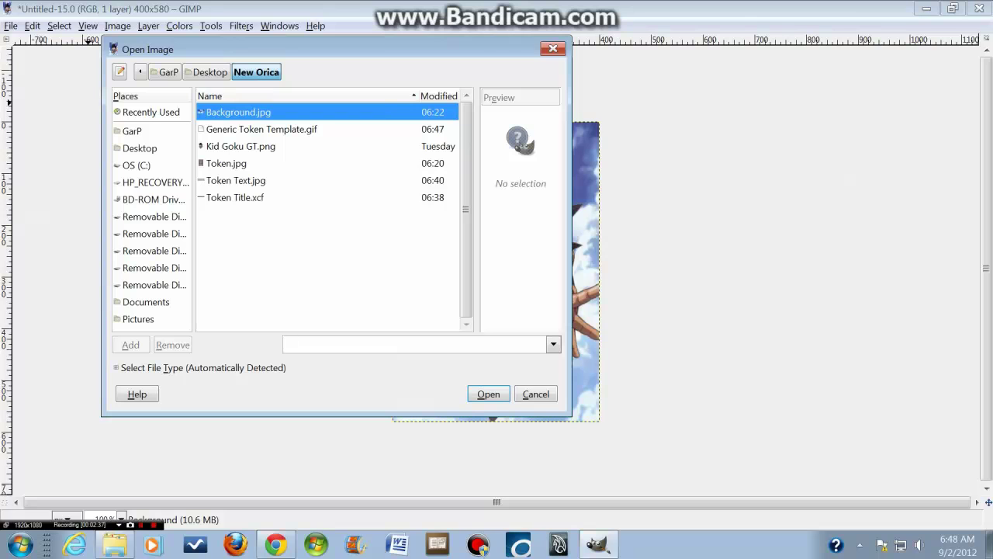
key("Down")
key("Escape")
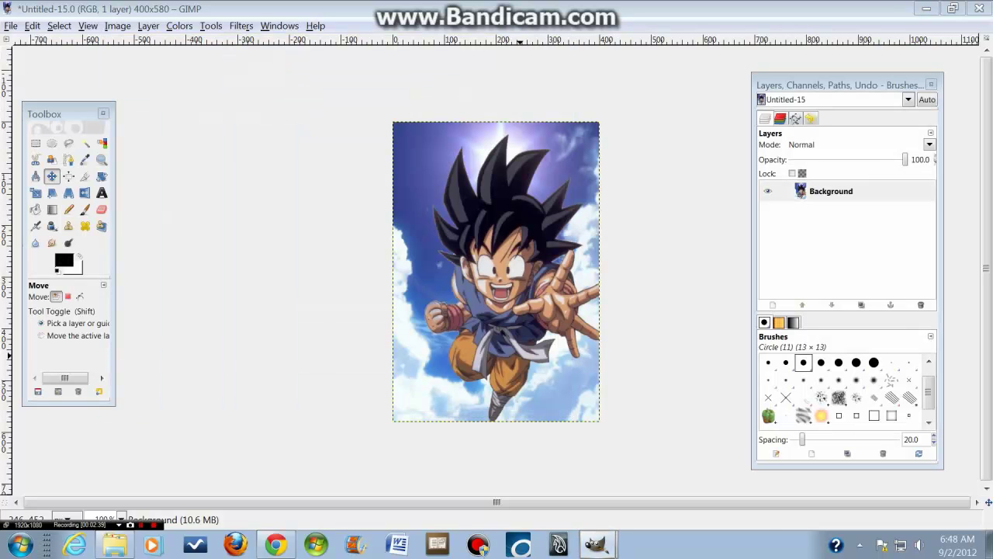
mouse_move(597, 545)
left_click(582, 511)
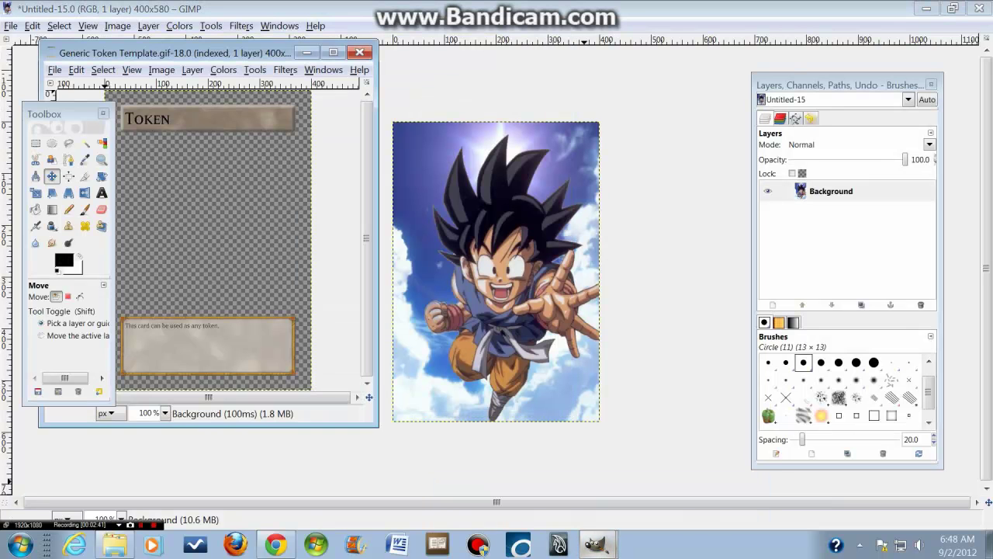
Copy the content of the reopened token template and paste it over the Goku picture in the untitled card image
right_click(191, 189)
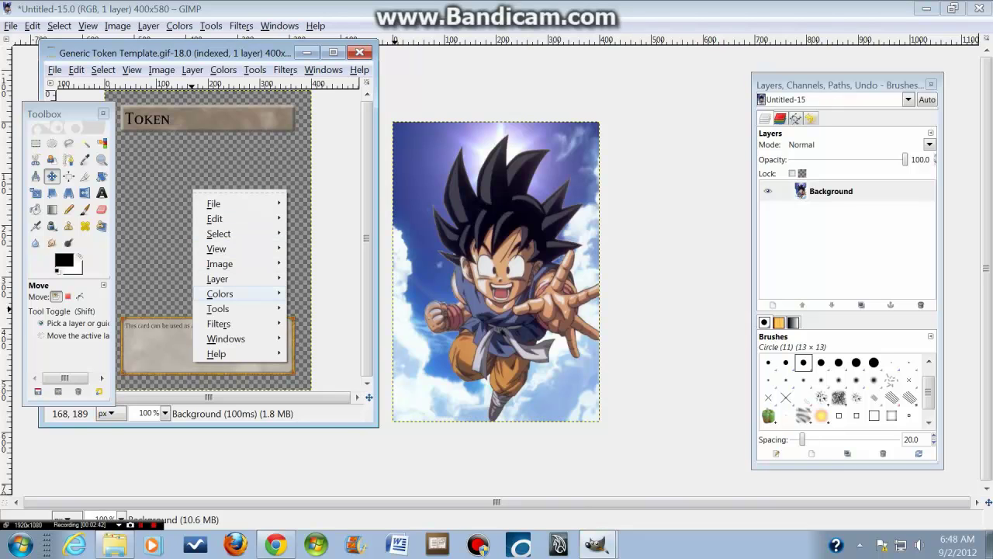
mouse_move(238, 218)
key("Return")
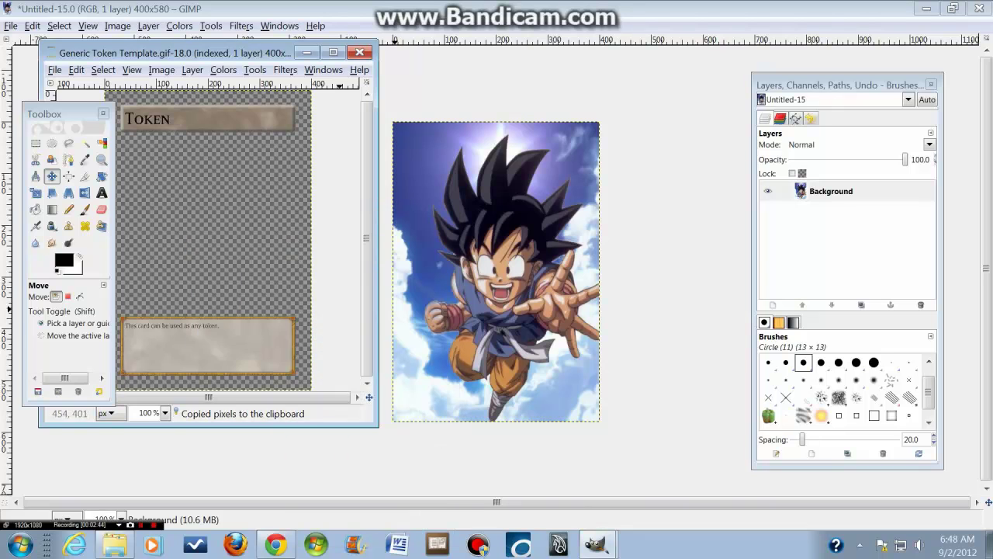
key("alt+Tab")
key("ctrl+v")
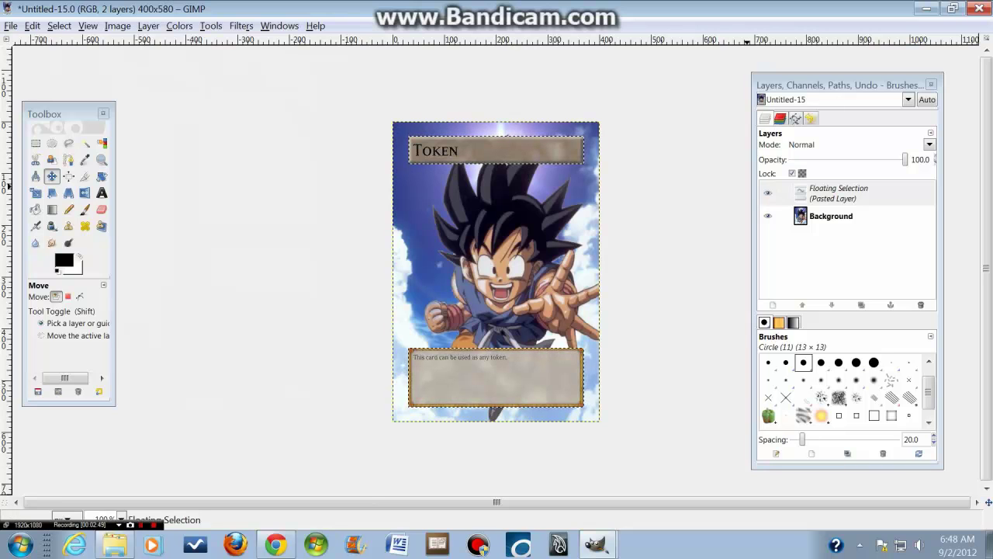
Set the pasted token template's opacity to 64.5 and anchor it to the Background layer
left_click(908, 99)
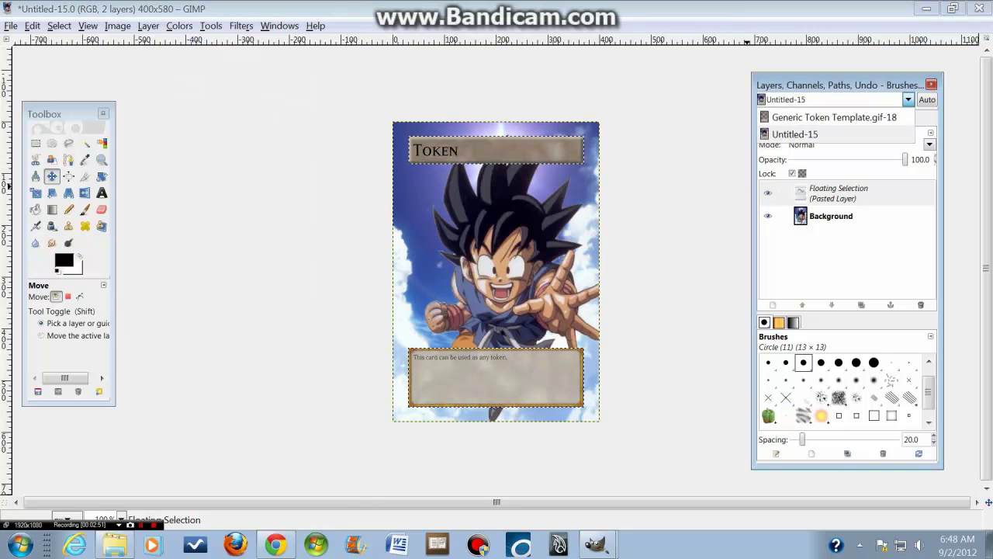
key("Escape")
left_click_drag(904, 159, 864, 159)
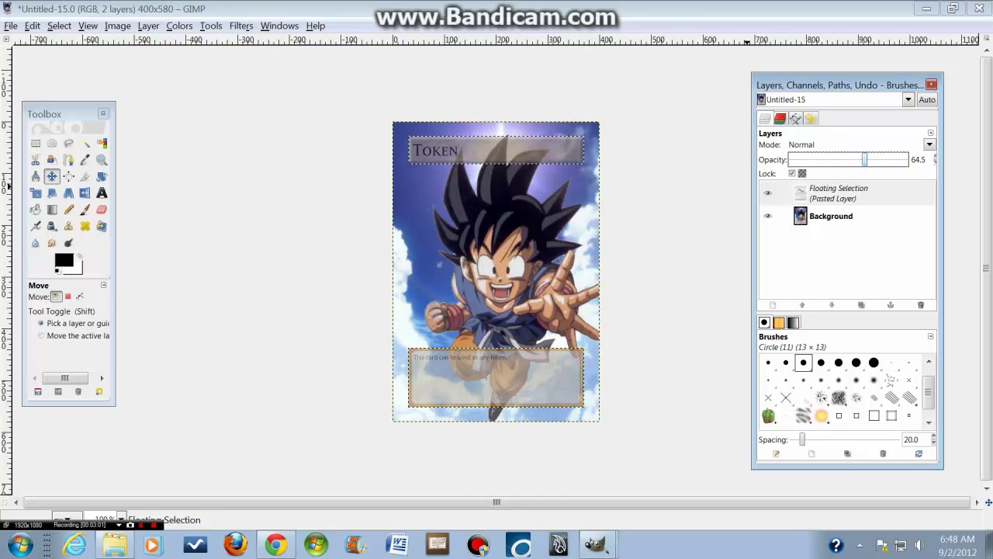
left_click(668, 262)
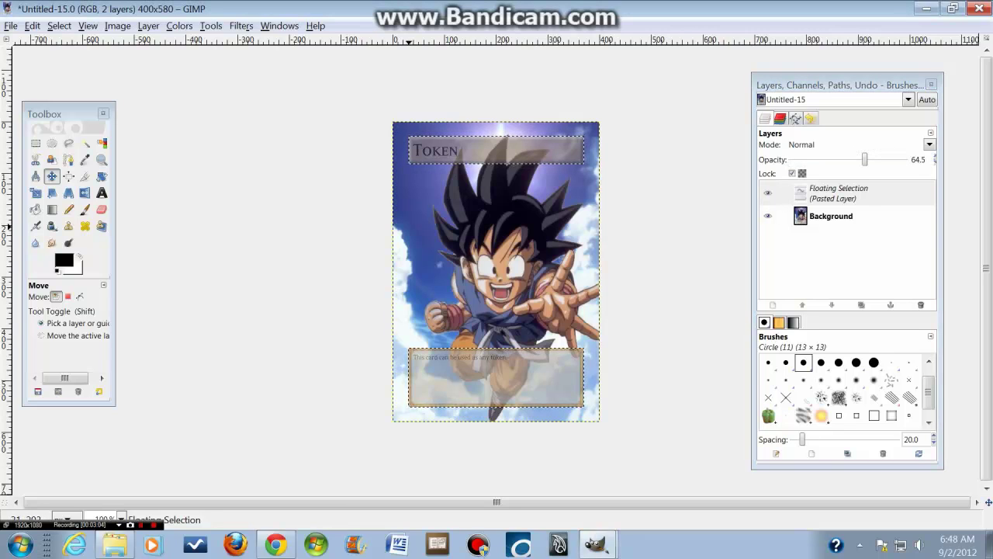
left_click(409, 228)
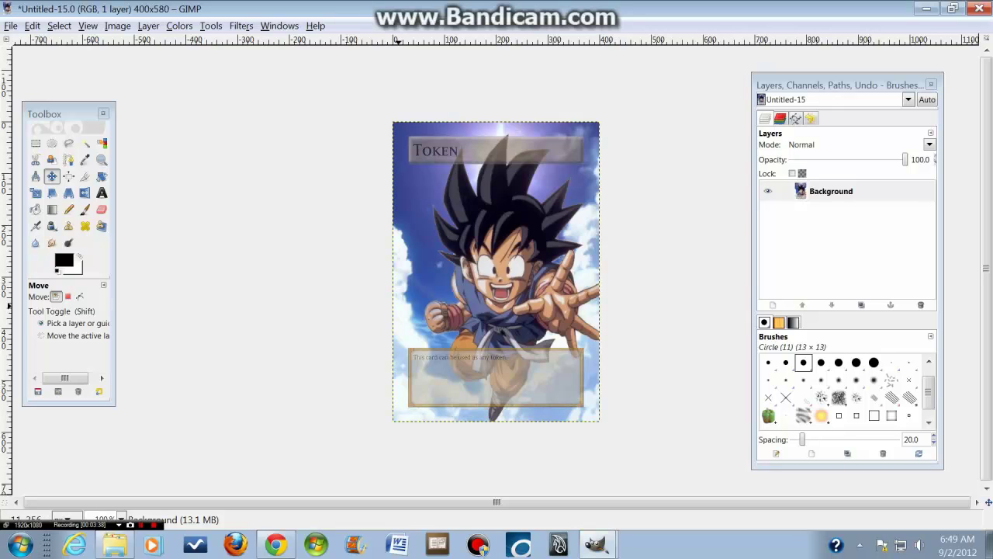
Save the finished Goku card image as Background.jpeg in the New Orica folder and complete the JPEG export
left_click(11, 25)
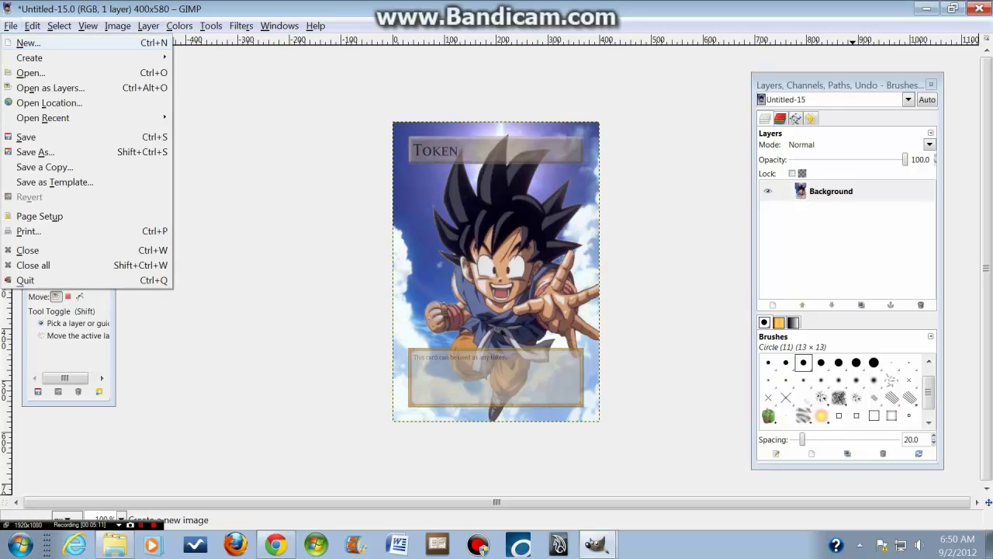
key("Return")
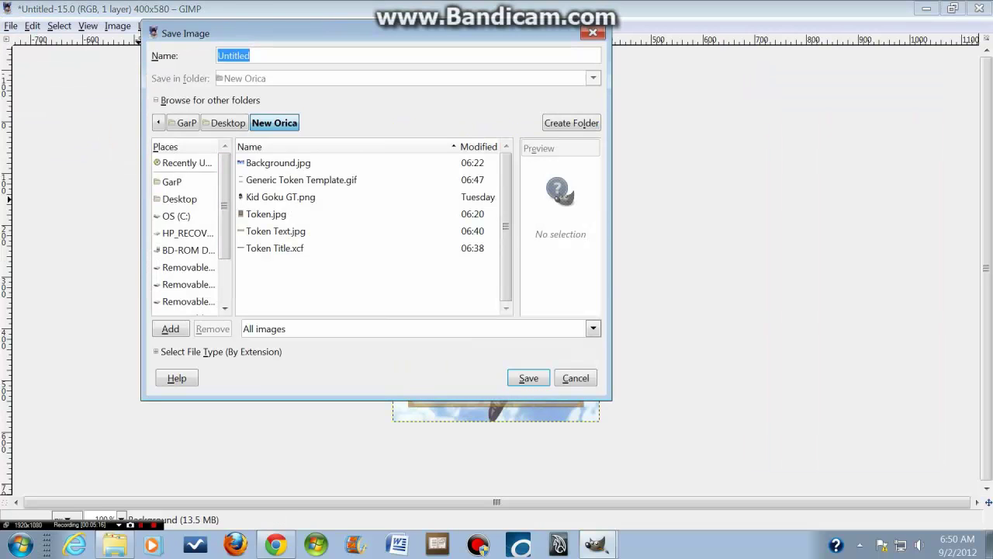
type("Goku Orica 1")
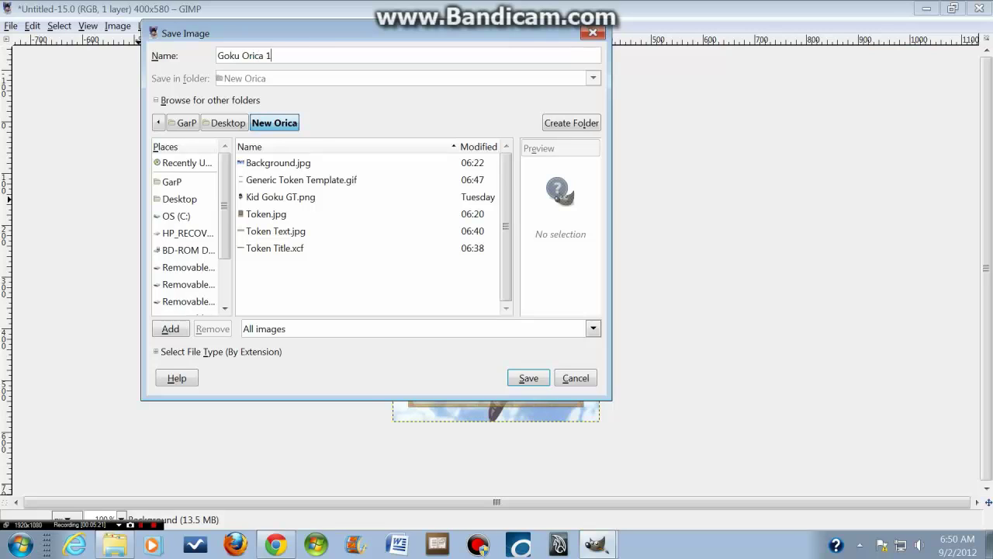
right_click(371, 271)
key("Escape")
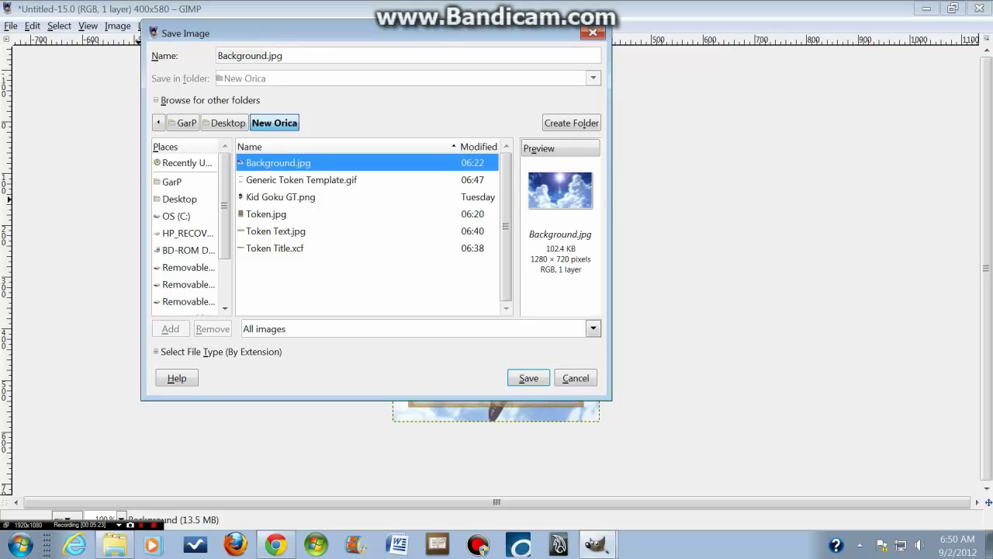
left_click(283, 55)
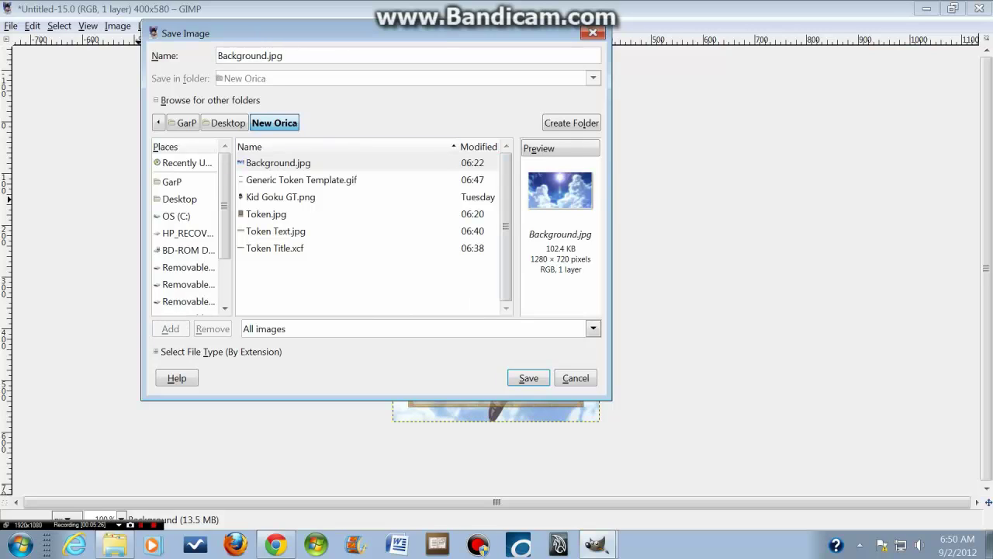
key("BackSpace")
type("eg")
left_click(528, 378)
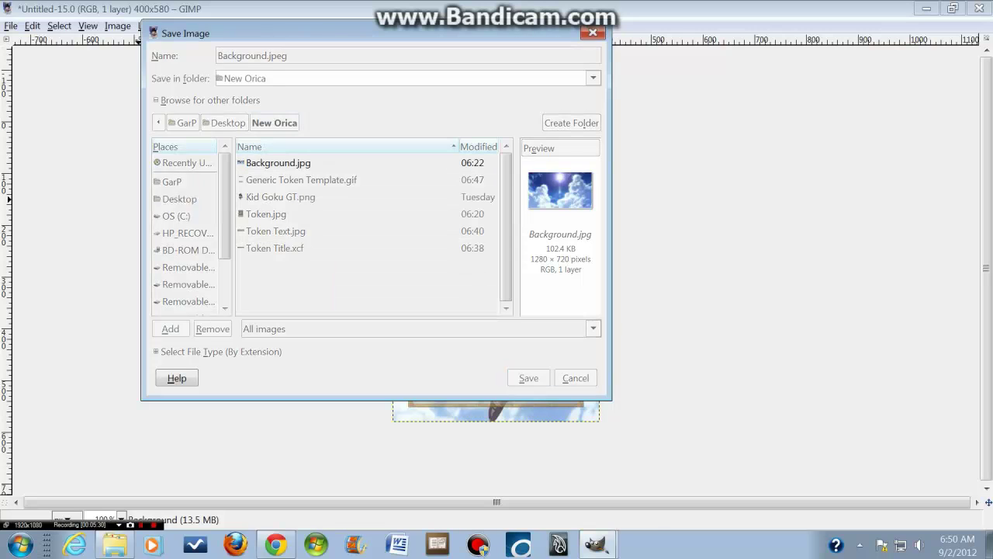
left_click_drag(166, 95, 180, 94)
left_click(141, 217)
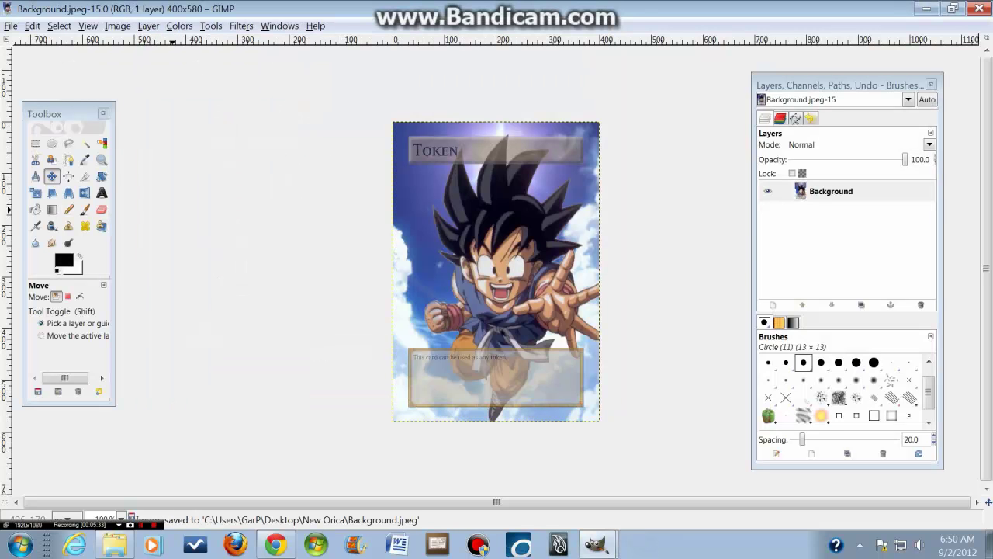
Close the saved card image and the Generic Token Template.gif image, and exit GIMP
left_click(979, 8)
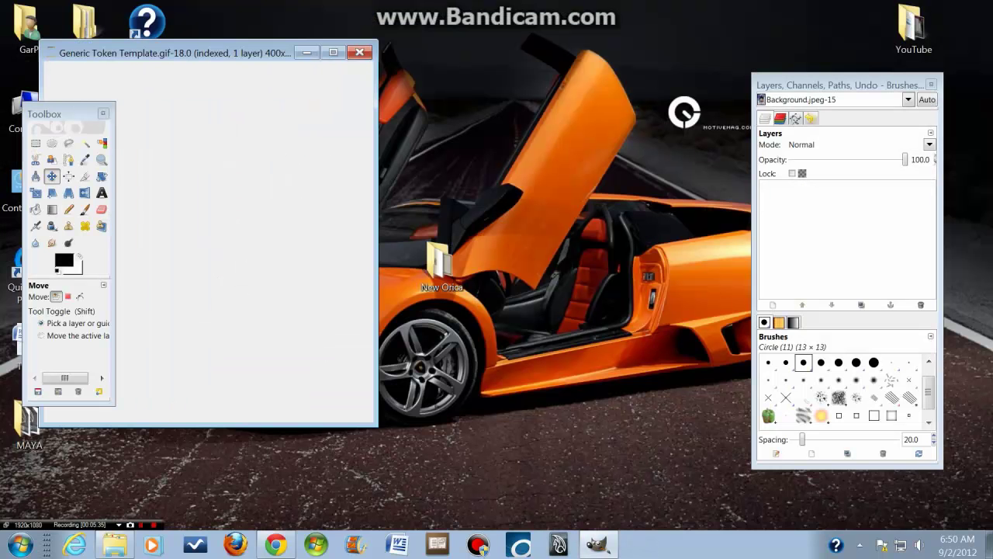
left_click(362, 51)
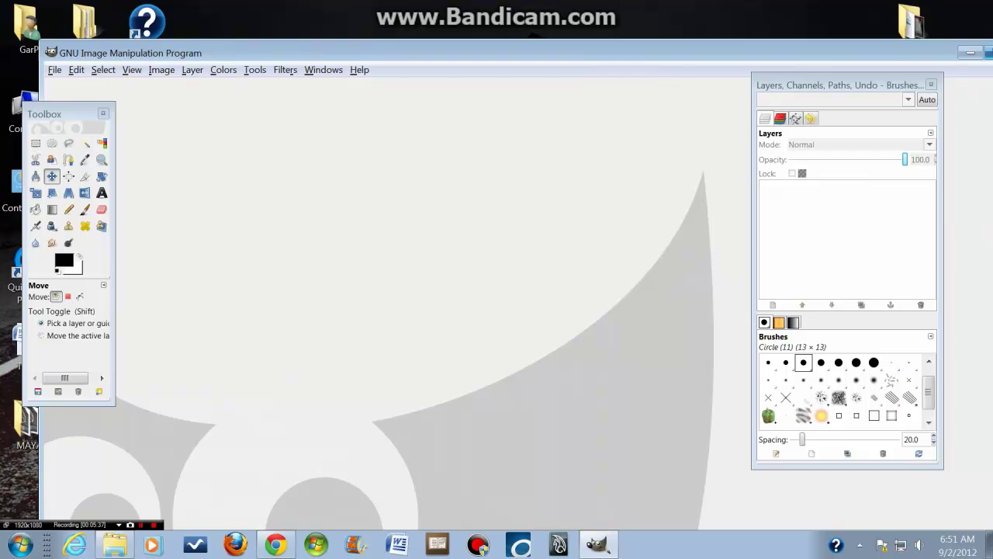
left_click(989, 52)
left_click(979, 7)
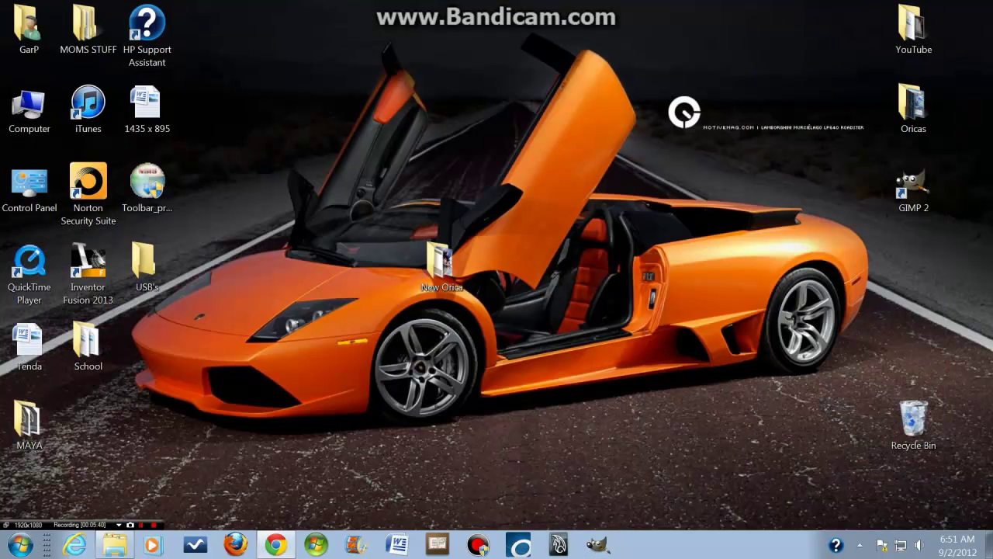
Open the New Orica folder and look through the Oricas folder and its Finished Oricas subfolder, closing the Oricas window
double_click(439, 263)
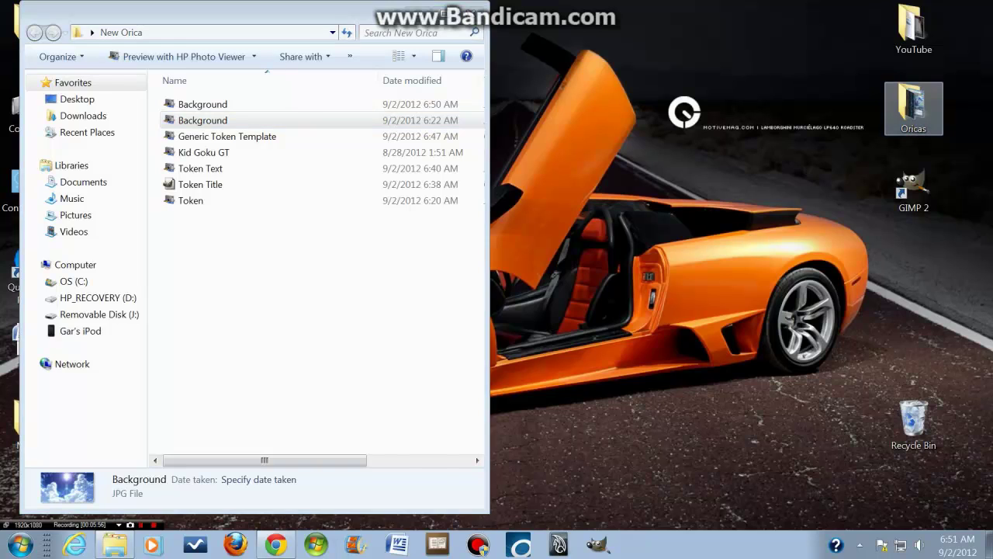
double_click(913, 104)
double_click(219, 116)
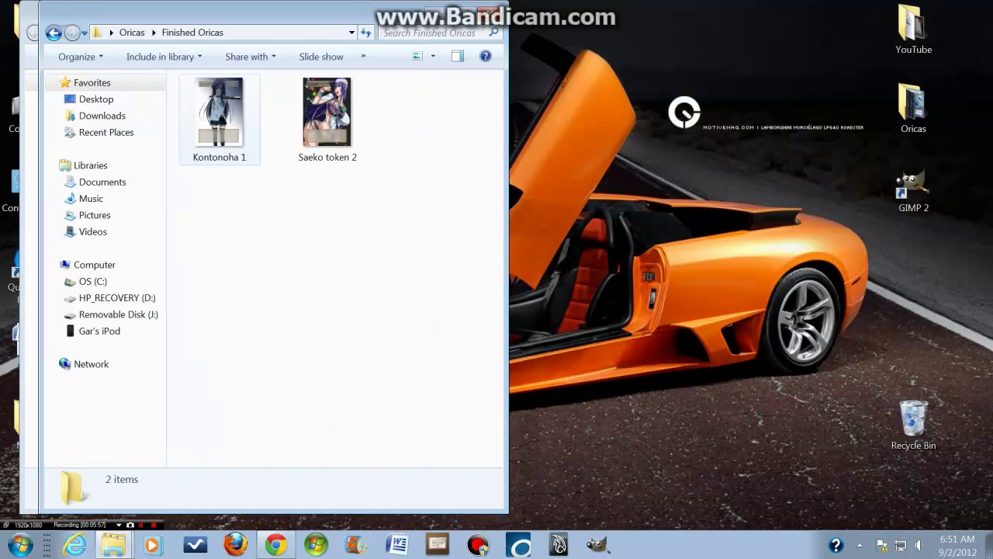
left_click(53, 32)
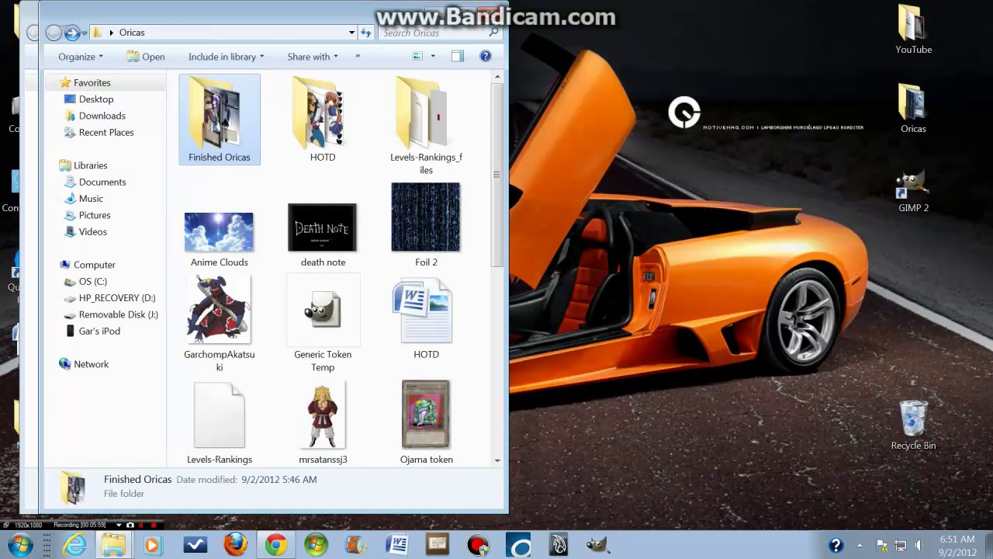
scroll(334, 268, "down", 5)
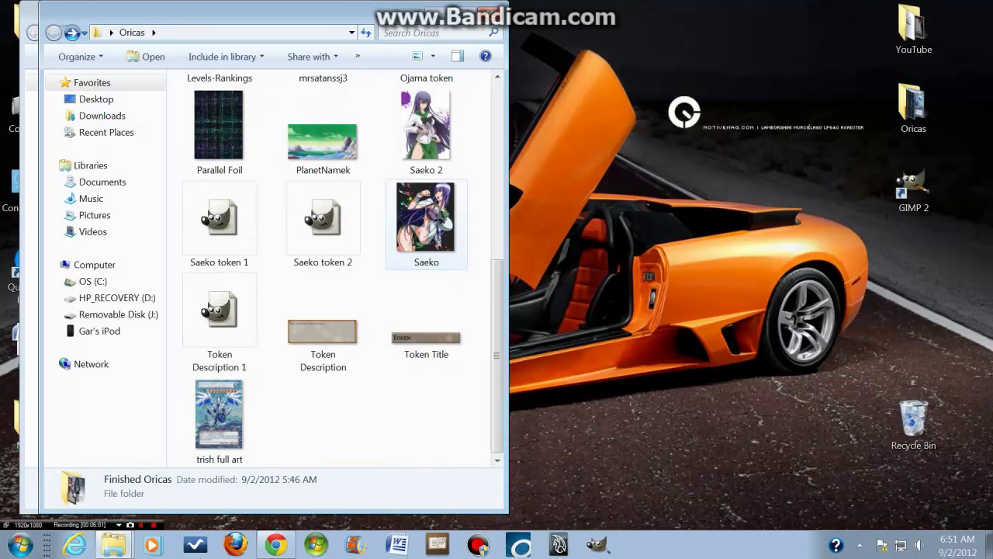
scroll(333, 268, "up", 5)
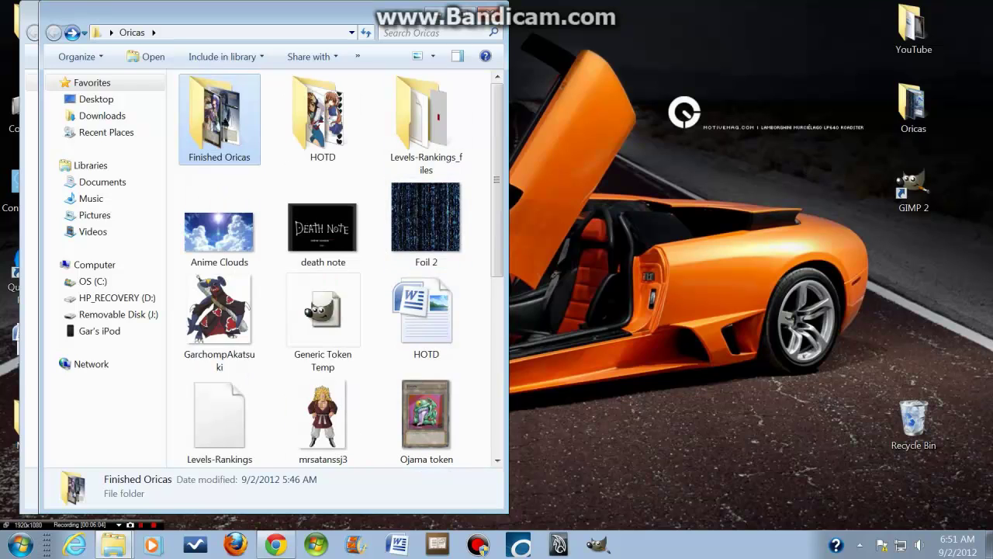
left_click(487, 11)
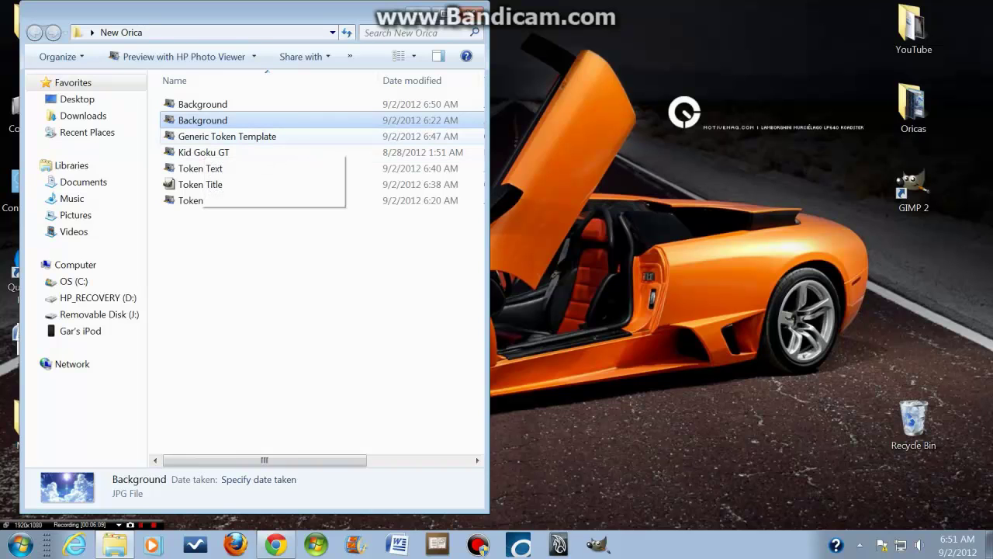
View Generic Token Template and the sky Background JPG from the New Orica folder in the photo viewer, closing each one
double_click(202, 137)
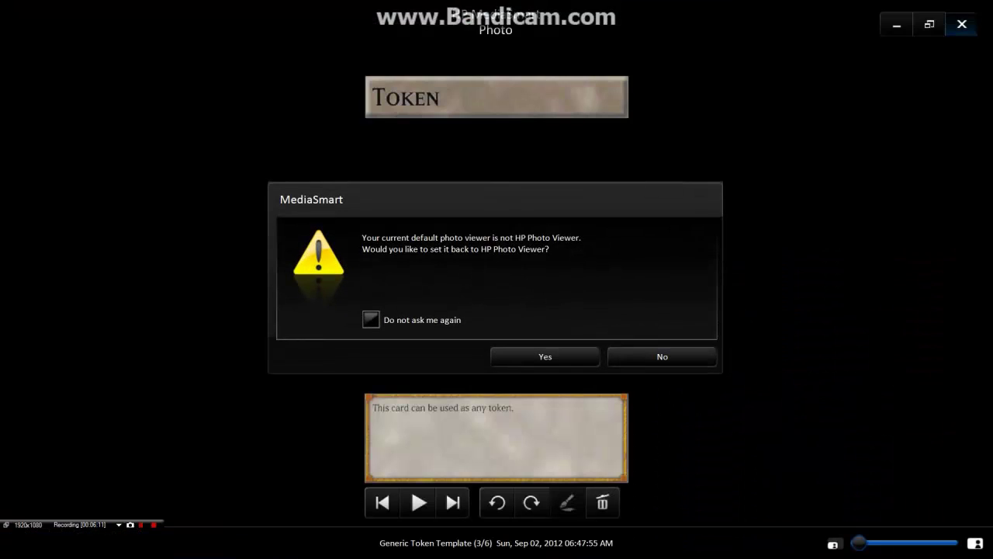
left_click(962, 24)
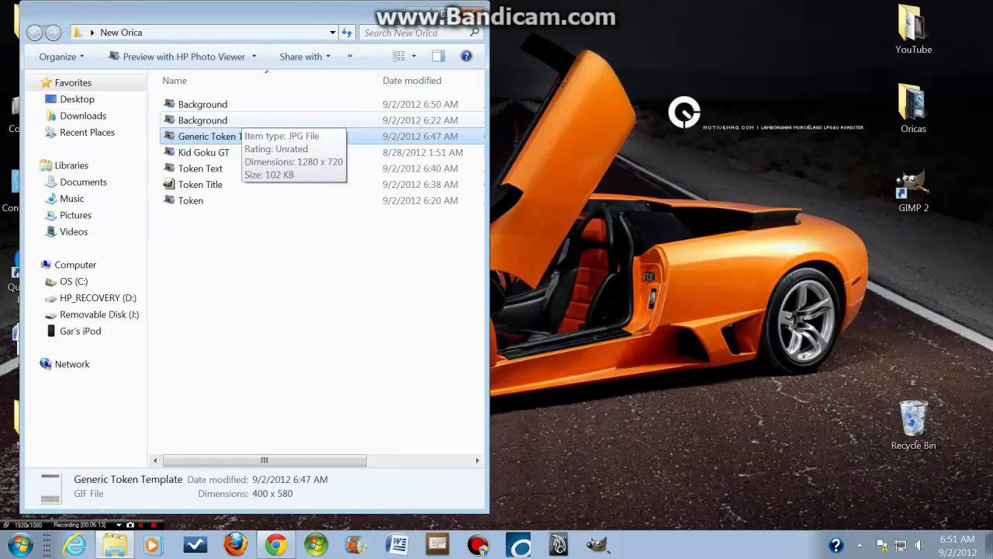
double_click(203, 121)
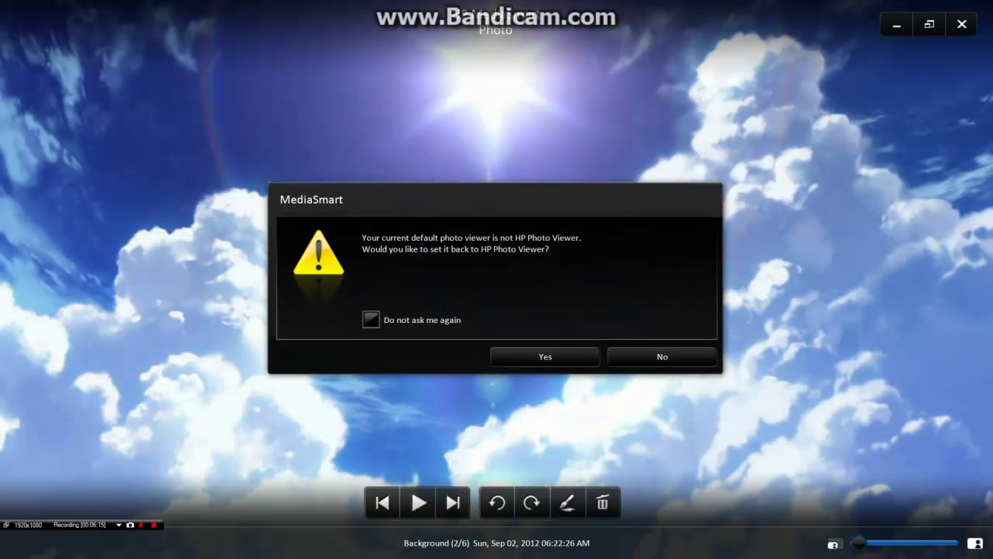
left_click(961, 24)
View the finished card, the Background JPEG, without making HP Photo Viewer the default, and close the viewer and New Orica folder
left_click(202, 104)
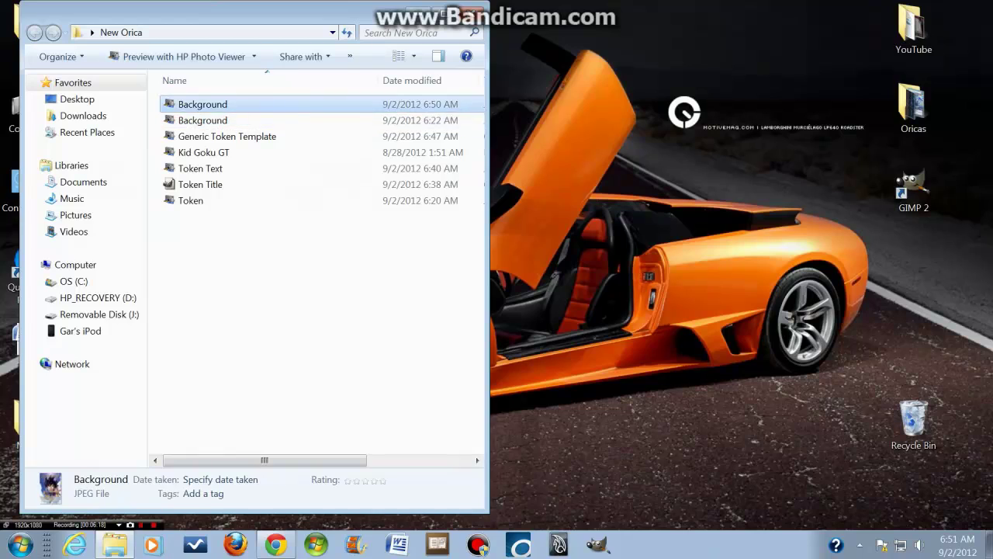
double_click(202, 104)
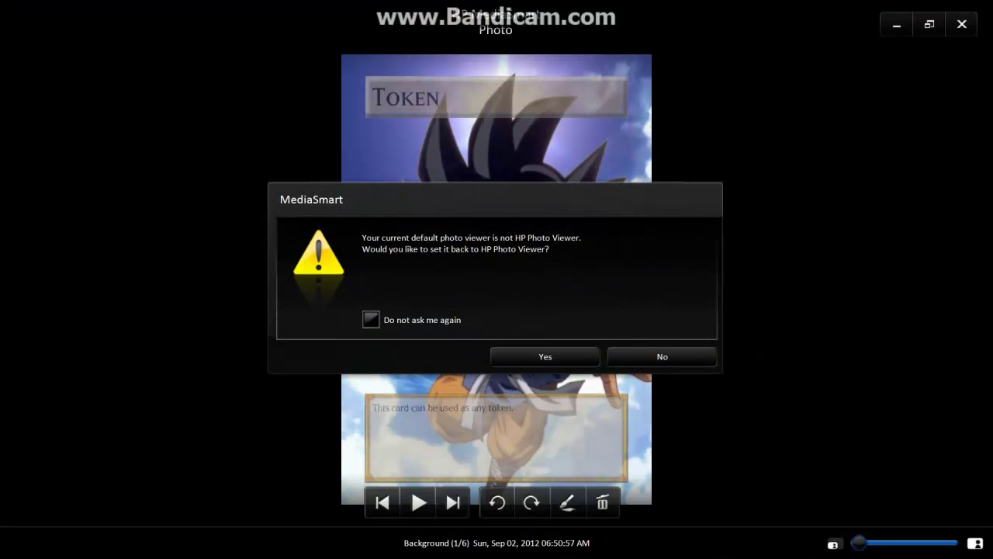
left_click(662, 356)
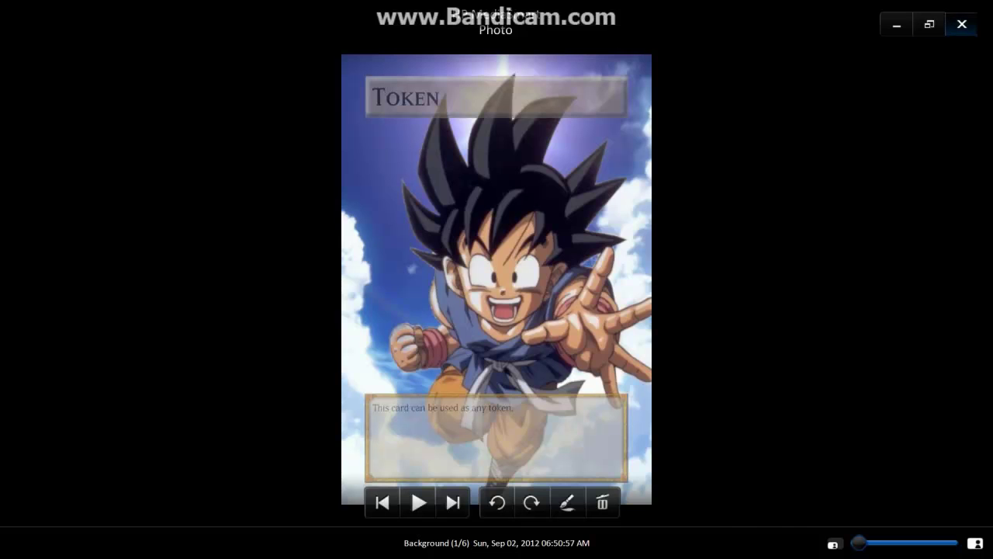
left_click(961, 24)
left_click(469, 12)
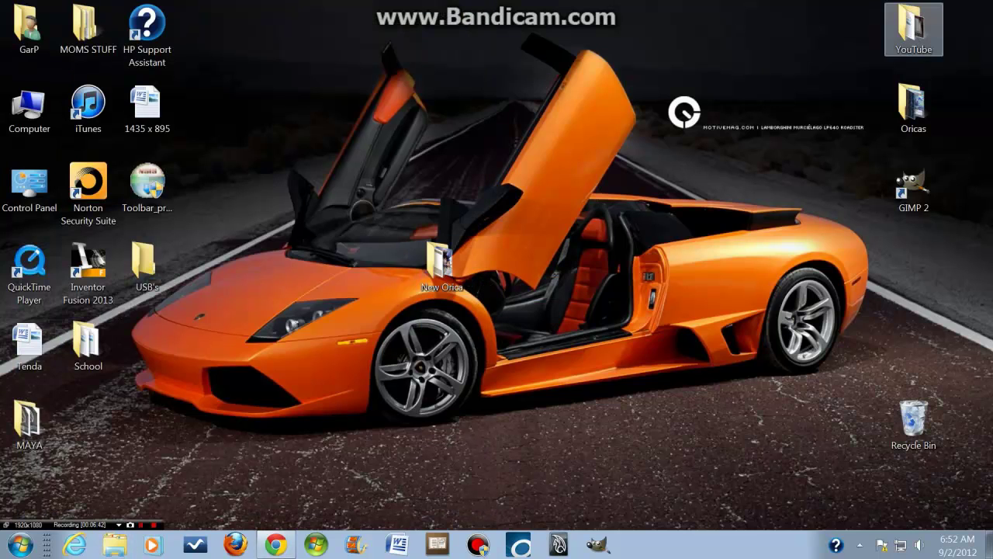
Open the YouTube folder on the desktop
double_click(914, 30)
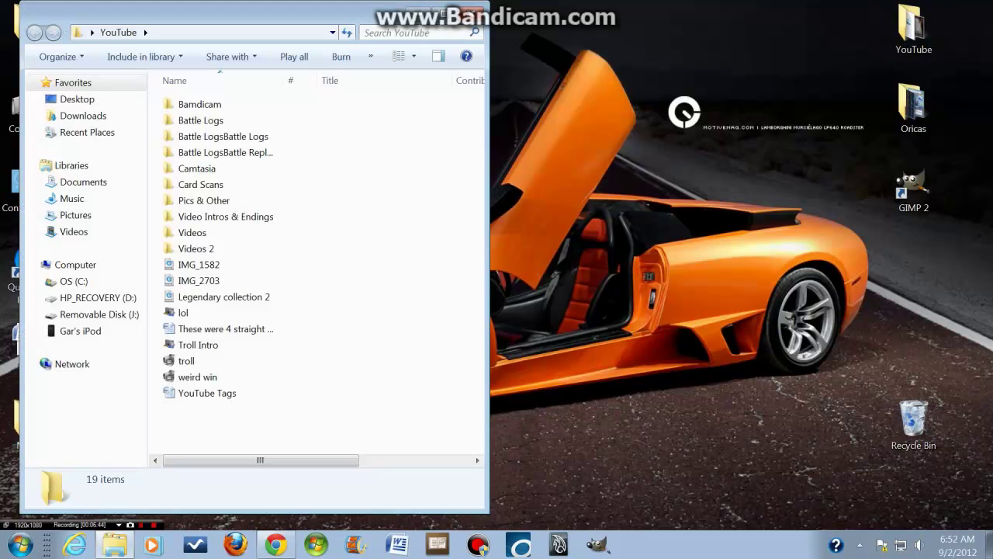